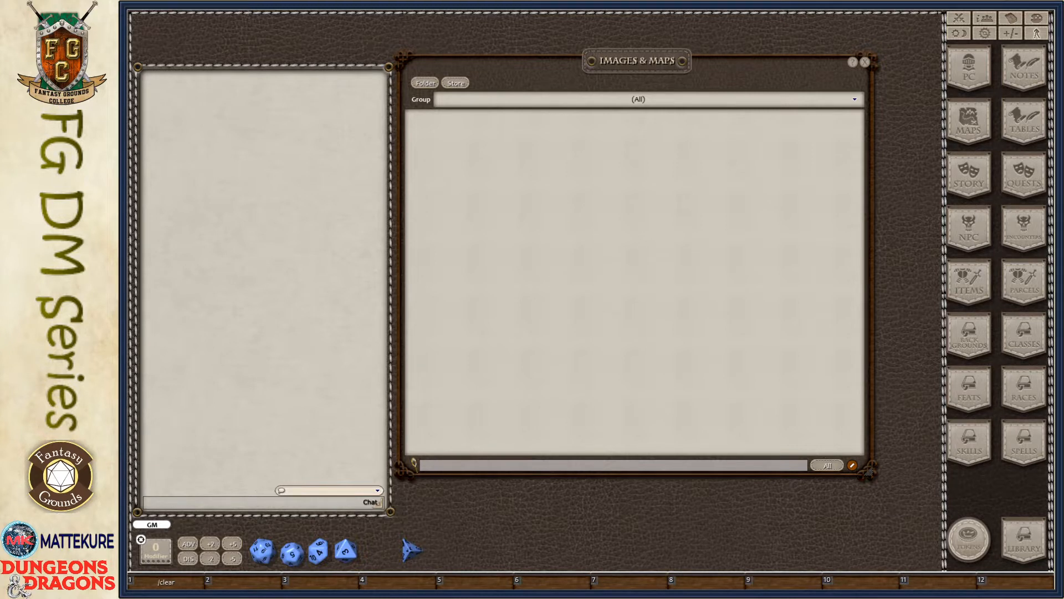
View the map image files in the desktop's New folder, moving its window into view and back out of the way
drag(2, 216, 621, 181)
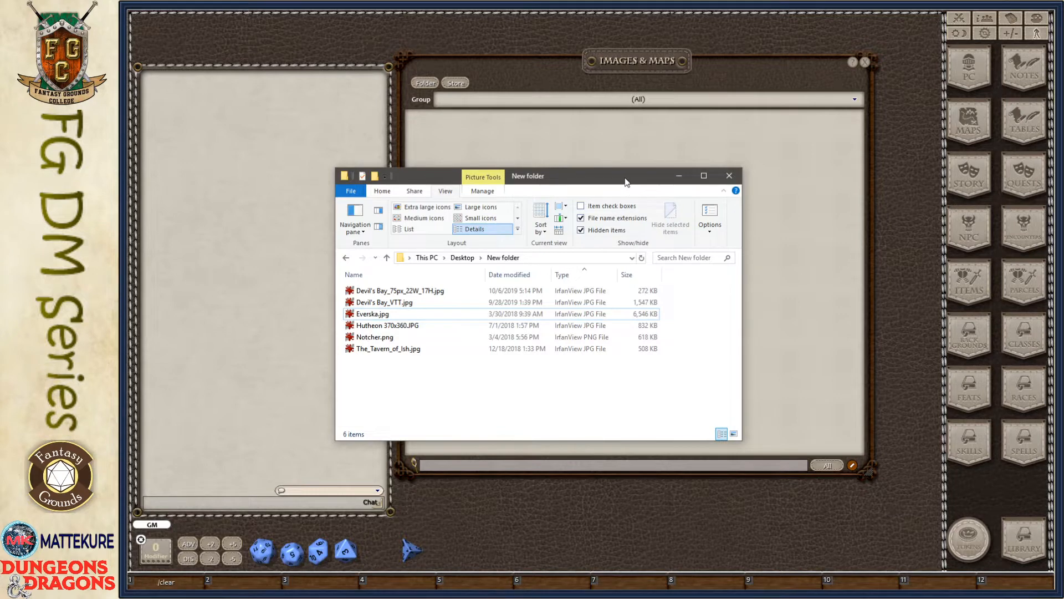
drag(624, 182, 55, 214)
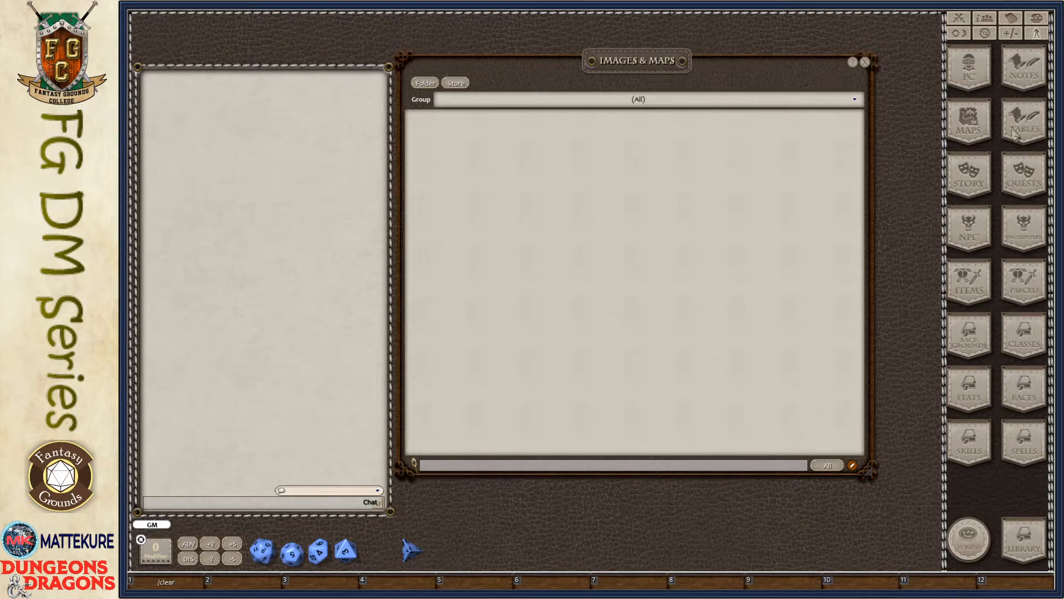
Reopen the Images & Maps list and open the campaign's images folder from it in a widened window
click(968, 125)
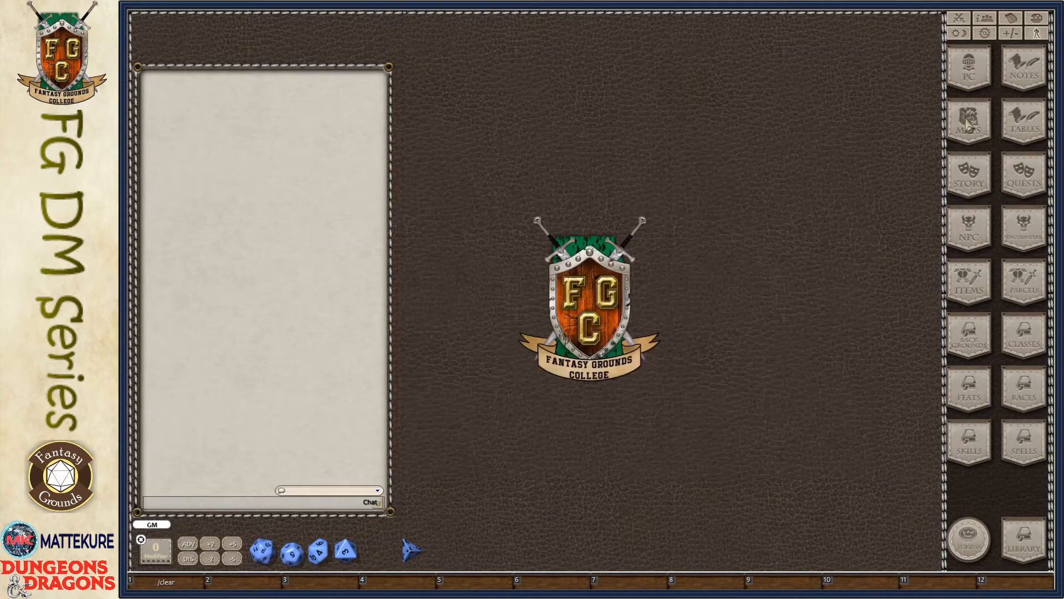
click(968, 125)
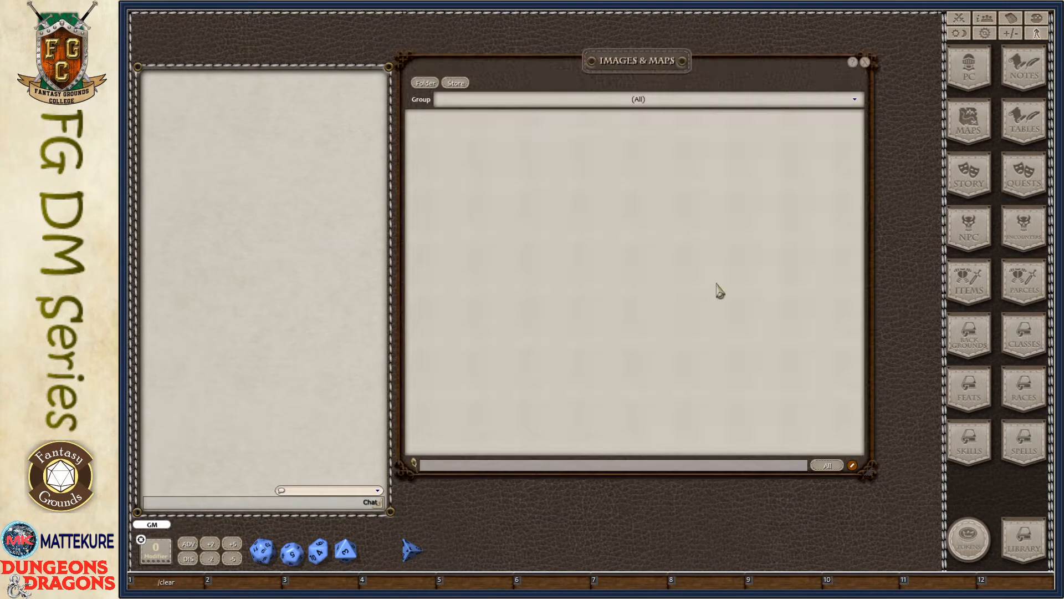
click(425, 83)
drag(526, 167, 702, 178)
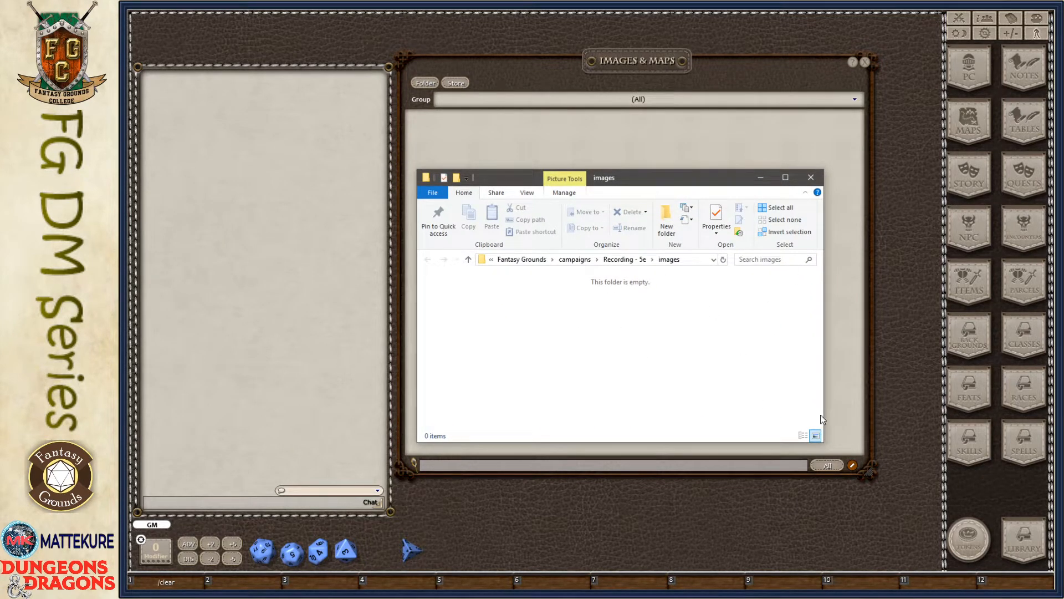
drag(824, 414, 886, 414)
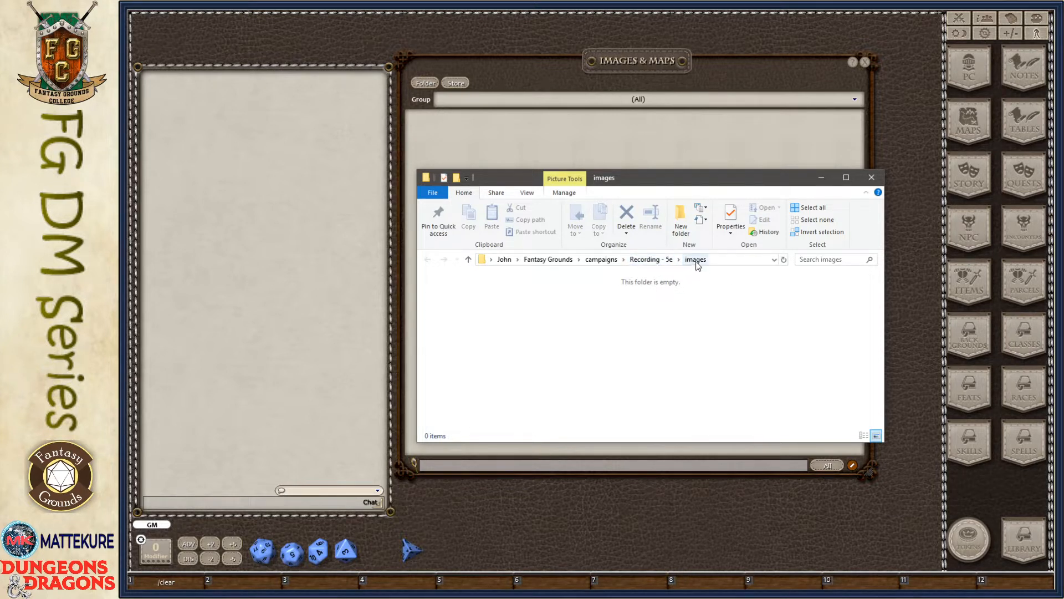
Examine the contents of the Recording - 5e campaign folder and return to its images subfolder
click(659, 260)
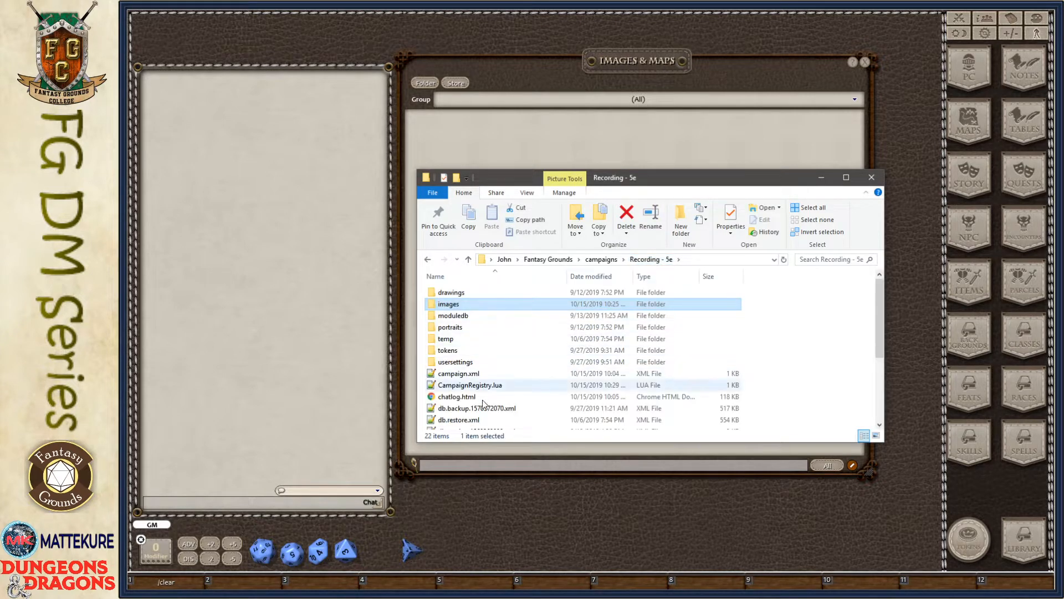
scroll(488, 389, down, 3)
scroll(480, 366, up, 3)
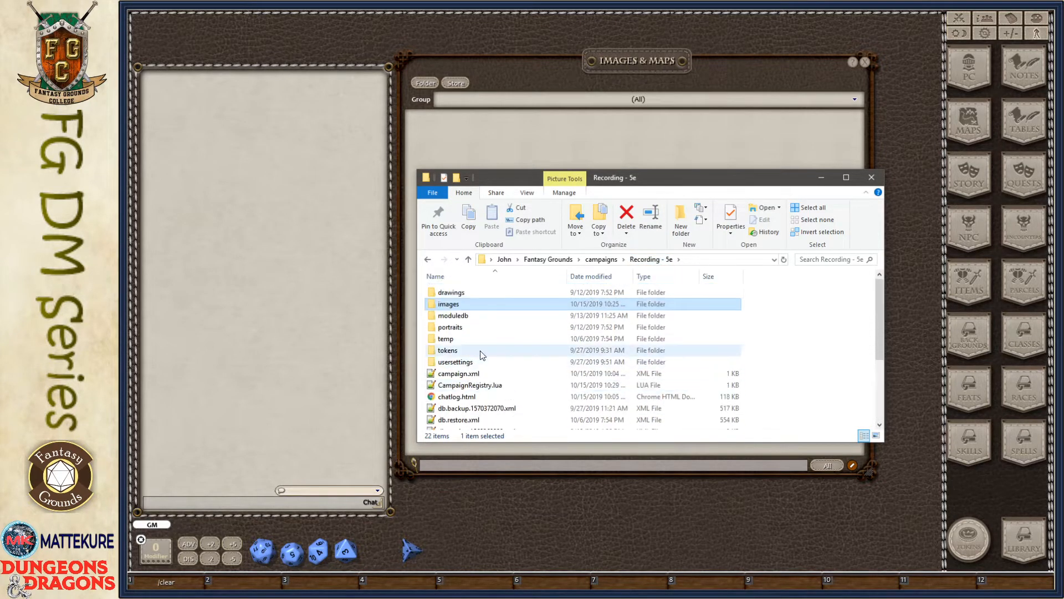
scroll(477, 372, down, 3)
scroll(479, 370, up, 3)
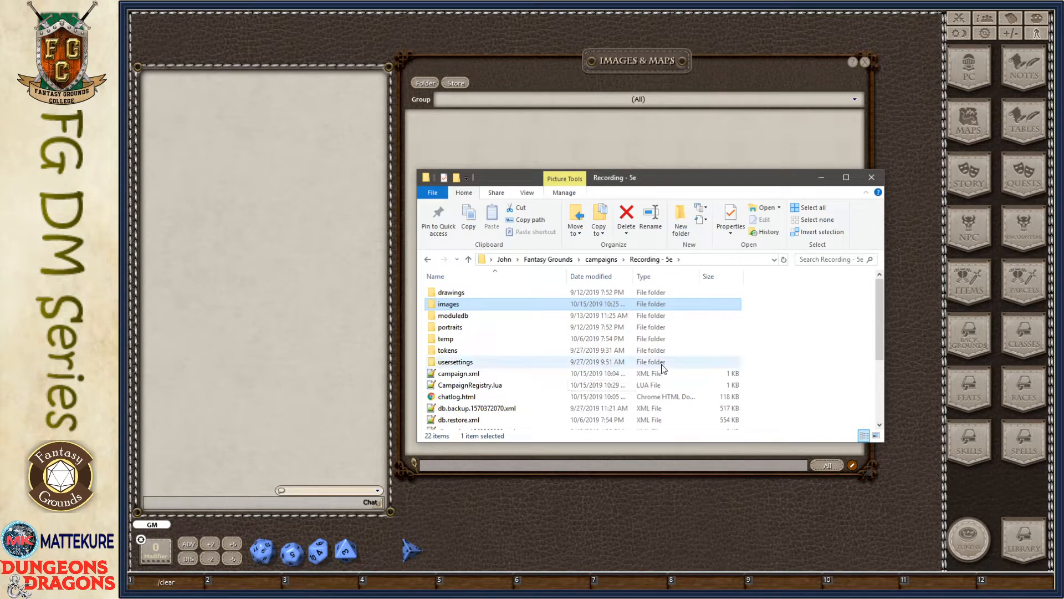
double_click(450, 305)
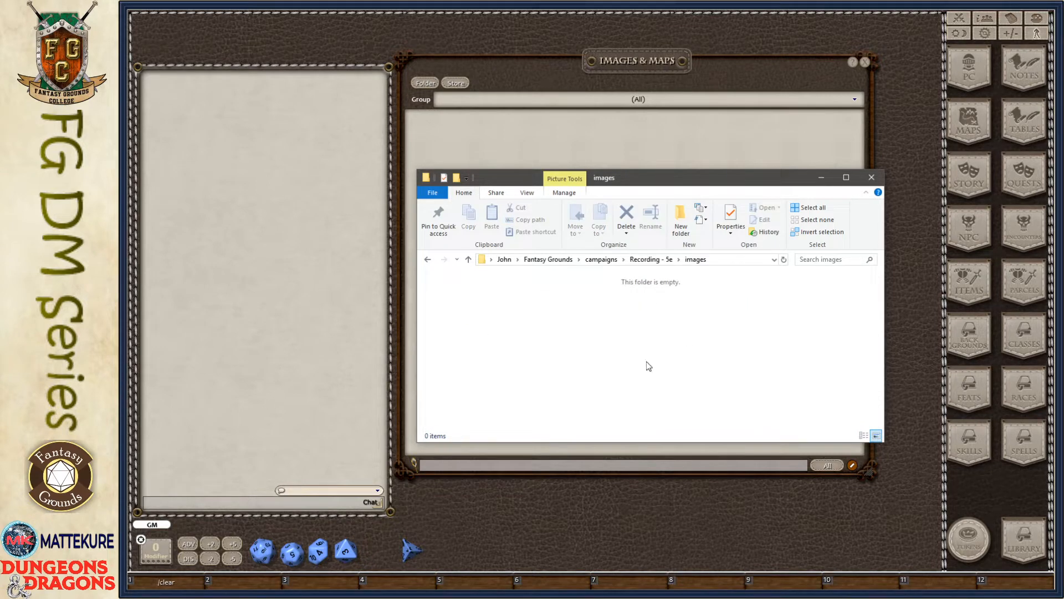
Move Devil's Bay_75px_22W_17H.jpg from New folder into the campaign's images folder and close both folder windows
drag(671, 172, 671, 170)
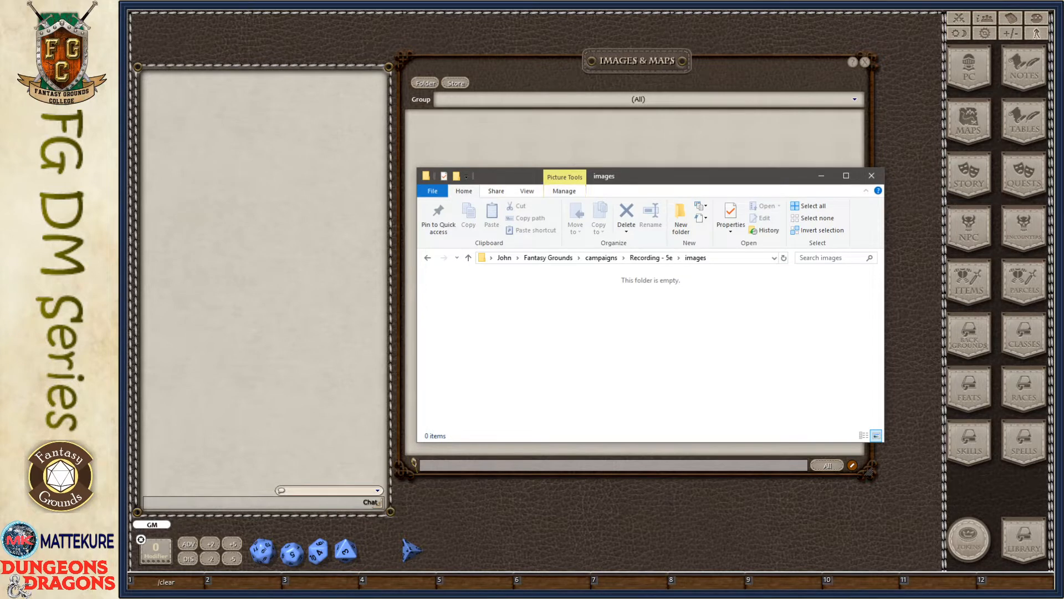
drag(244, 158, 962, 249)
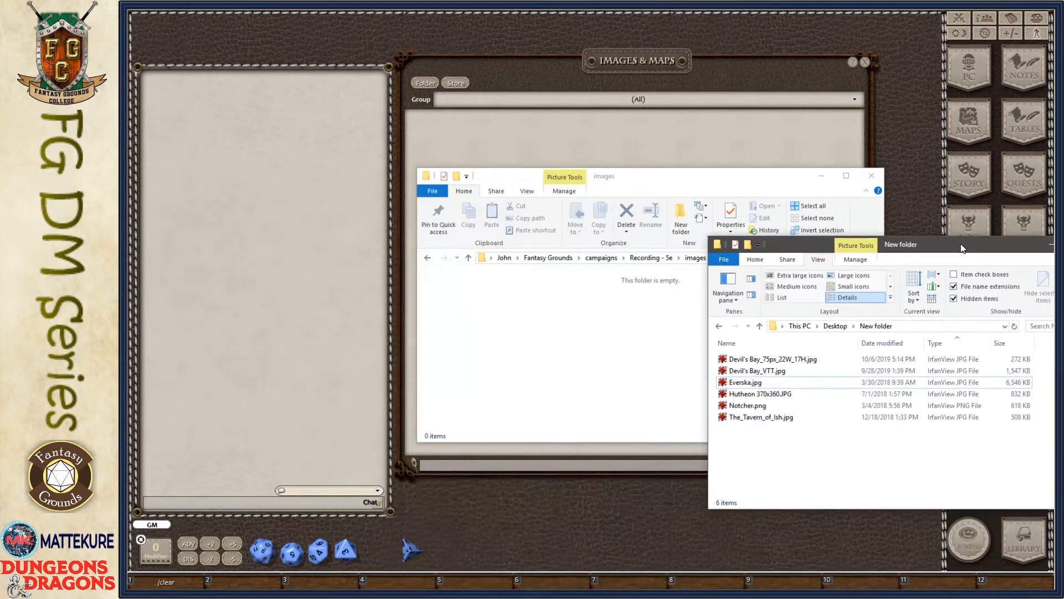
drag(760, 359, 535, 308)
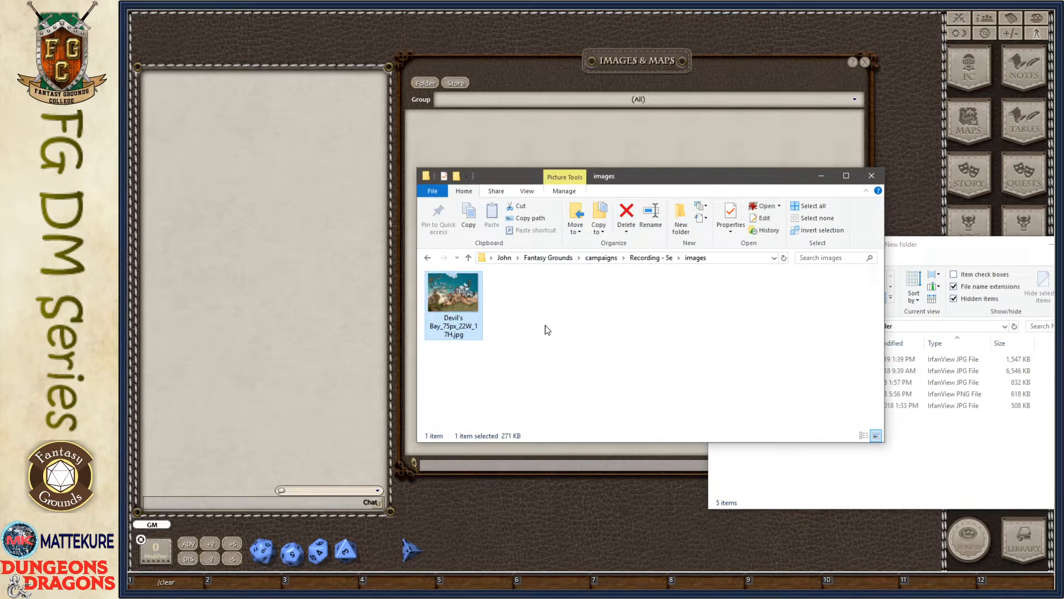
drag(952, 249, 296, 239)
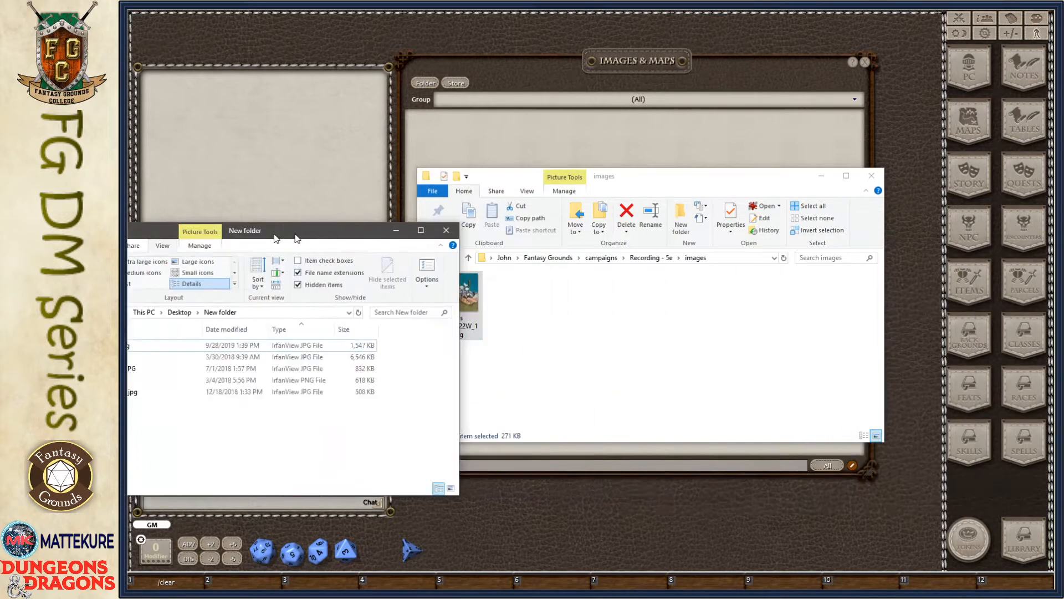
click(446, 230)
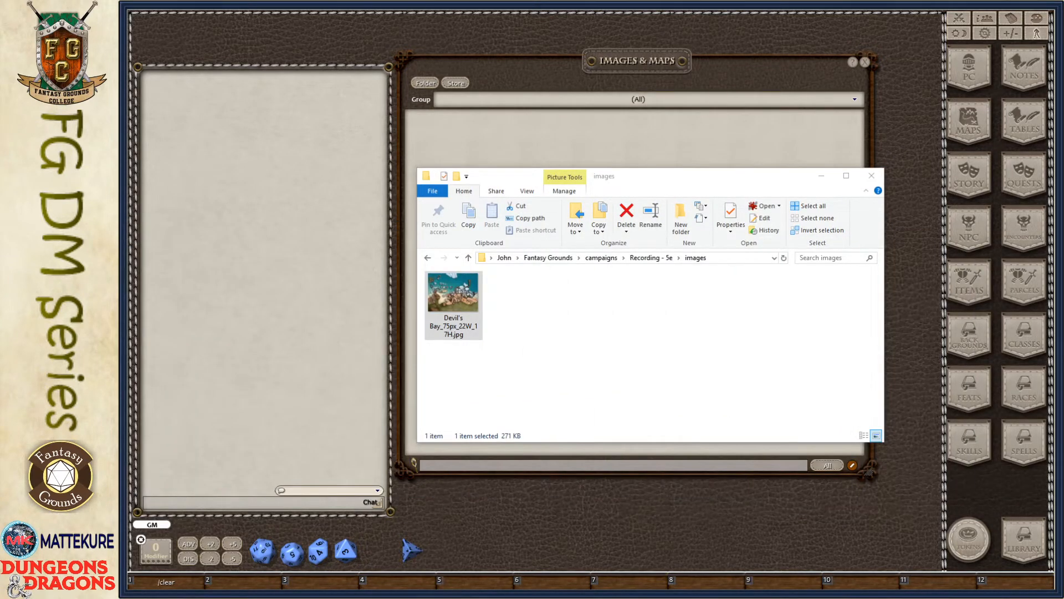
click(872, 178)
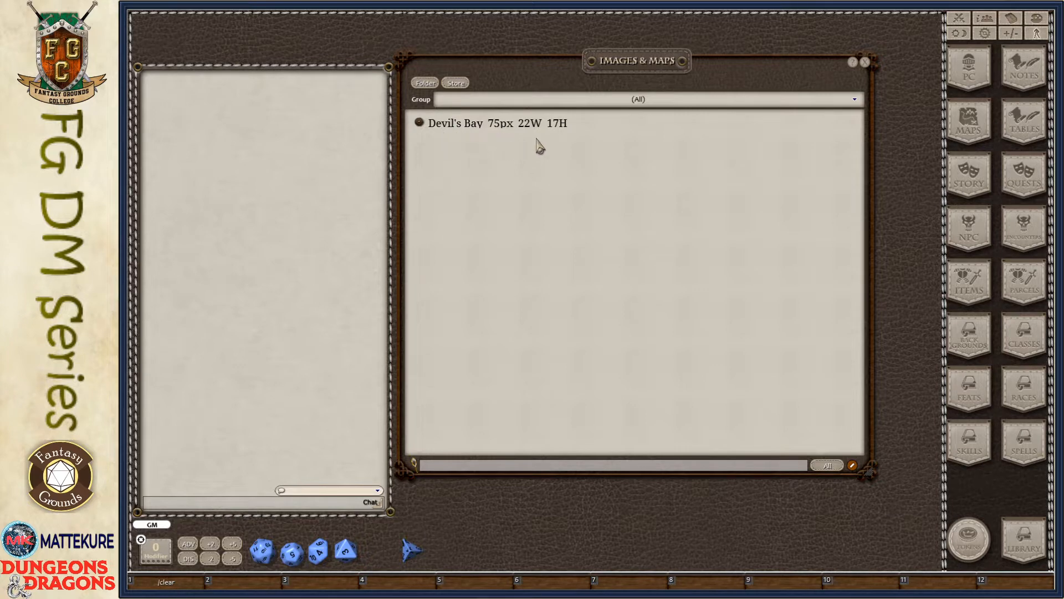
View the Devil's Bay 75px 22W 17H map from the Images & Maps list and close it
click(422, 126)
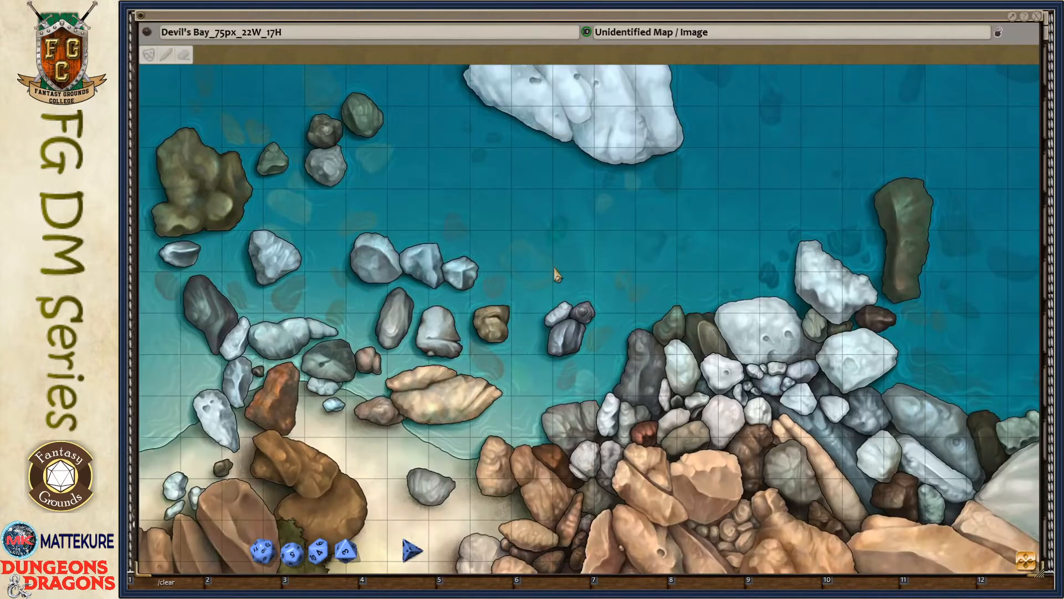
click(1038, 18)
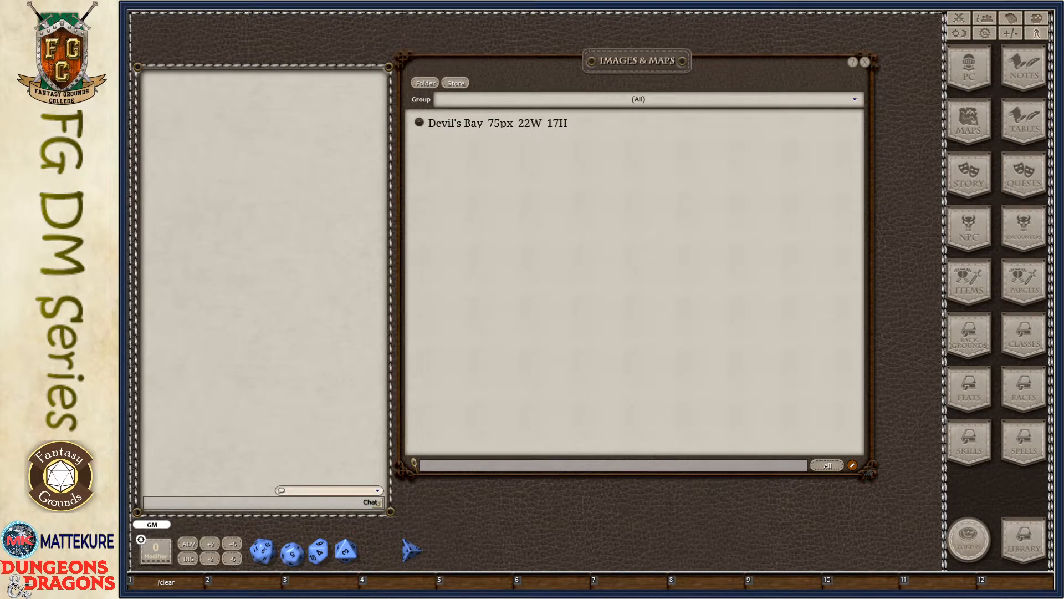
Add Devil's Bay_VTT.jpg, Everska.jpg, Hutheon 370x360.JPG, Notcher.png and The_Tavern_of_Ish.jpg from New folder to the campaign's images
drag(67, 191, 1025, 221)
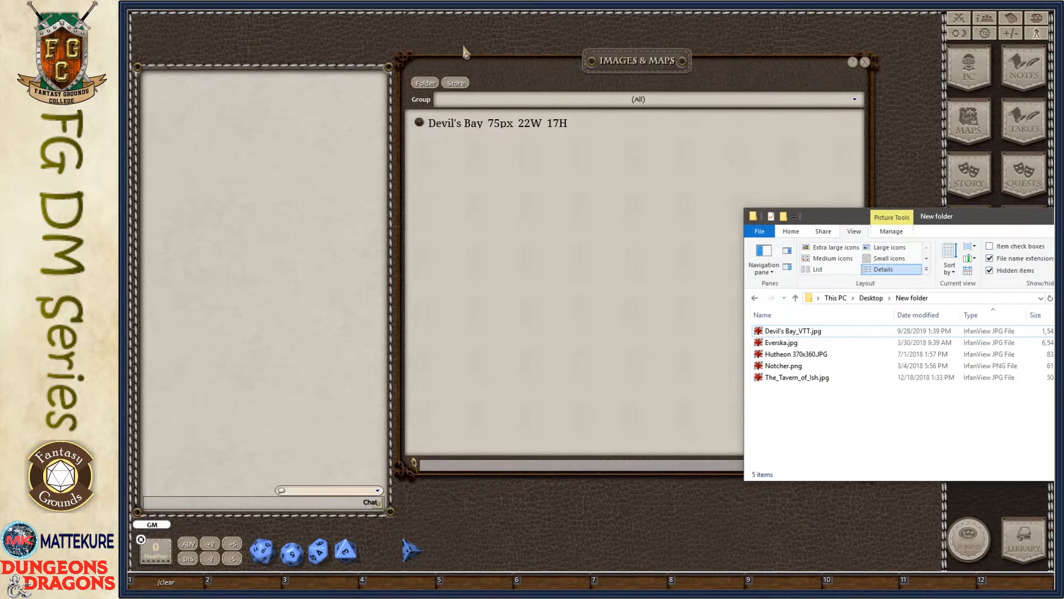
drag(826, 417, 549, 222)
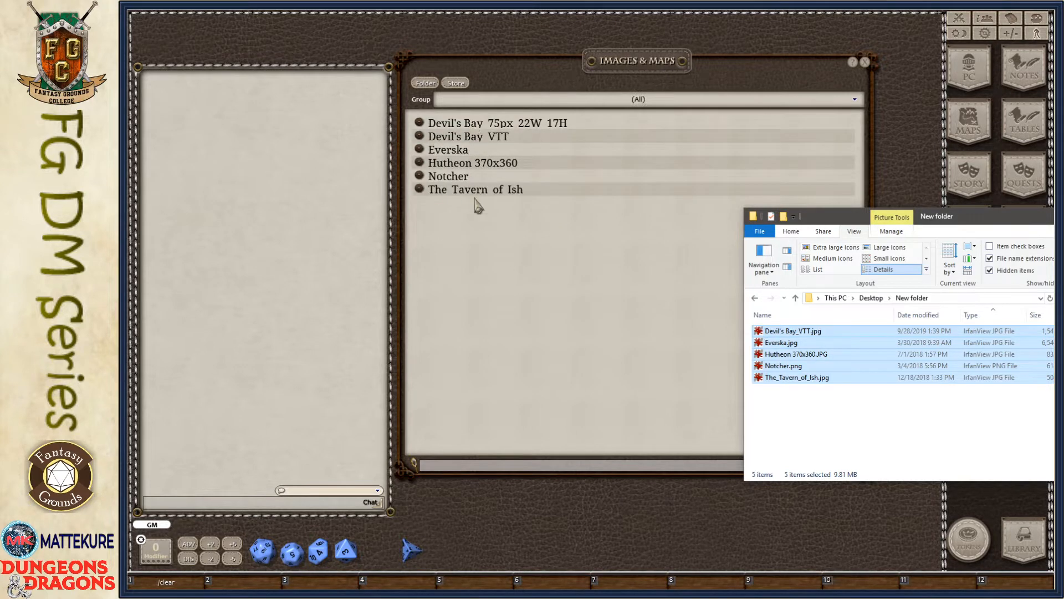
click(1028, 220)
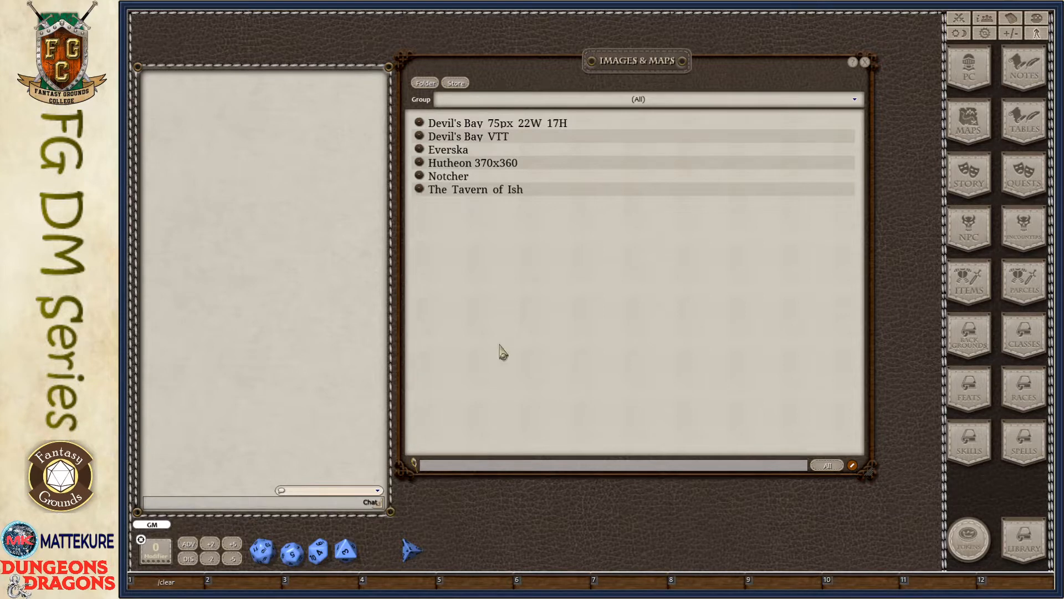
Open the campaign's images folder from the Images & Maps list again and enlarge its window
click(425, 84)
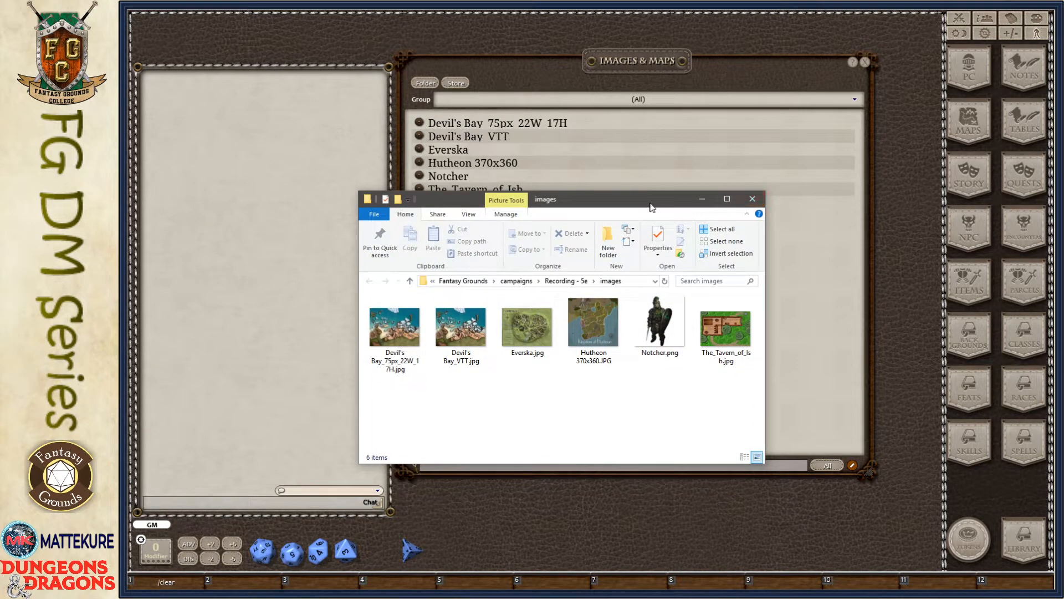
drag(650, 204, 677, 220)
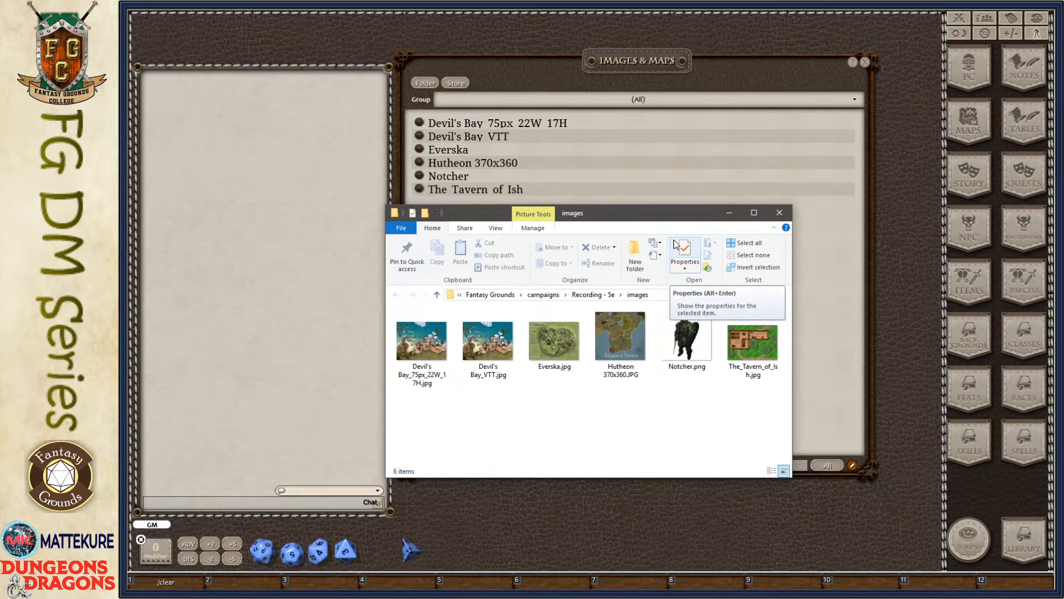
drag(634, 216, 549, 45)
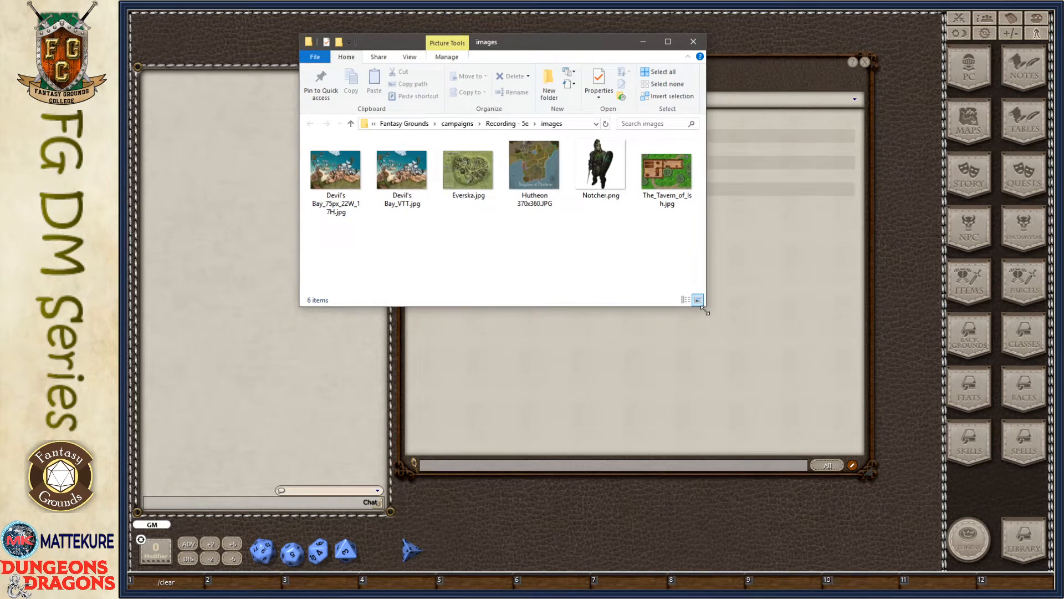
drag(706, 309, 862, 467)
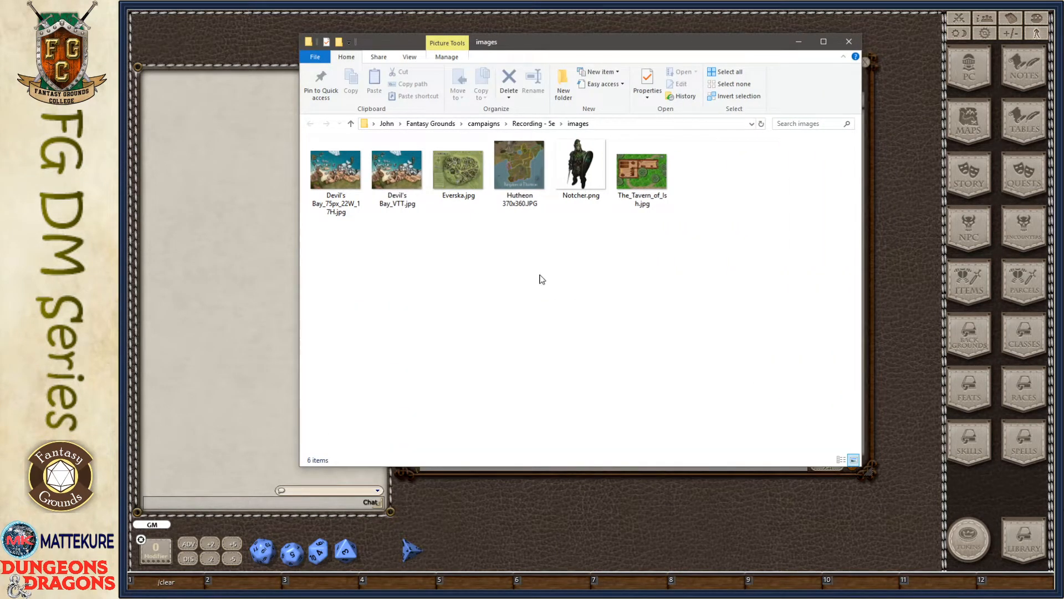
Show the image files in Details view with a Dimensions column, and move the folder window out of the way
click(416, 58)
click(540, 84)
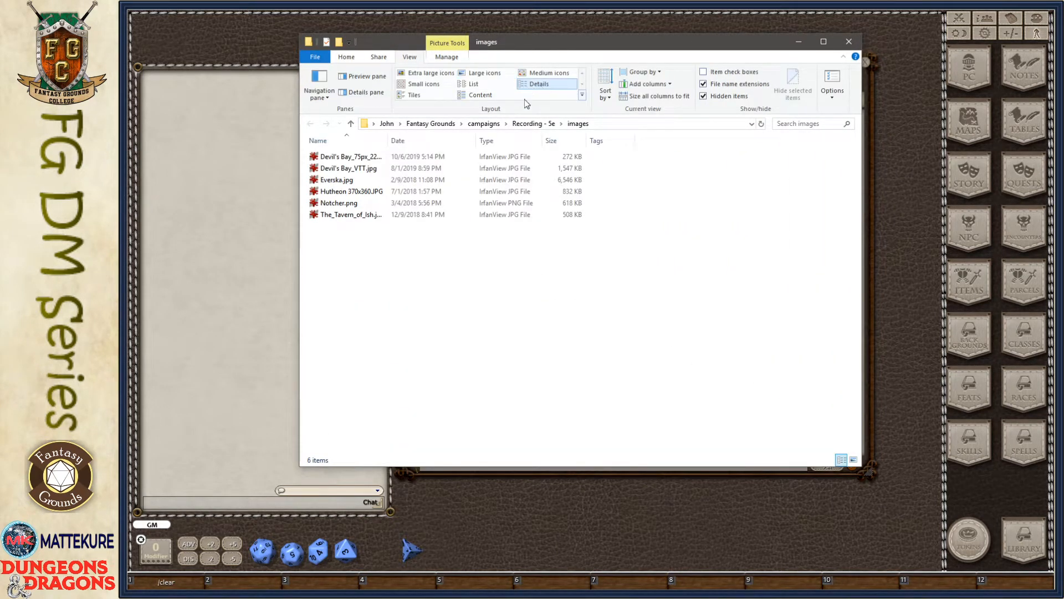
right_click(665, 142)
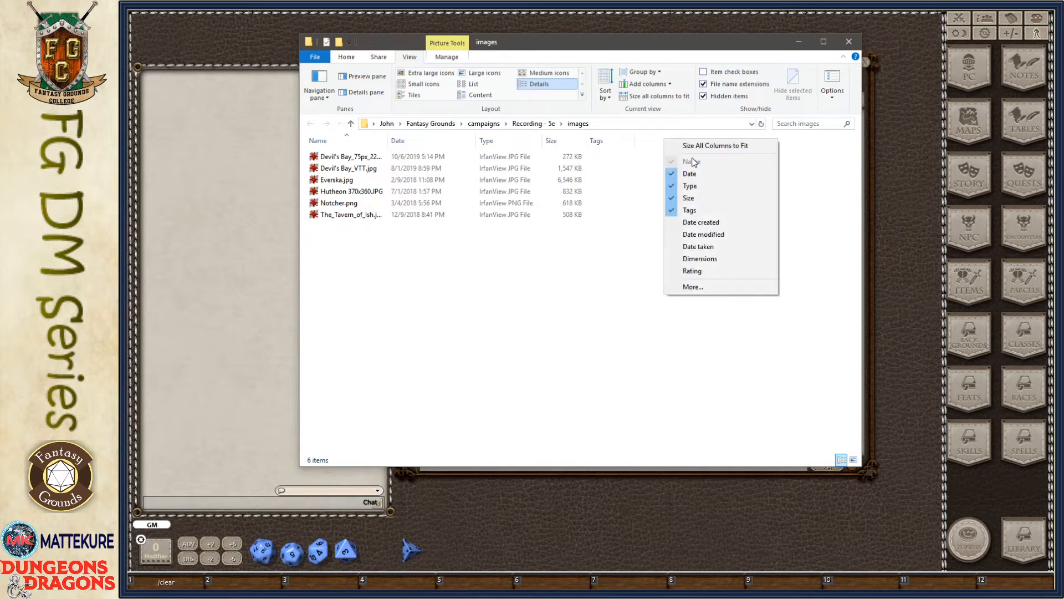
click(710, 260)
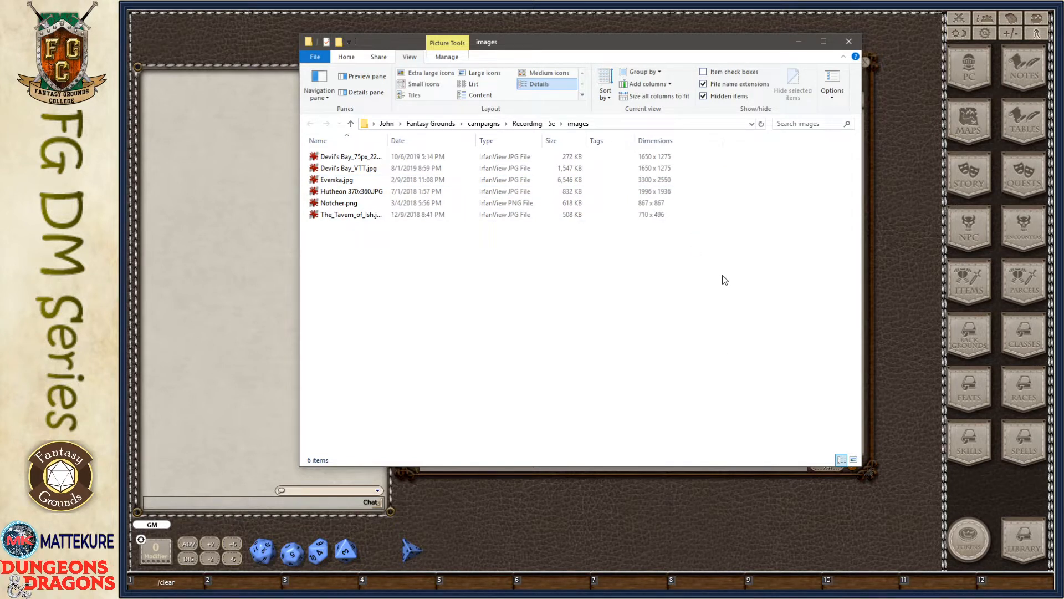
drag(712, 43, 1, 99)
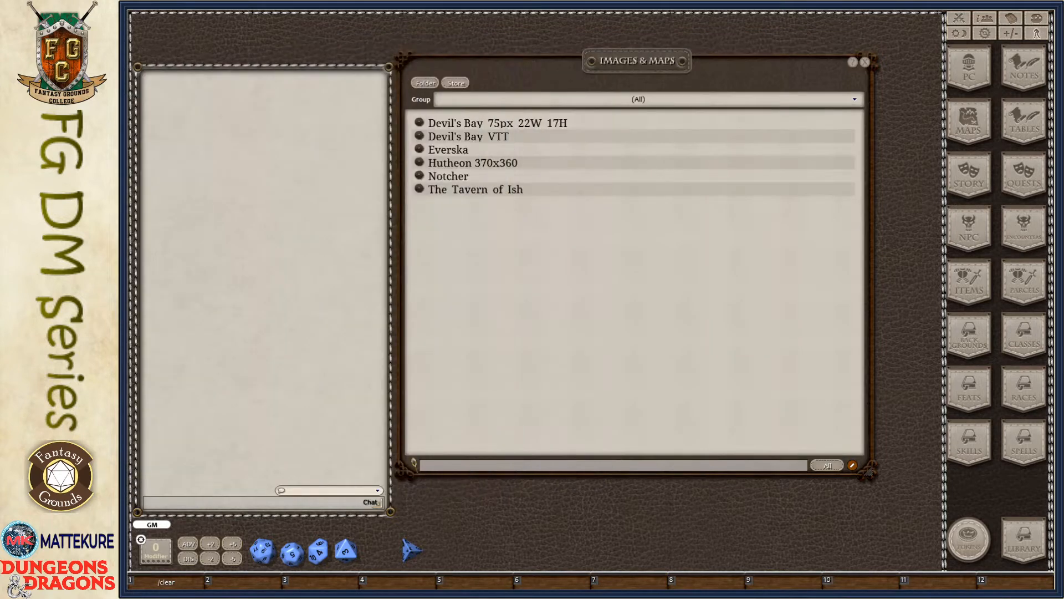
View the Everska map, shrinking its window and zooming out to show more of the town, and close it
click(419, 152)
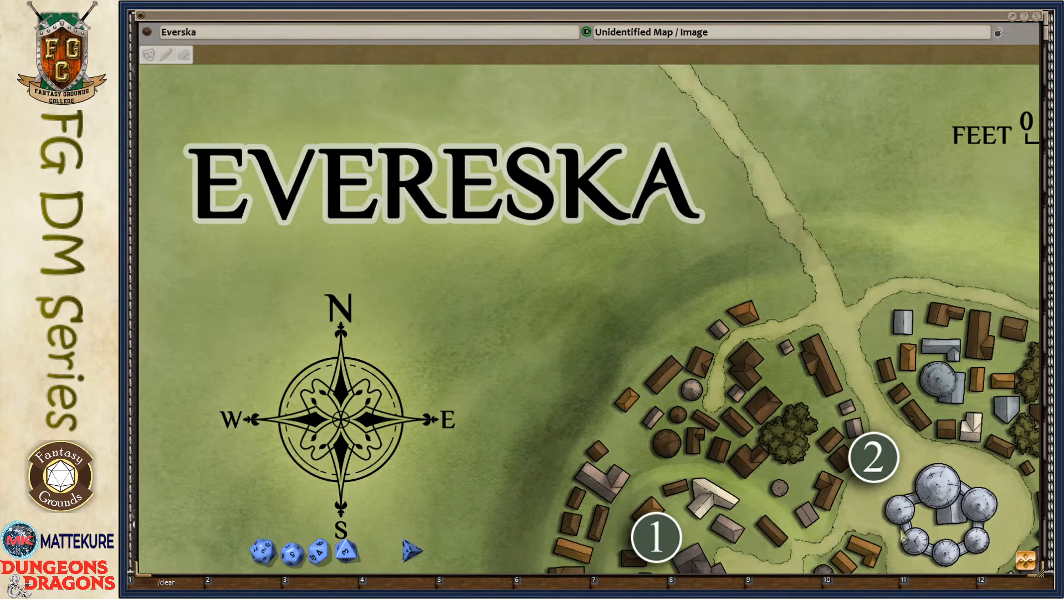
key(ctrl)
drag(895, 528, 595, 287)
scroll(590, 274, down, 5)
drag(739, 328, 792, 503)
scroll(470, 378, down, 2)
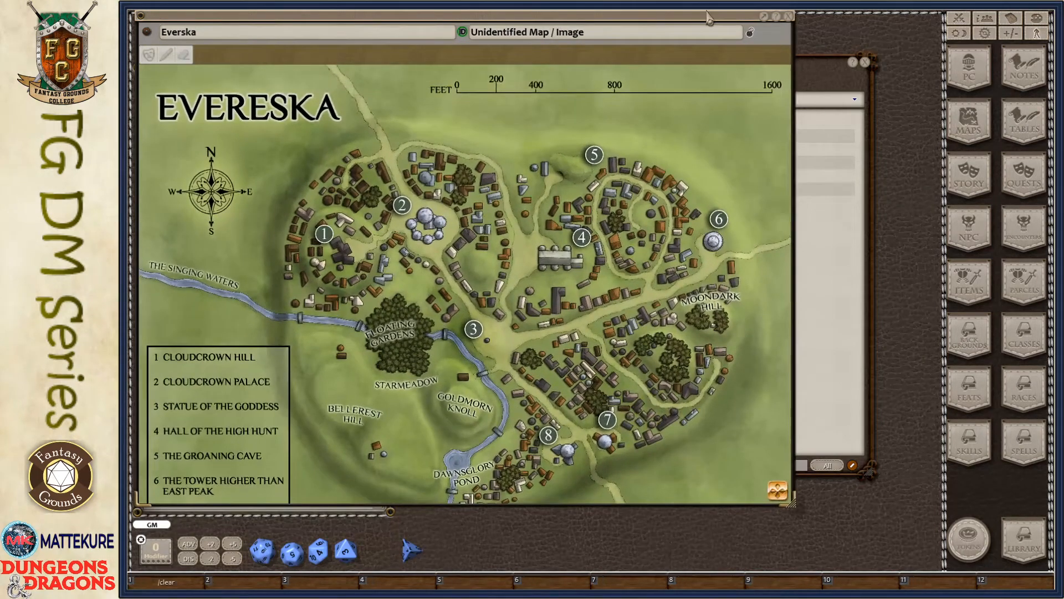
click(787, 16)
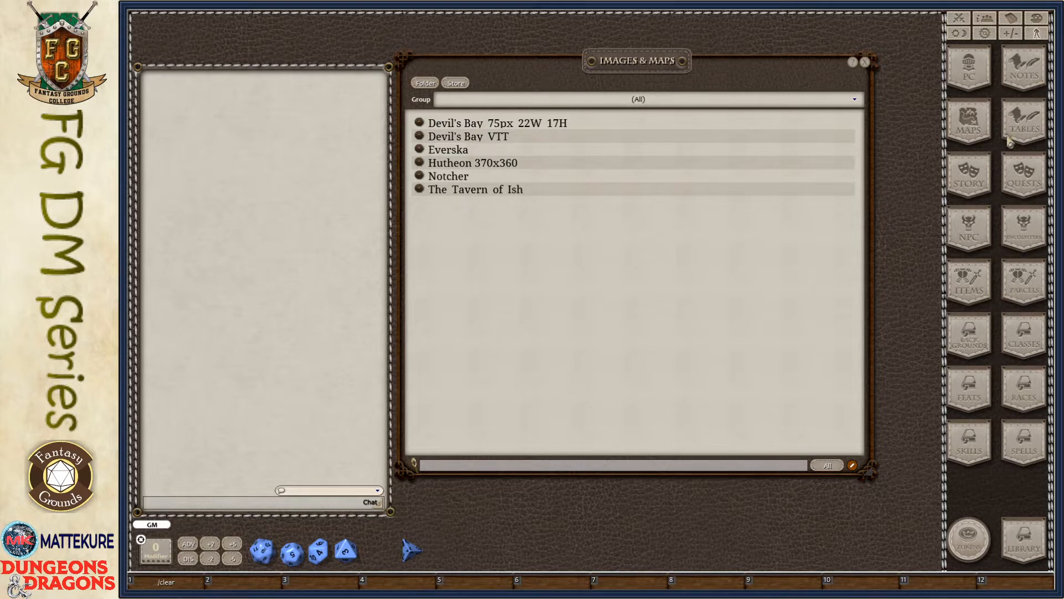
Open the Story list beside Images & Maps and duplicate the Candlestick Maker story entry
click(970, 178)
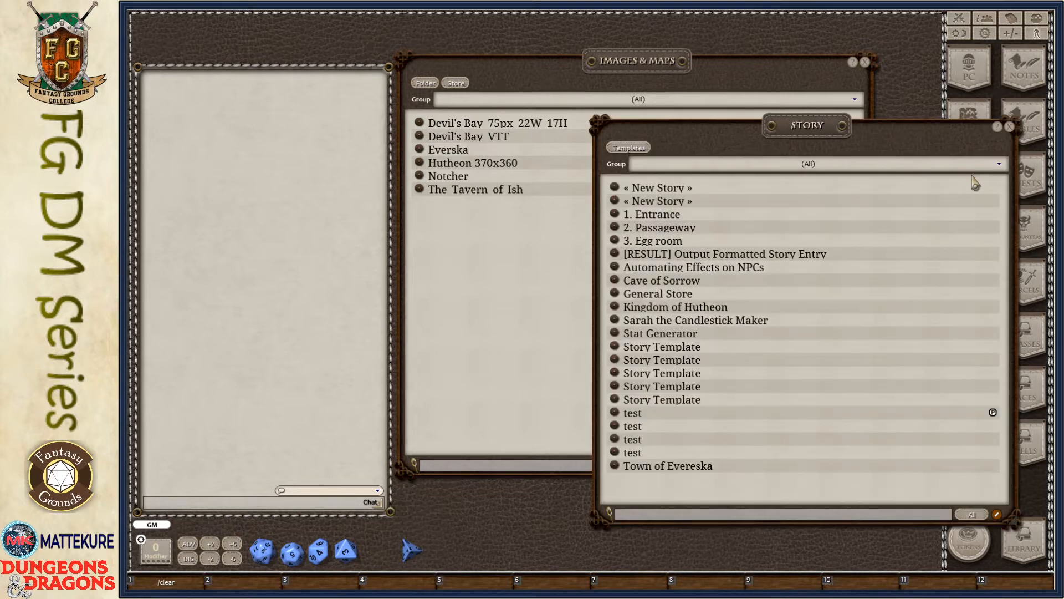
drag(809, 160, 854, 102)
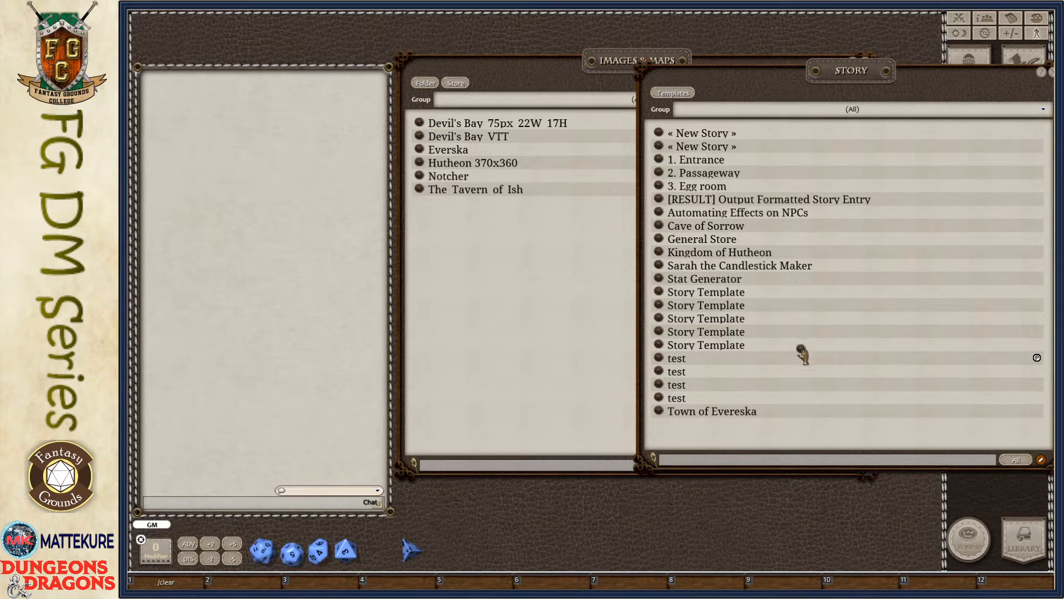
drag(802, 354, 801, 355)
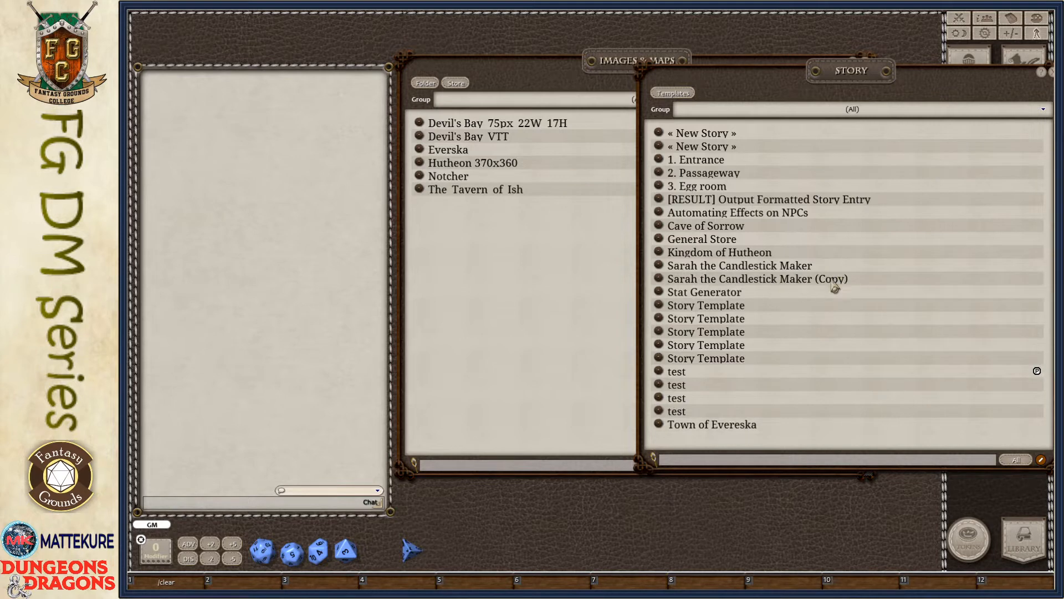
Close the Story list and try to duplicate The Tavern of Ish record in the Images & Maps list
drag(946, 76, 840, 104)
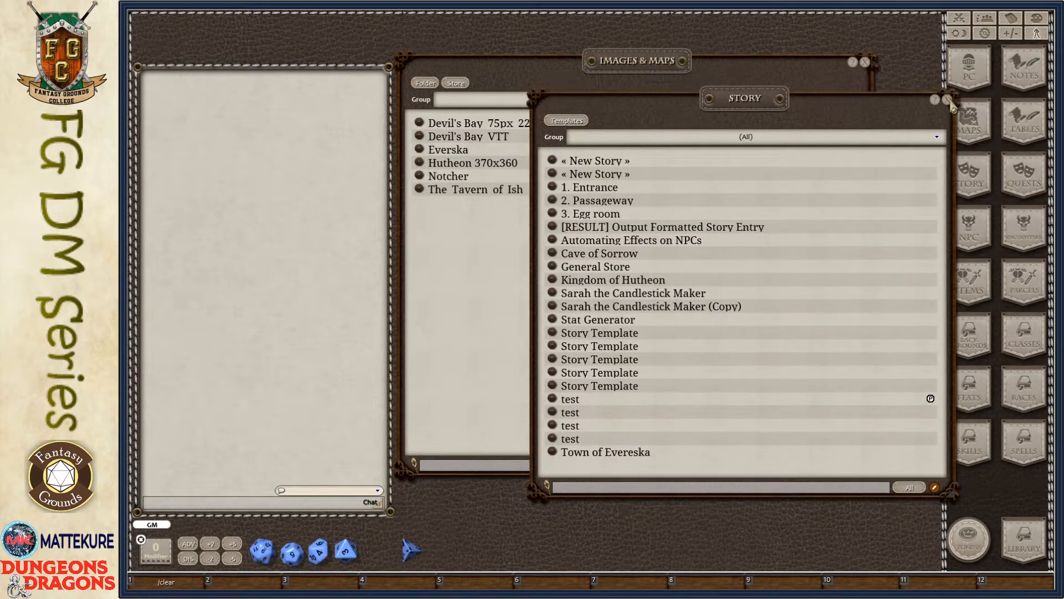
click(948, 100)
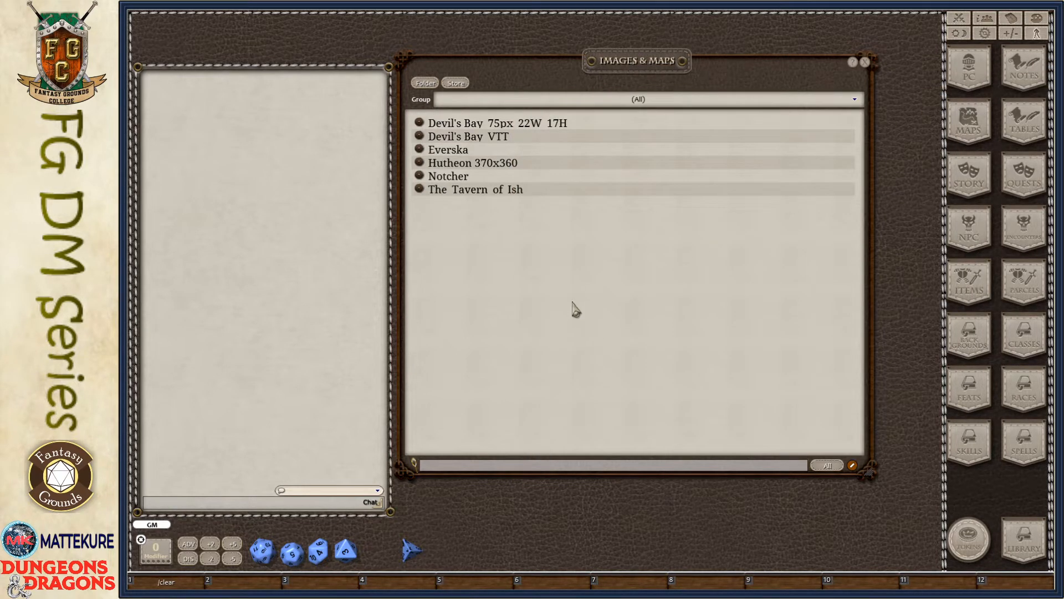
drag(421, 193, 441, 272)
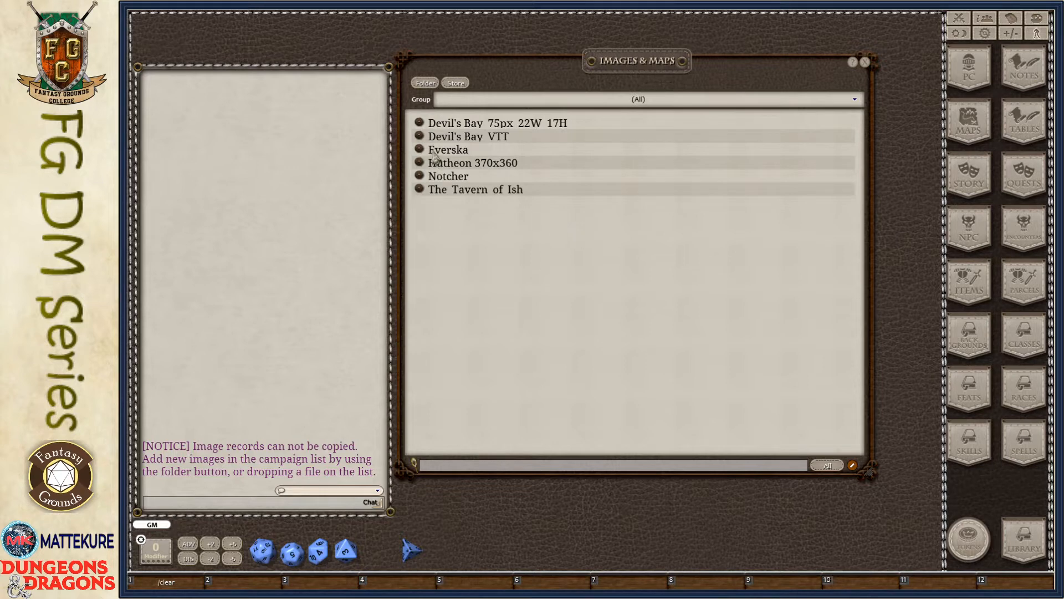
Open the Devil's Bay 75px 22W 17H and Devil's Bay VTT maps, shrink their windows, and place them side by side
click(419, 123)
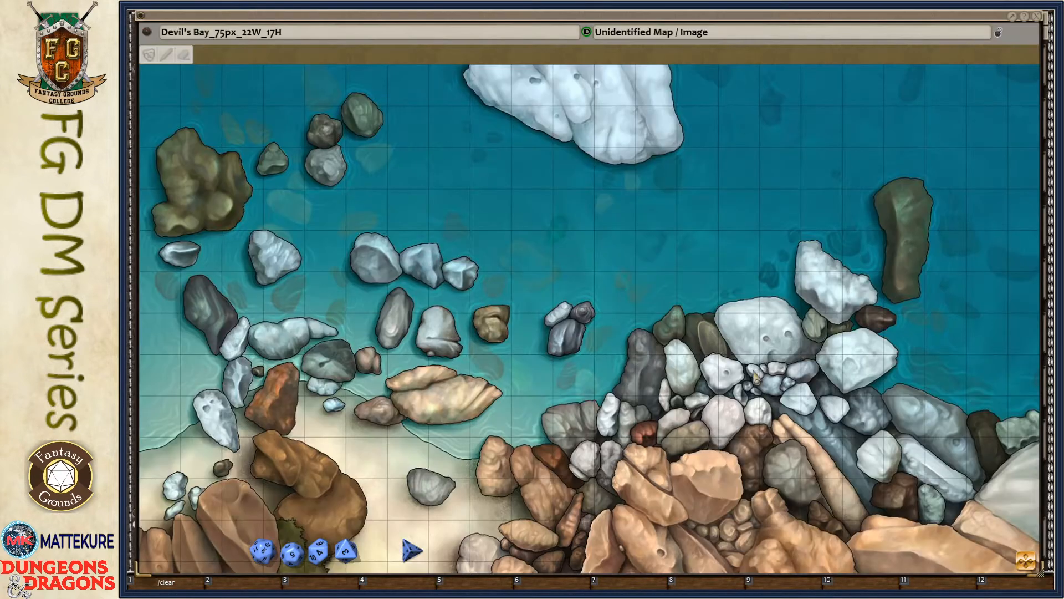
drag(1047, 570, 543, 403)
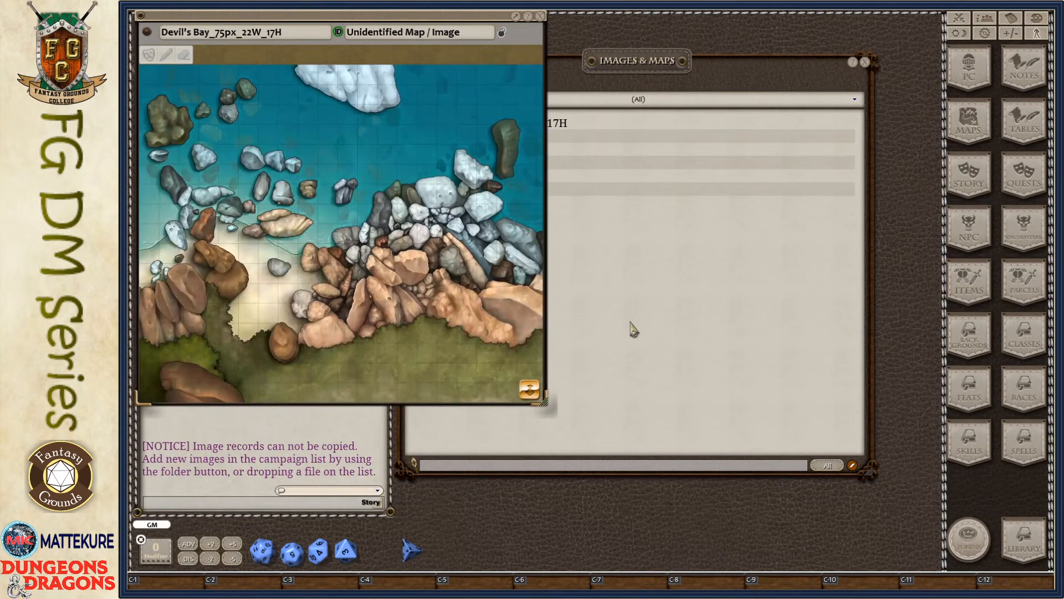
click(419, 135)
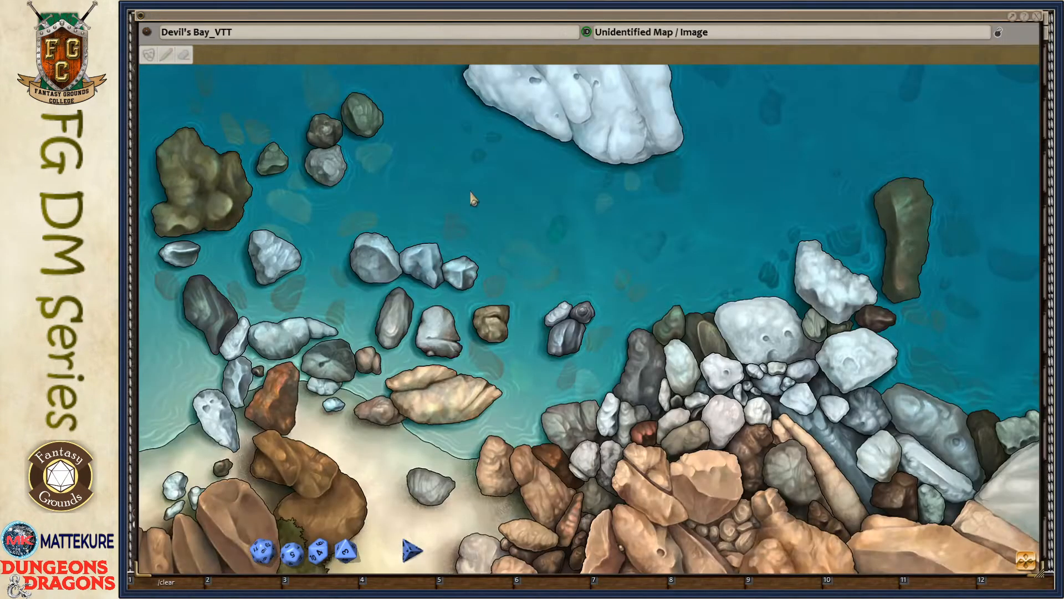
drag(1045, 571, 696, 452)
scroll(416, 249, down, 3)
drag(332, 33, 715, 52)
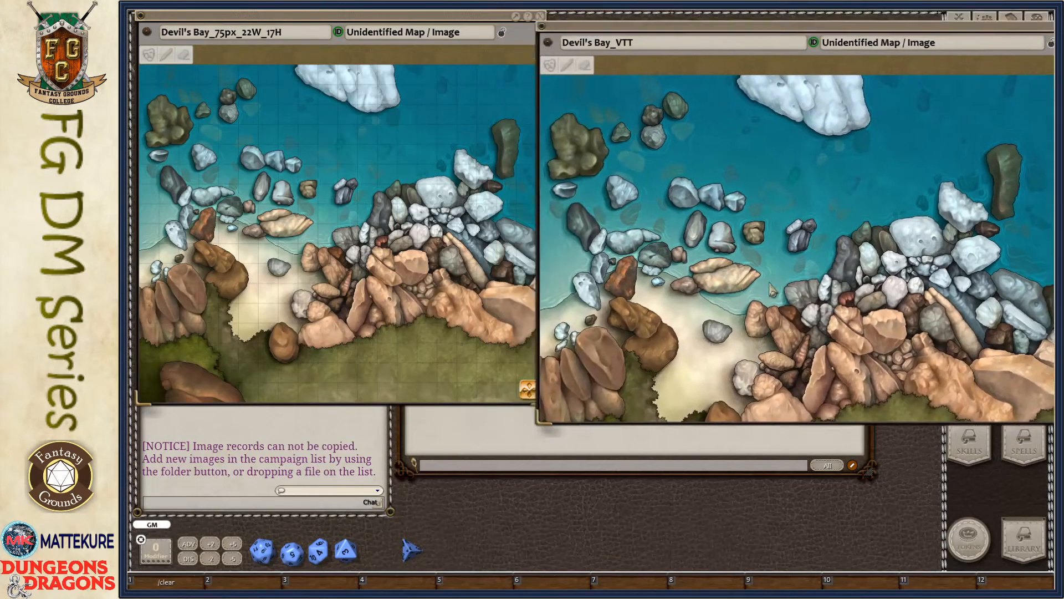
drag(772, 290, 793, 269)
Zoom both Devil's Bay maps, narrow the Devil's Bay_VTT window, and compare the gridded version with the gridless one
scroll(648, 218, up, 2)
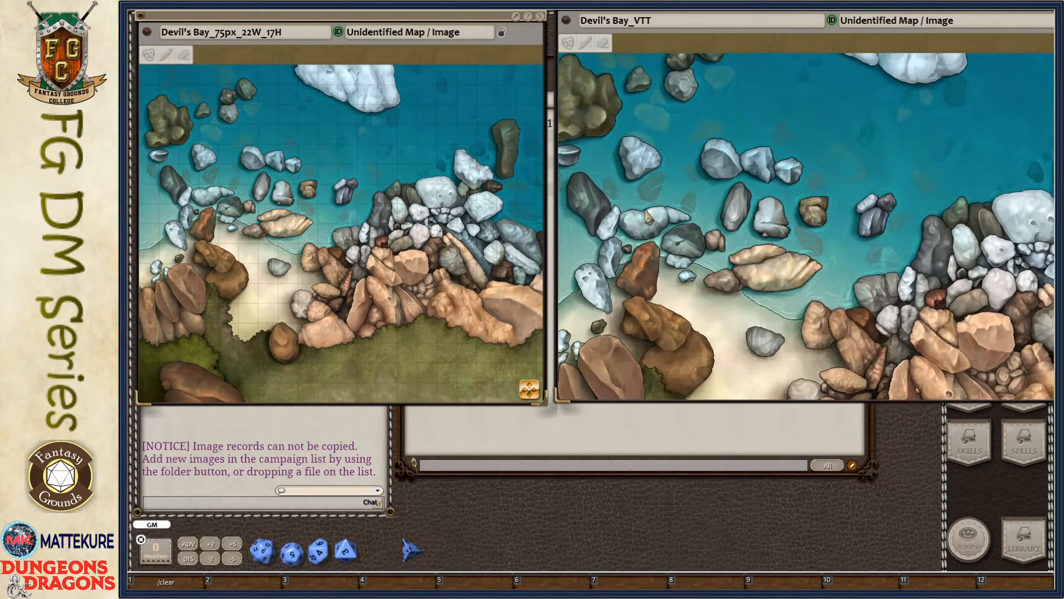
scroll(648, 218, up, 1)
scroll(386, 214, up, 1)
scroll(413, 175, up, 1)
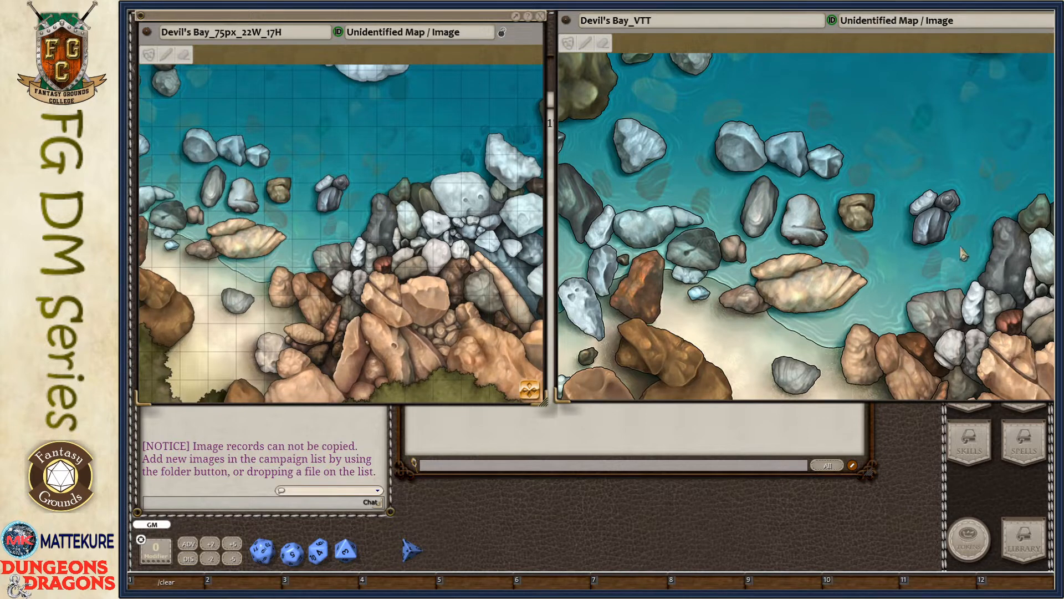
key(ctrl)
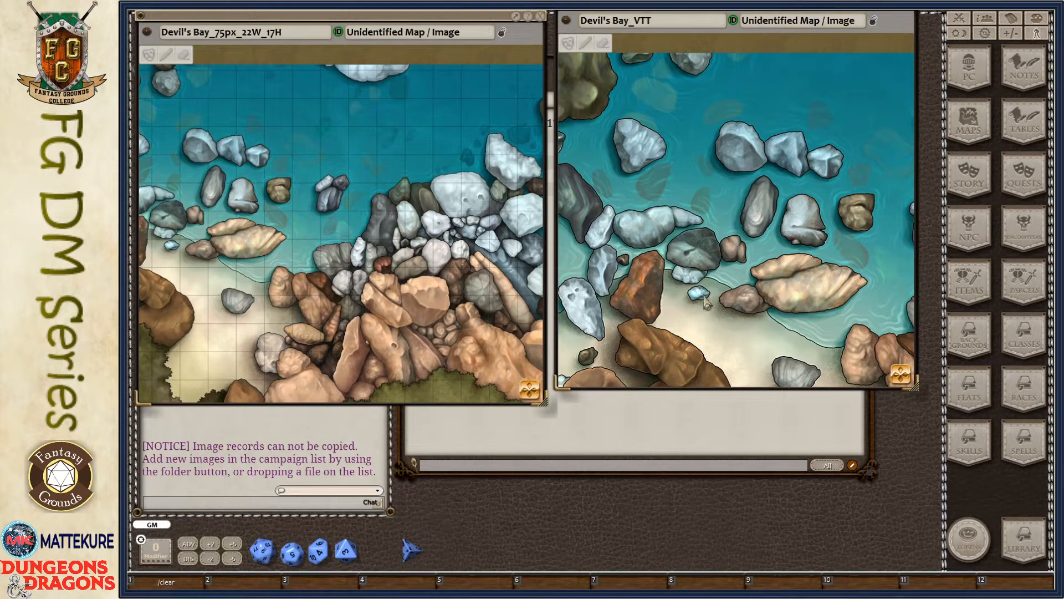
scroll(708, 308, down, 2)
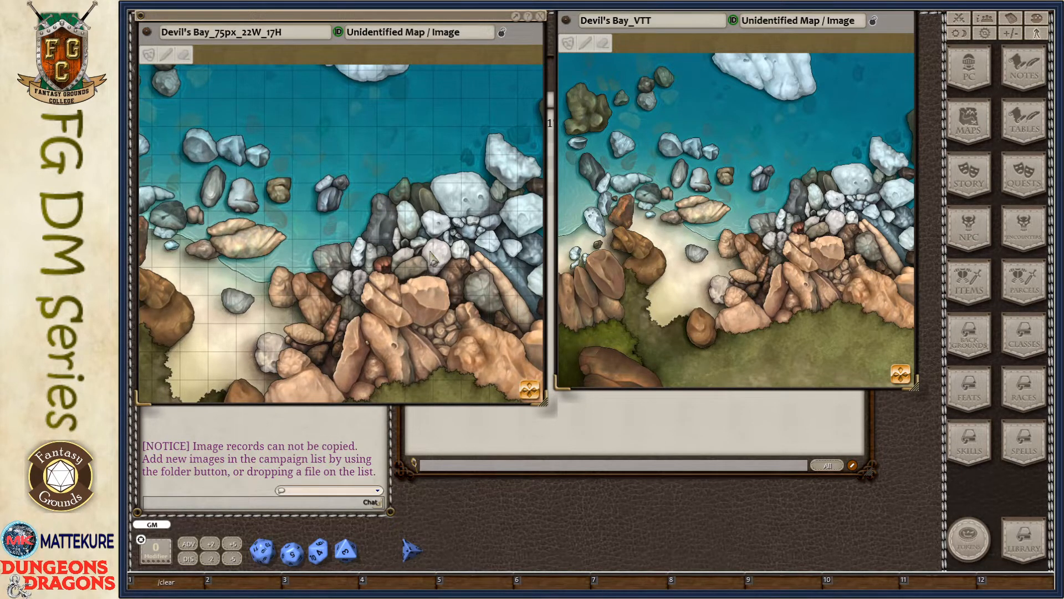
Close the gridded Devil's Bay map, and move the Devil's Bay_VTT window over the Images & Maps list at a smaller size
click(541, 16)
drag(652, 237, 331, 251)
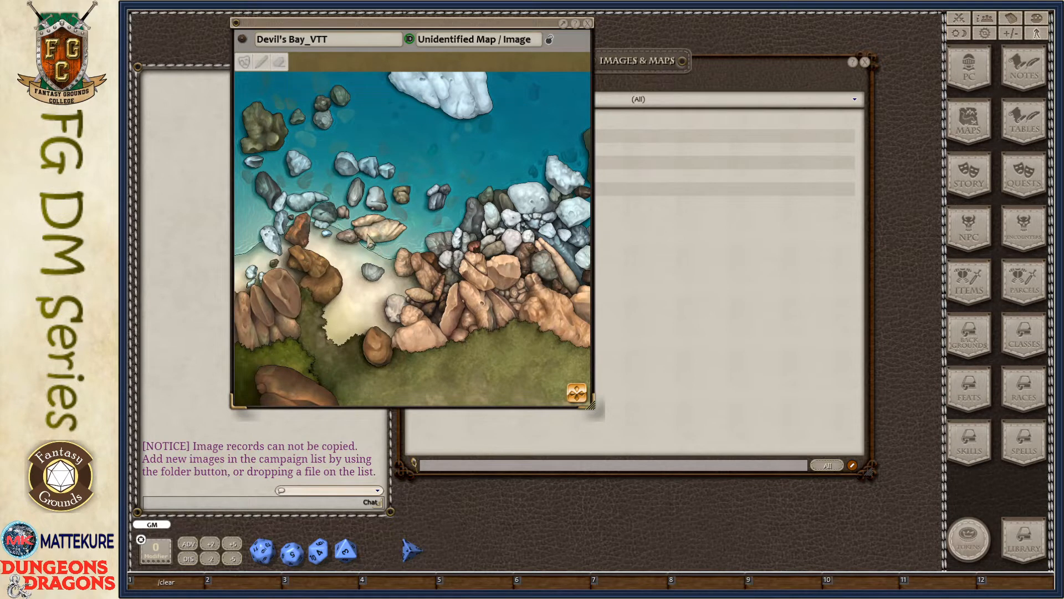
drag(378, 231, 520, 246)
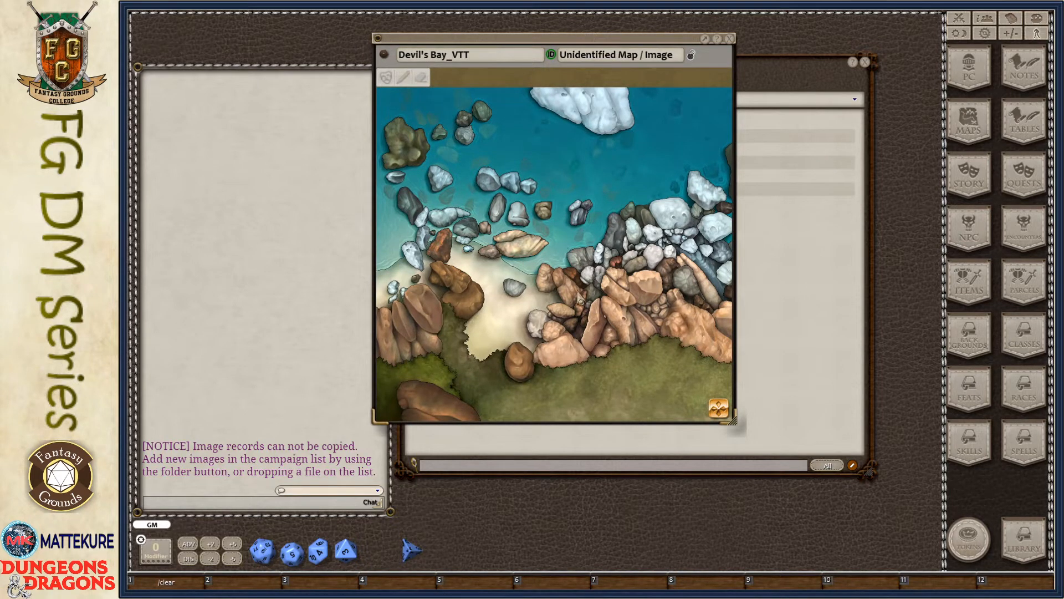
drag(588, 273, 532, 251)
drag(731, 420, 618, 335)
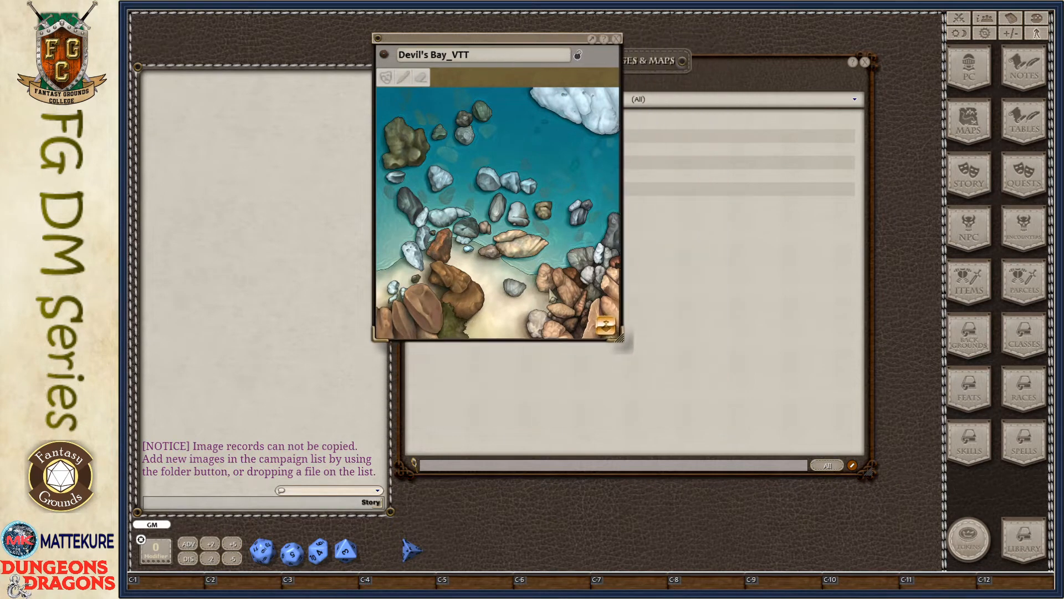
Zoom the Devil's Bay_VTT map in and out around different points to examine the beach and the rocks
scroll(502, 205, up, 2)
scroll(486, 233, up, 3)
scroll(486, 233, down, 3)
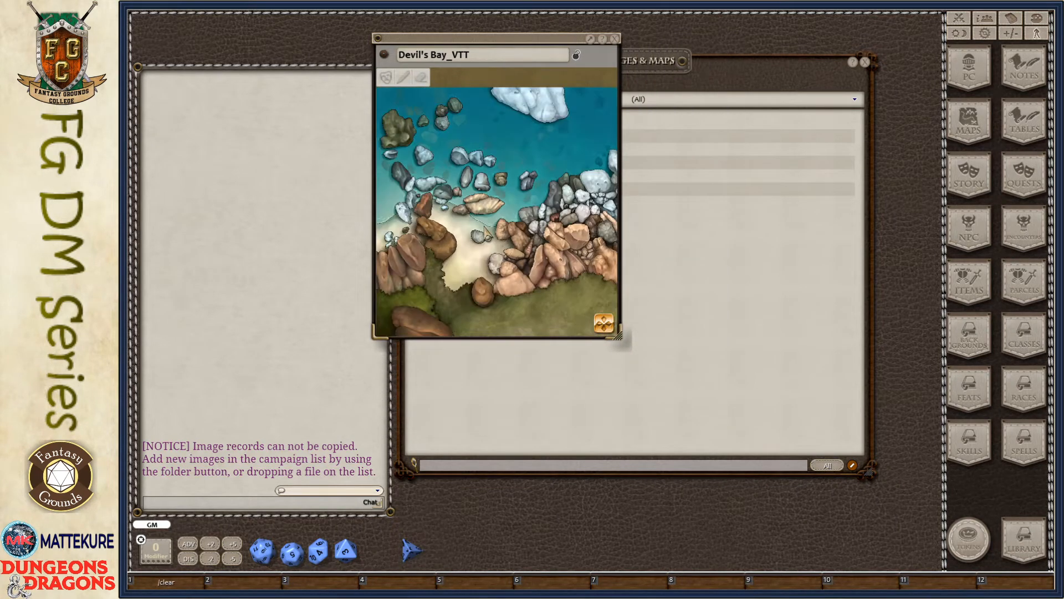
scroll(486, 233, up, 3)
scroll(486, 233, down, 3)
scroll(486, 233, up, 2)
scroll(486, 234, down, 5)
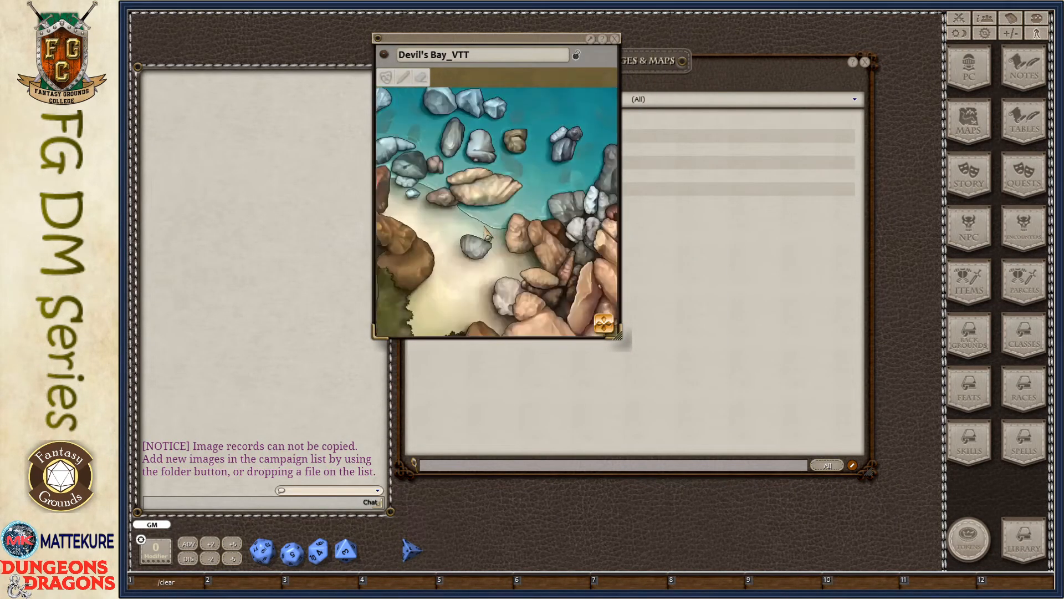
scroll(492, 93, up, 2)
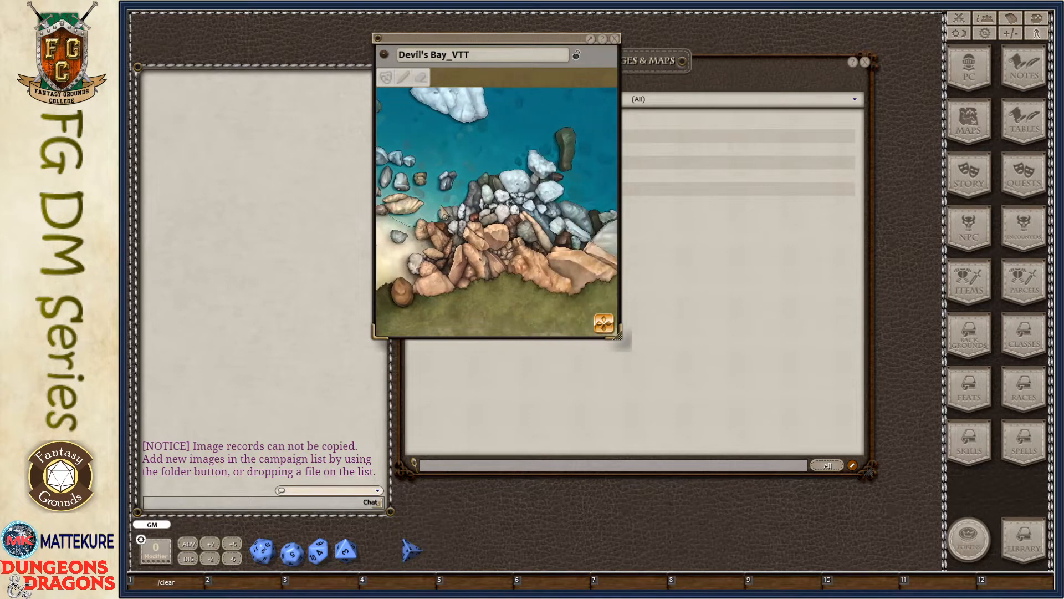
scroll(492, 92, down, 3)
Make the Devil's Bay_VTT window taller and wider to show more of the map
drag(478, 303, 495, 500)
drag(570, 395, 471, 323)
drag(553, 318, 507, 323)
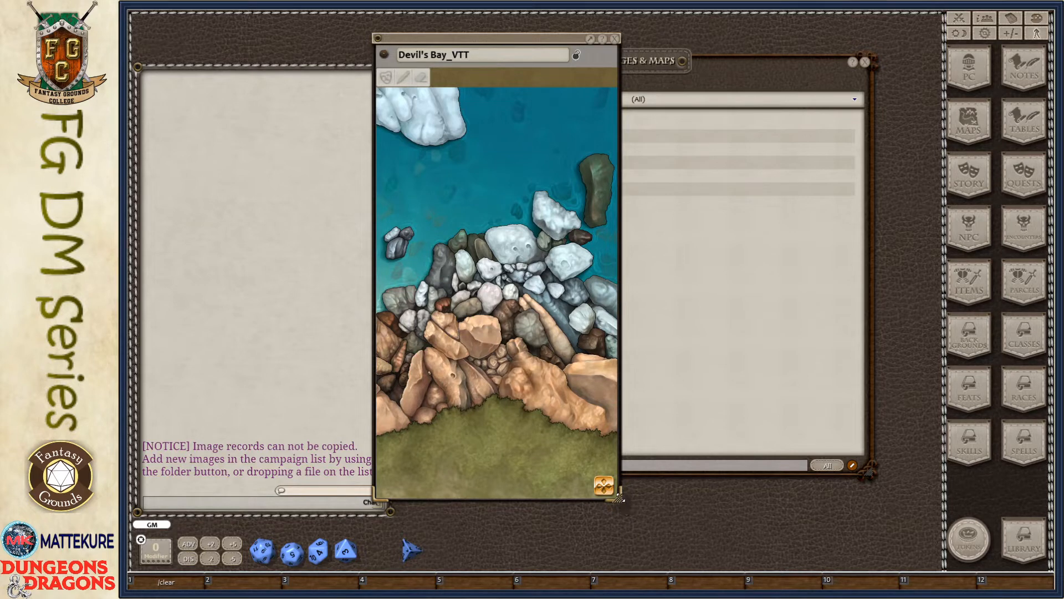
drag(619, 498, 779, 501)
key(ctrl)
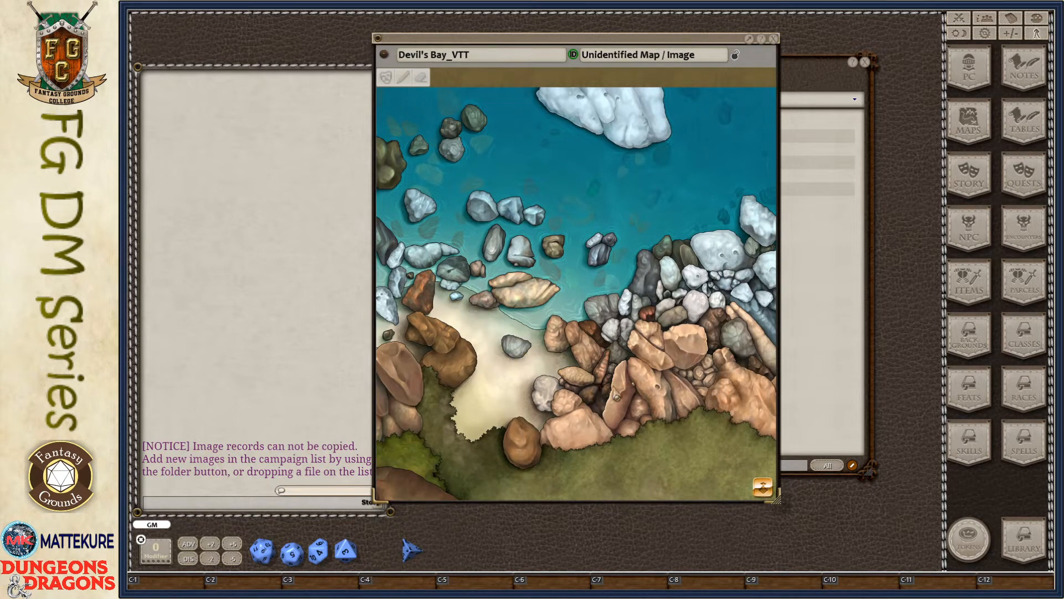
drag(621, 391, 757, 409)
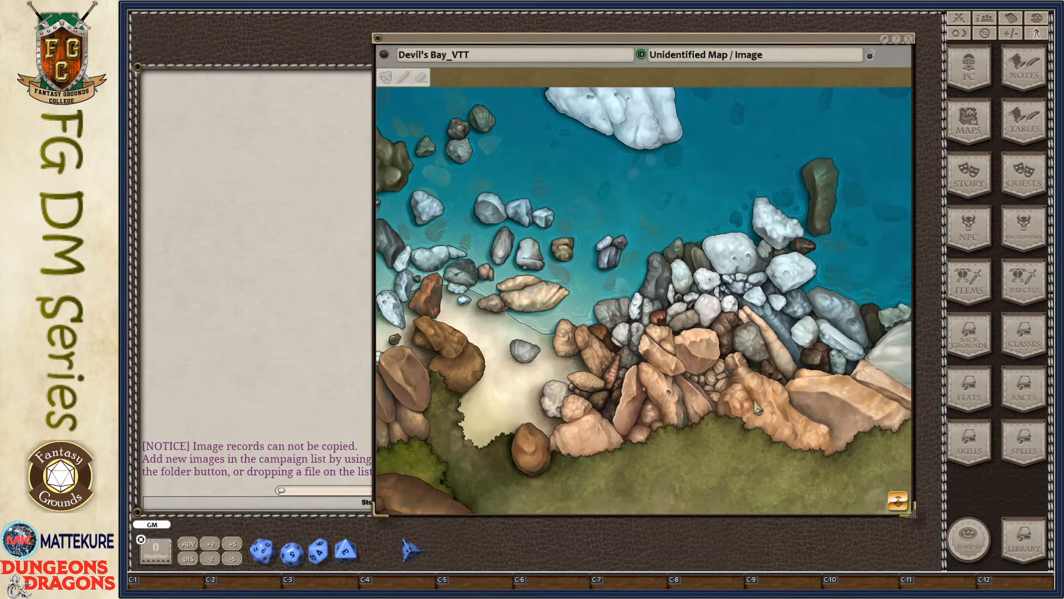
Reposition the enlarged Devil's Bay_VTT window and pan its map to reveal the western shoreline rocks
drag(697, 391, 613, 380)
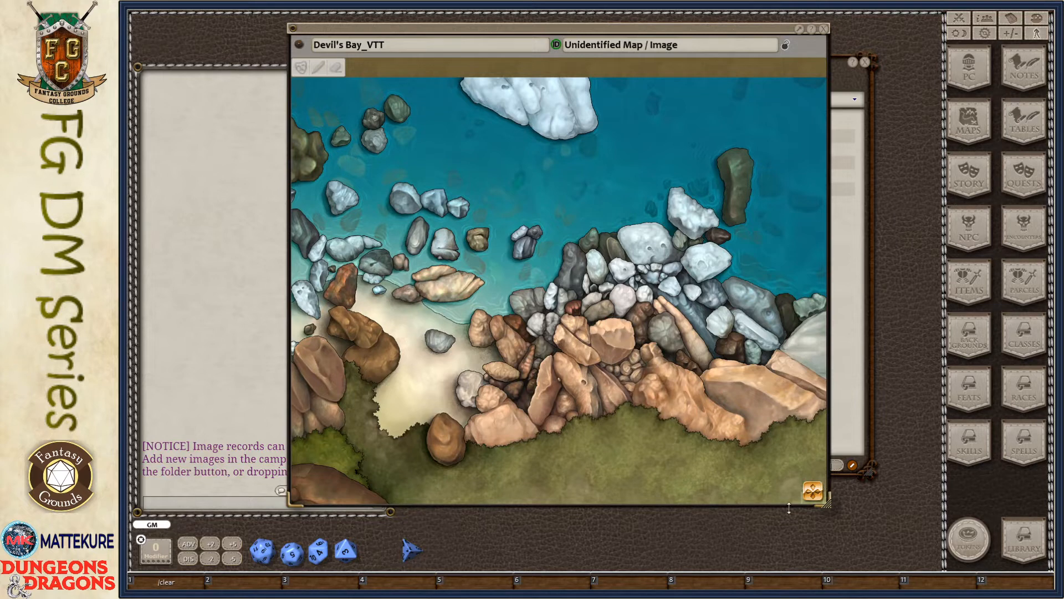
drag(782, 447, 774, 391)
drag(773, 351, 767, 446)
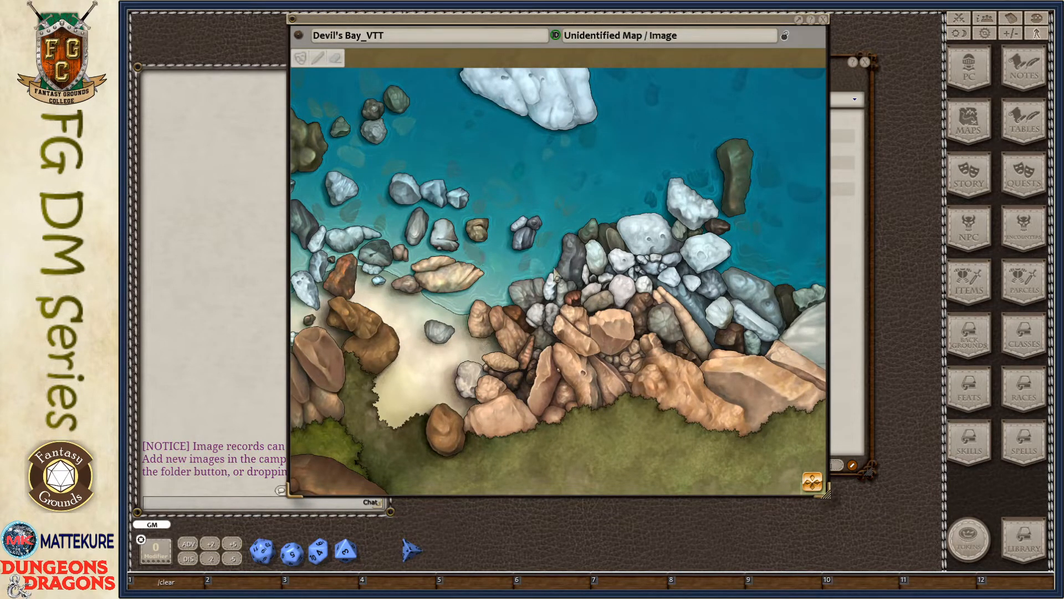
drag(520, 262, 655, 328)
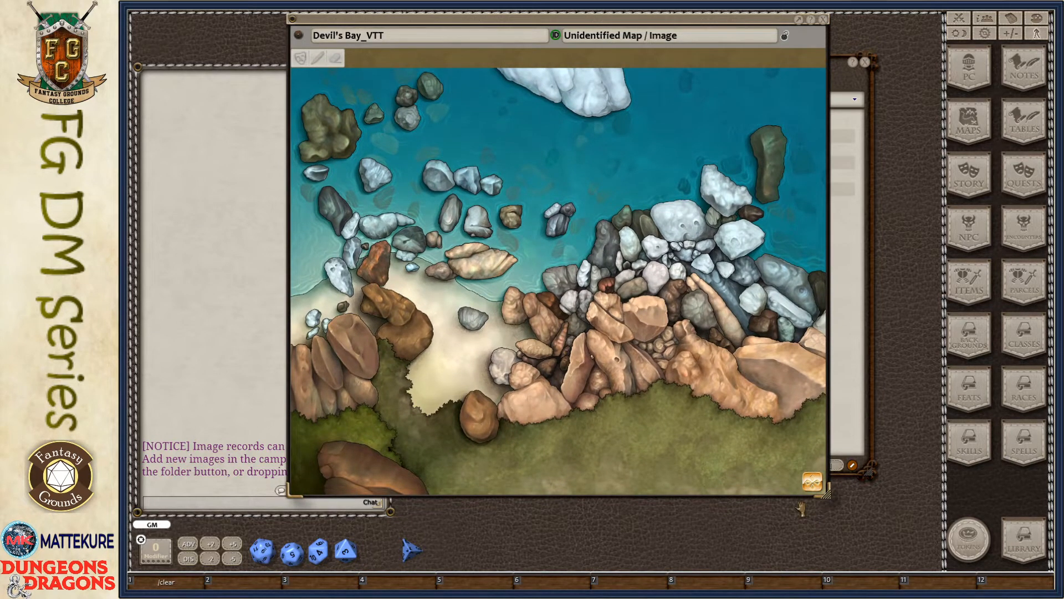
Scale the Devil's Bay_VTT window down together with its map so the same area stays in view
key(ctrl)
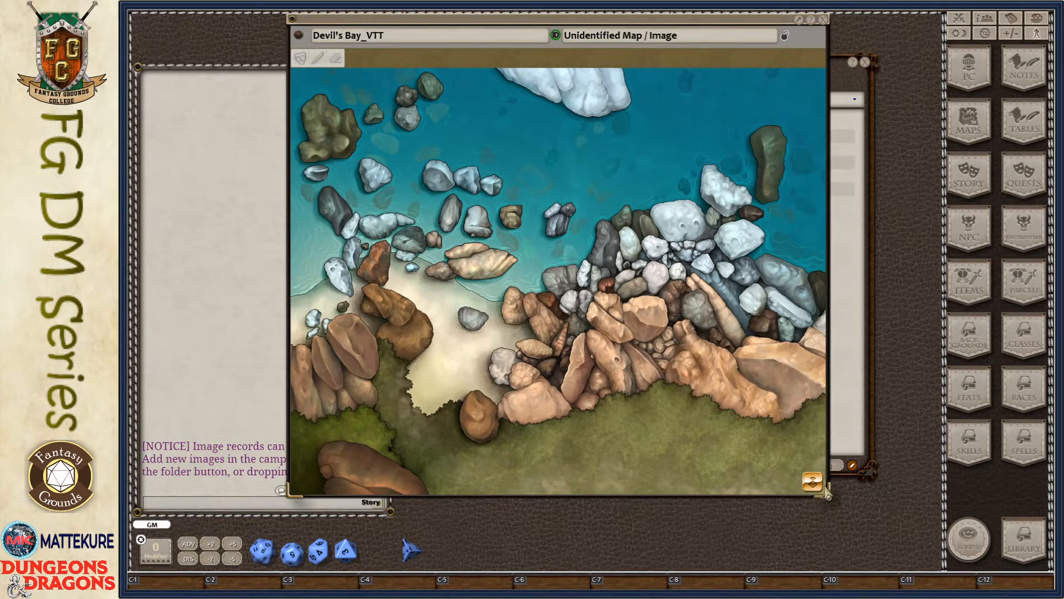
click(812, 482)
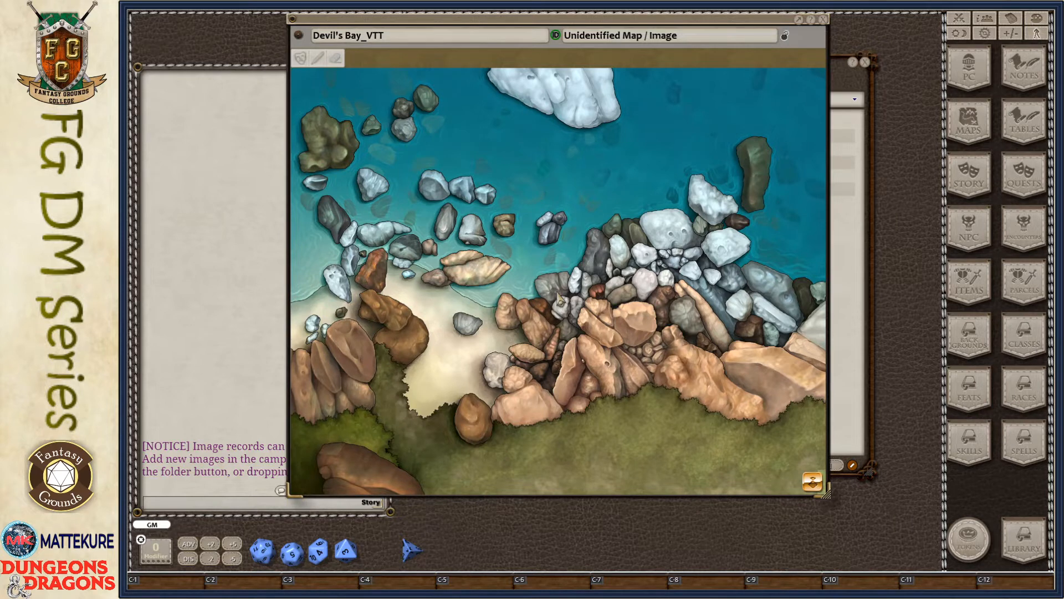
key(ctrl)
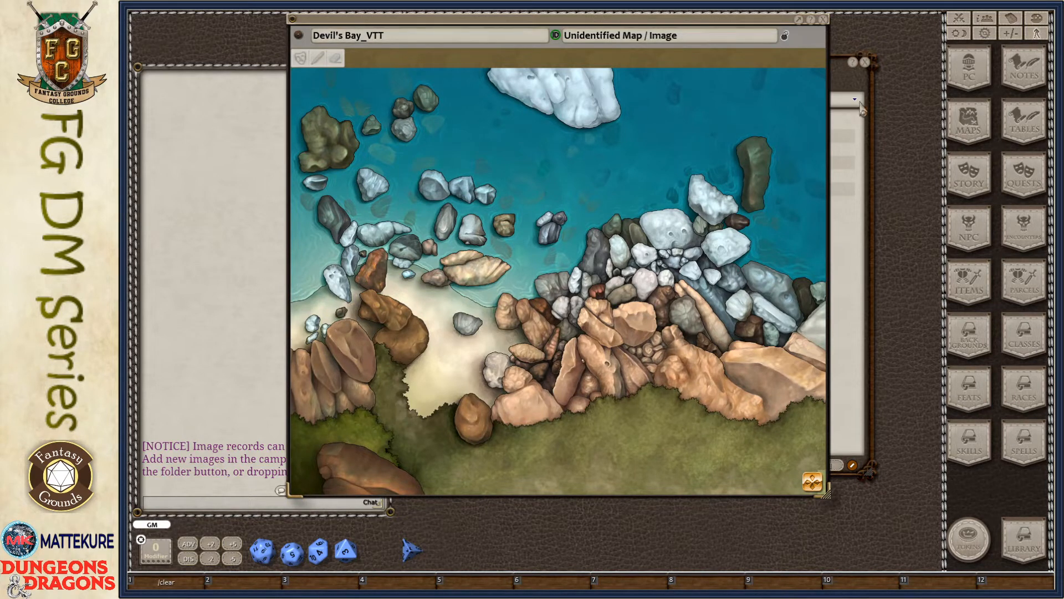
drag(825, 493, 701, 389)
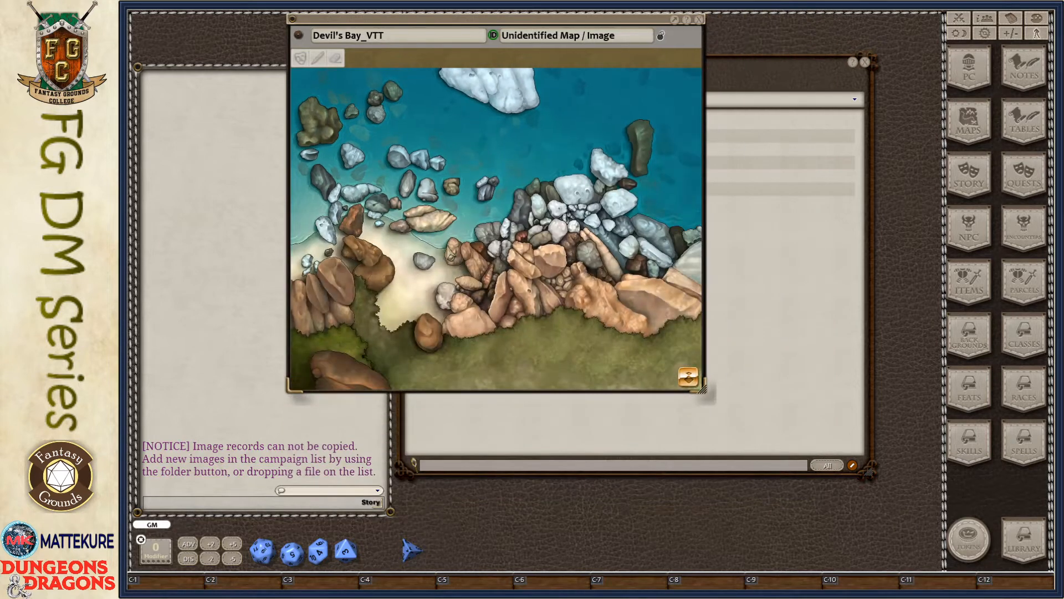
View the map's Layers options and jump from the whole-map overview to the long green rock in the water
scroll(467, 282, up, 5)
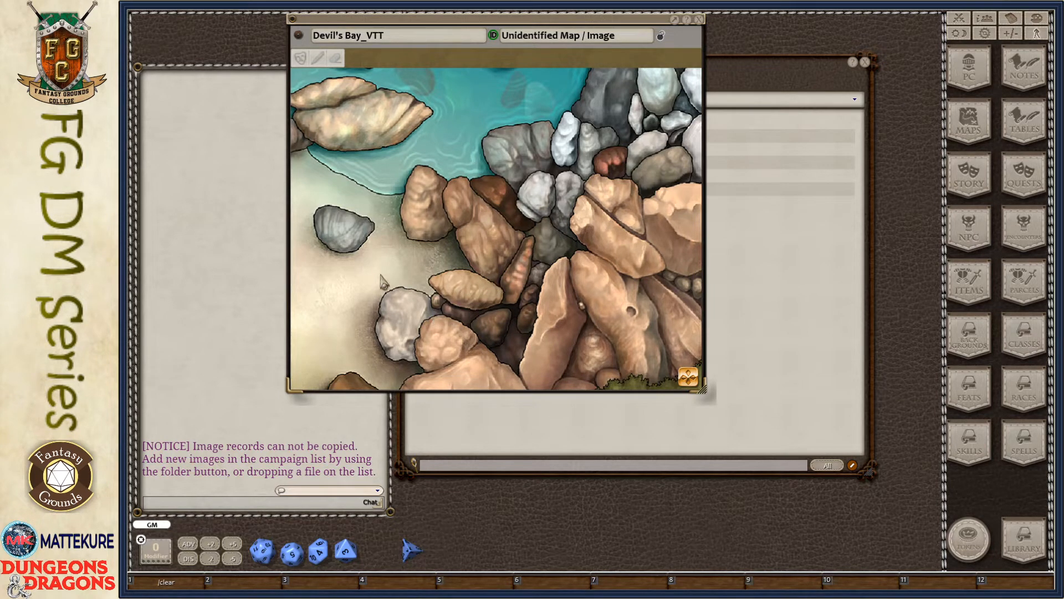
right_click(396, 268)
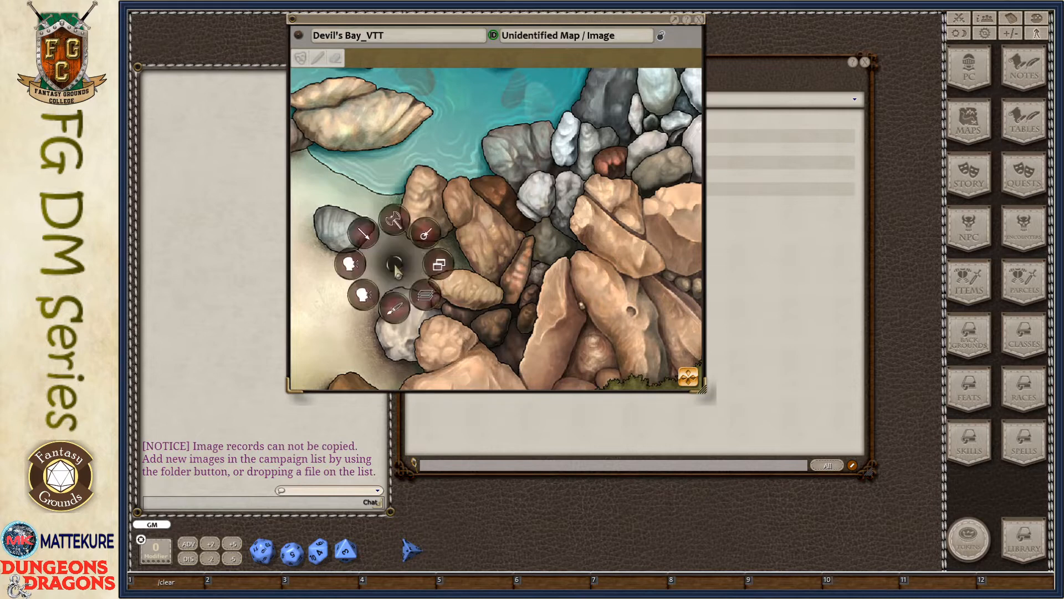
click(431, 303)
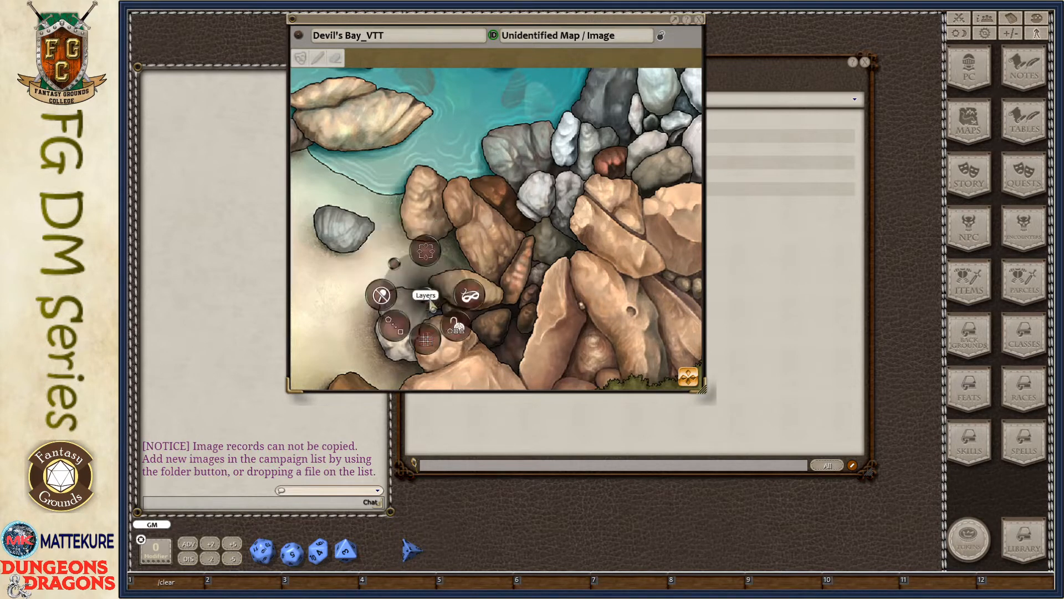
click(428, 253)
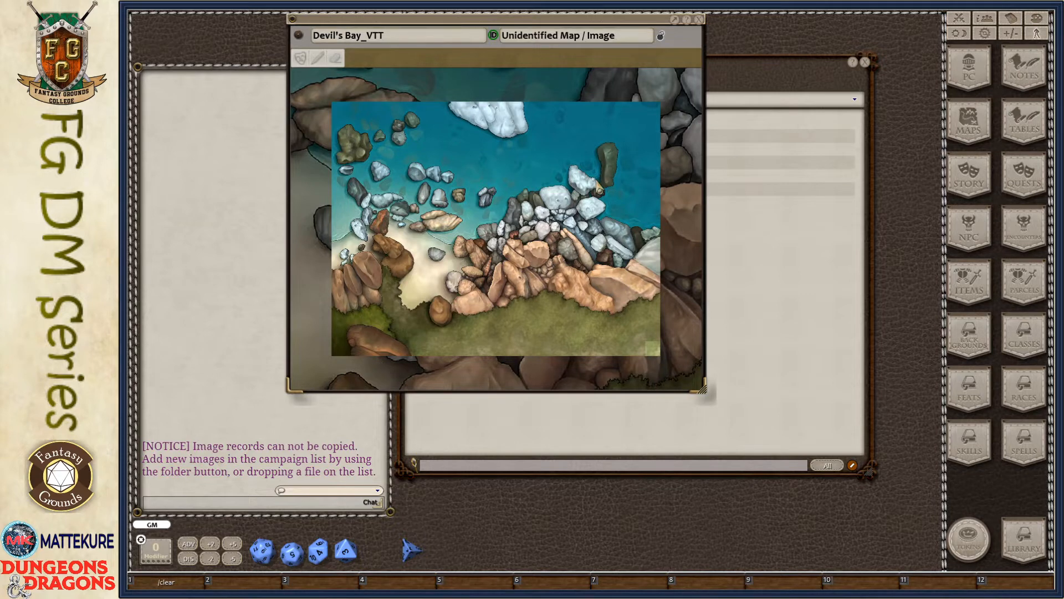
click(597, 186)
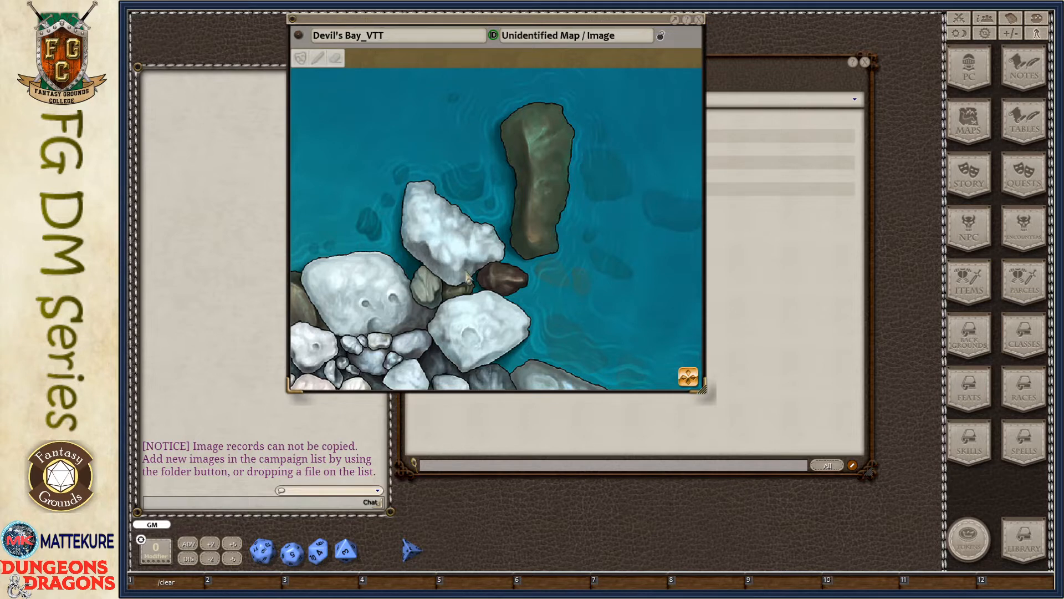
Move and resize the zoomed-in Devil's Bay_VTT window, and pan the map to center the white boulders
drag(462, 222, 569, 253)
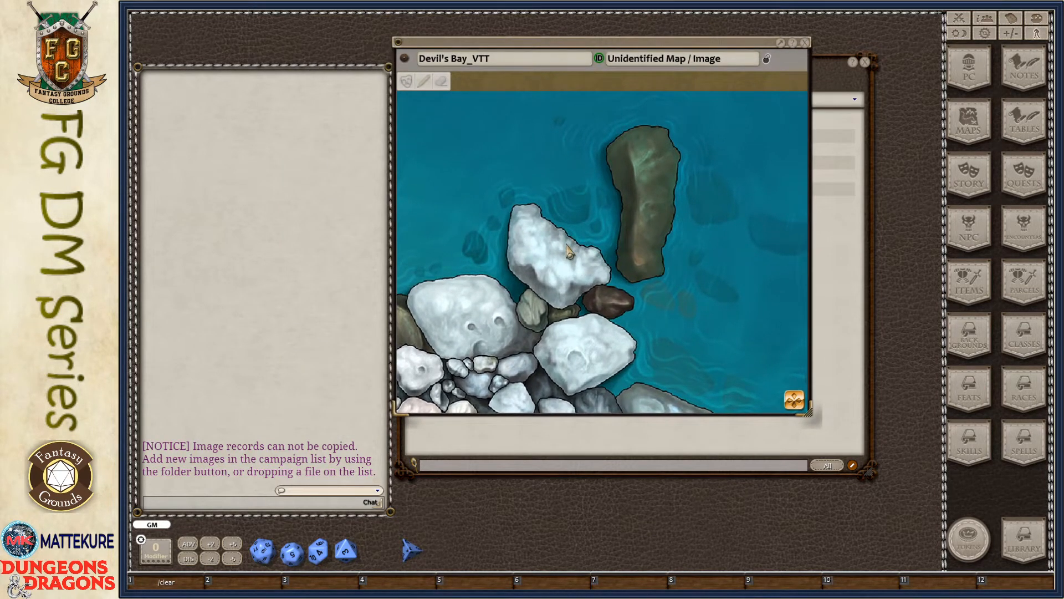
scroll(569, 252, down, 3)
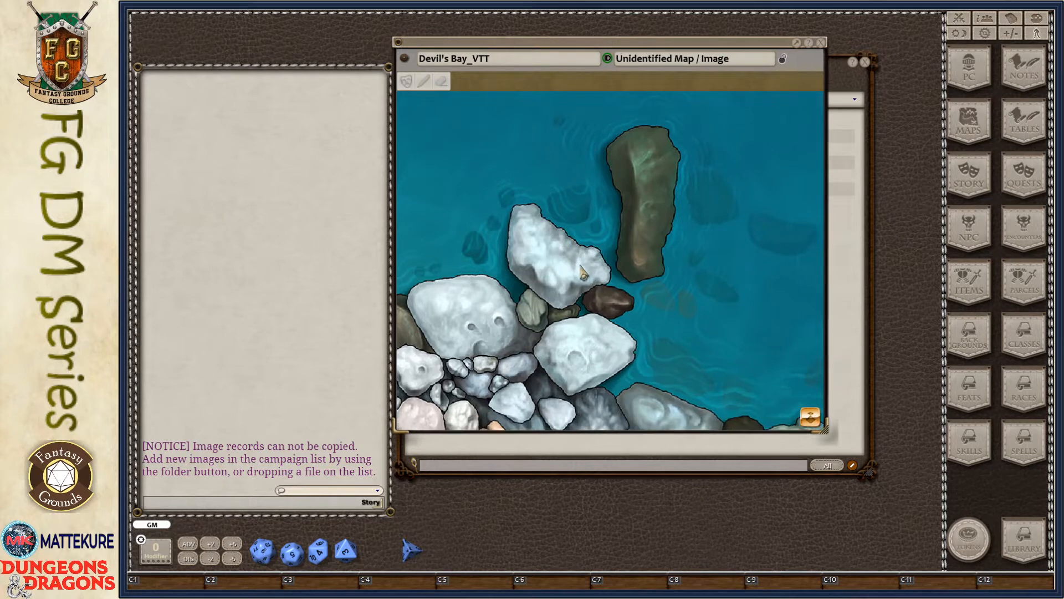
drag(480, 327, 515, 289)
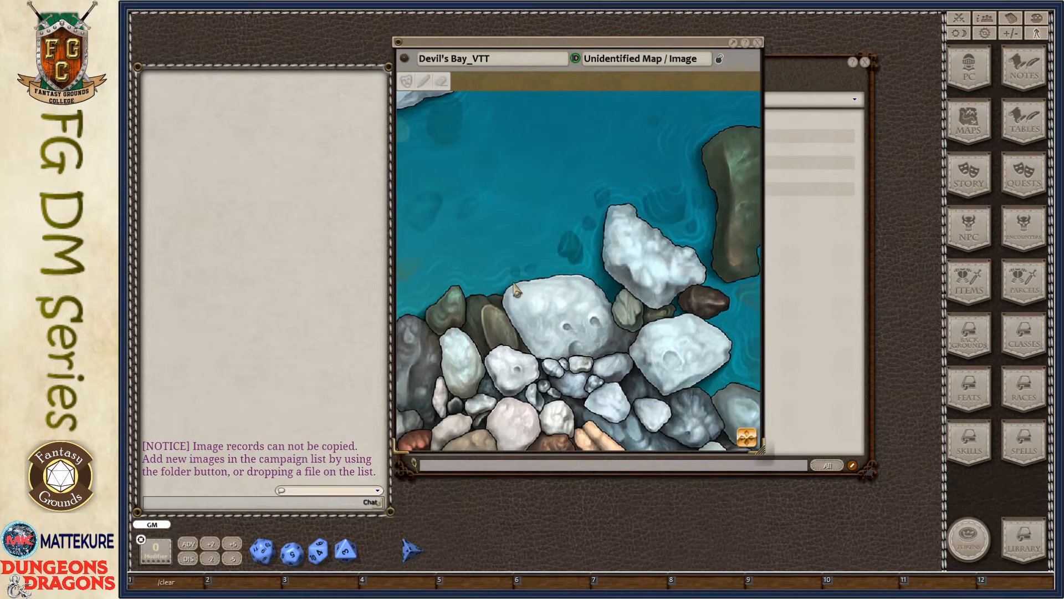
Shrink the Devil's Bay_VTT window to its small preset size using the map's Resize options
right_click(530, 252)
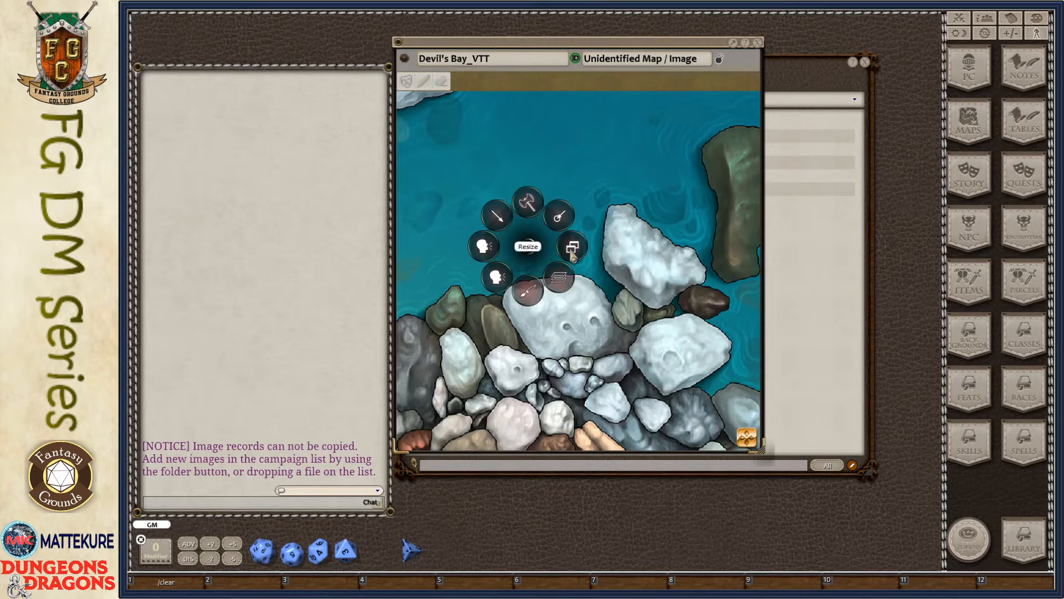
click(573, 250)
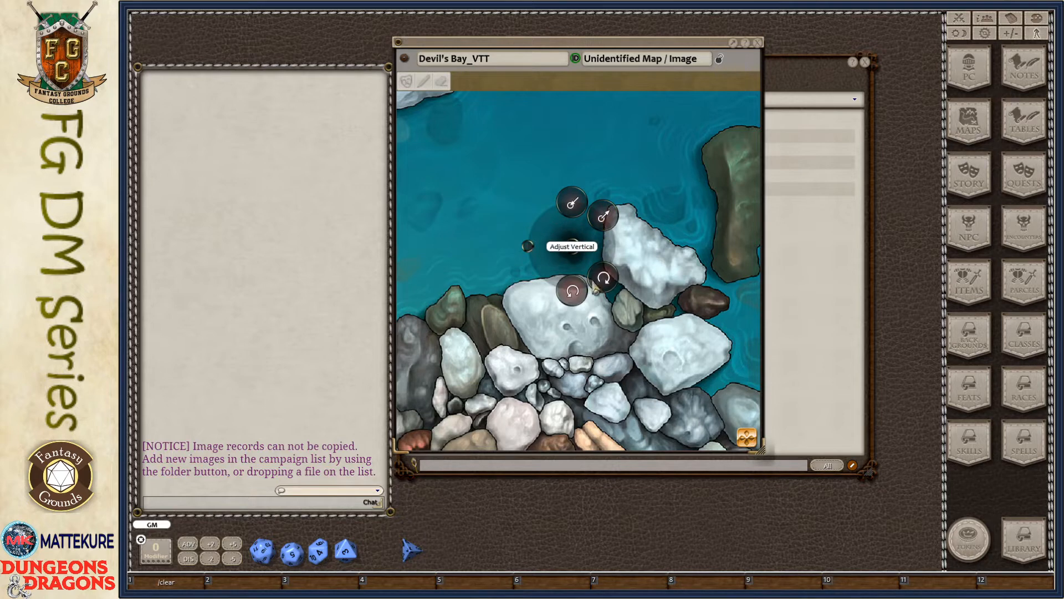
click(574, 206)
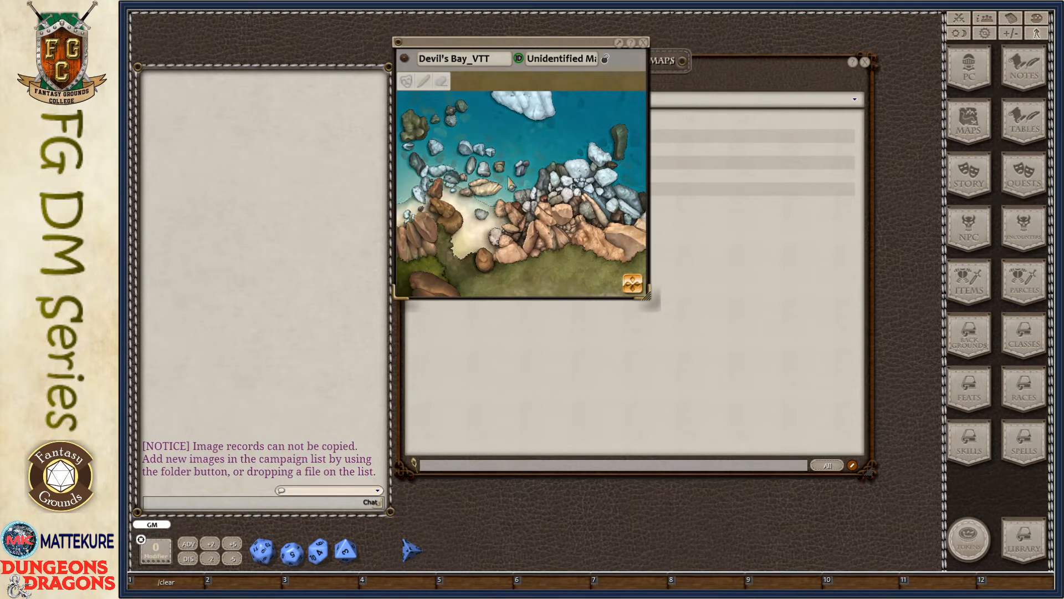
Resize the Devil's Bay_VTT window to the map image's full original size
right_click(487, 178)
right_click(536, 180)
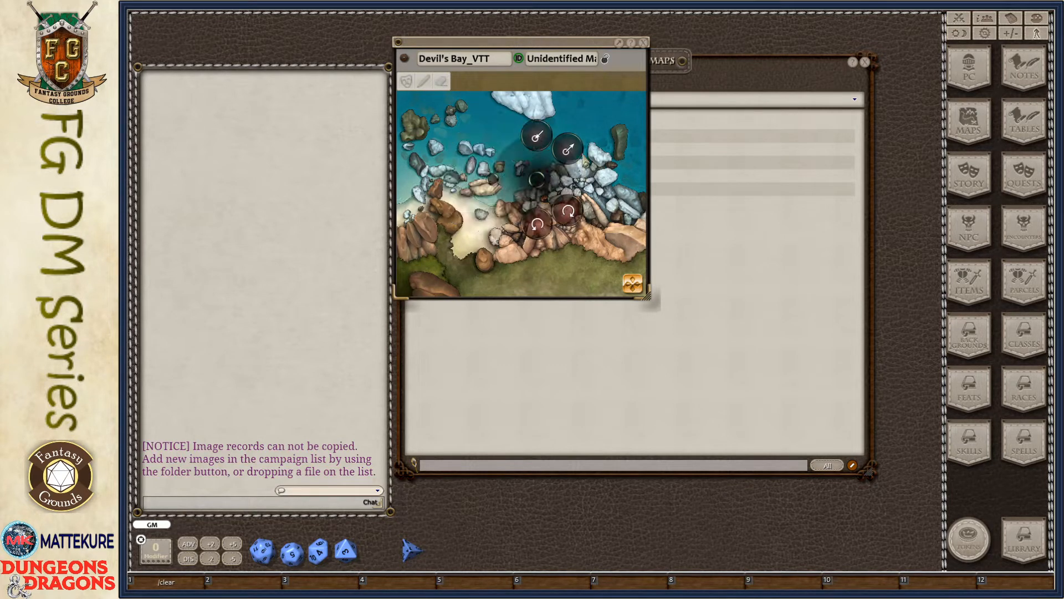
click(576, 155)
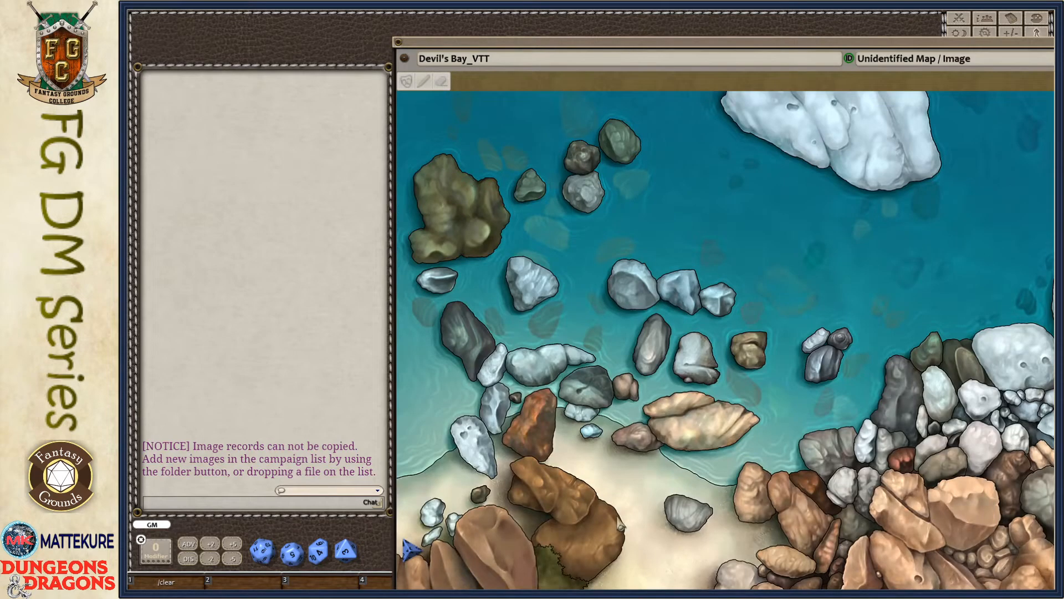
Move the oversized Devil's Bay_VTT window to reach its lower corner, reduce its size, and reposition it over the desktop
drag(654, 554, 176, 456)
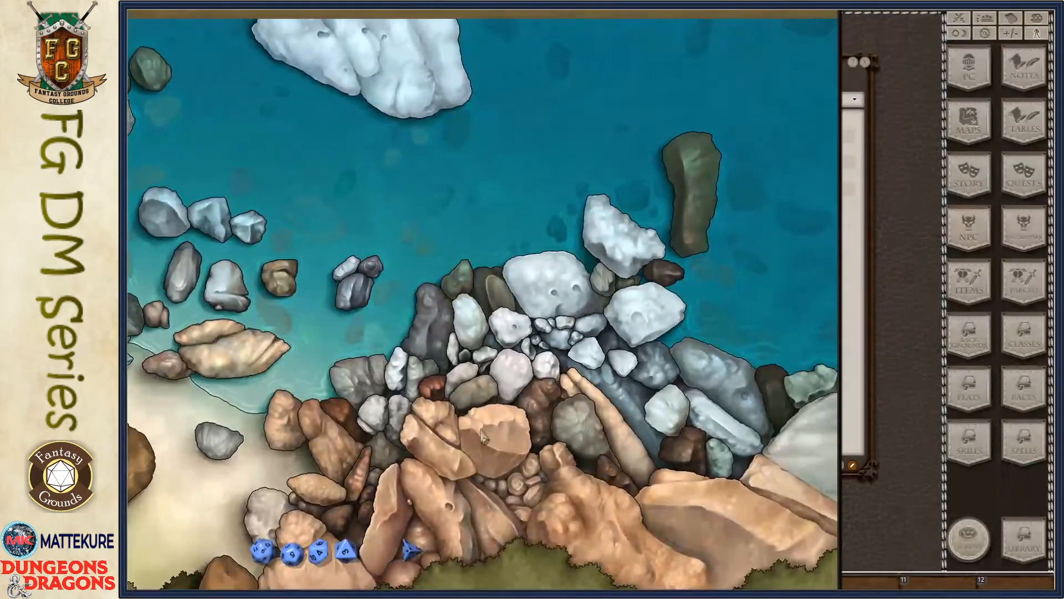
drag(565, 299, 750, 308)
drag(772, 578, 477, 232)
drag(390, 189, 561, 277)
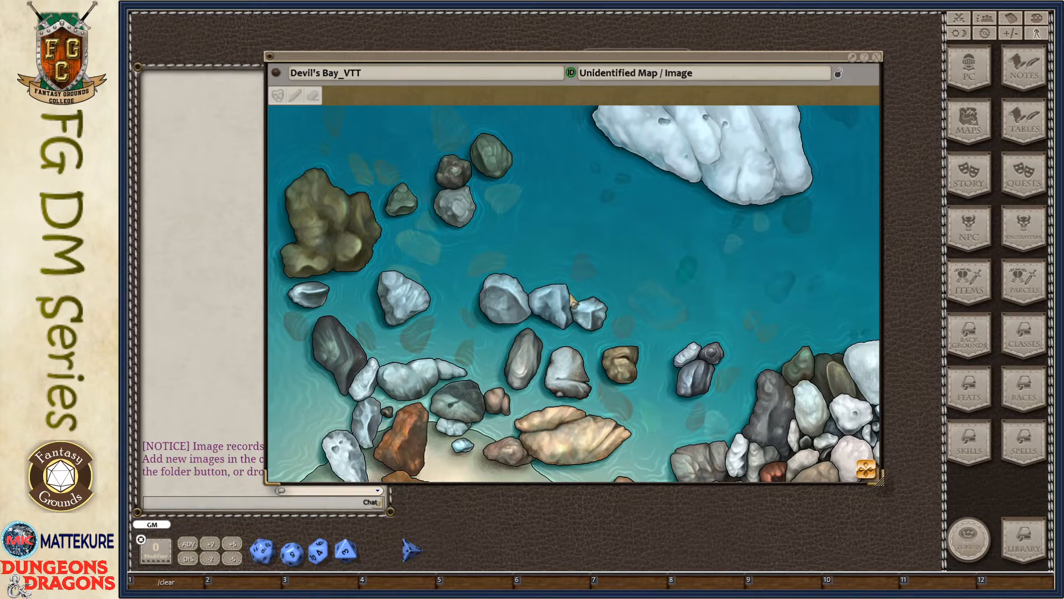
drag(482, 316, 502, 283)
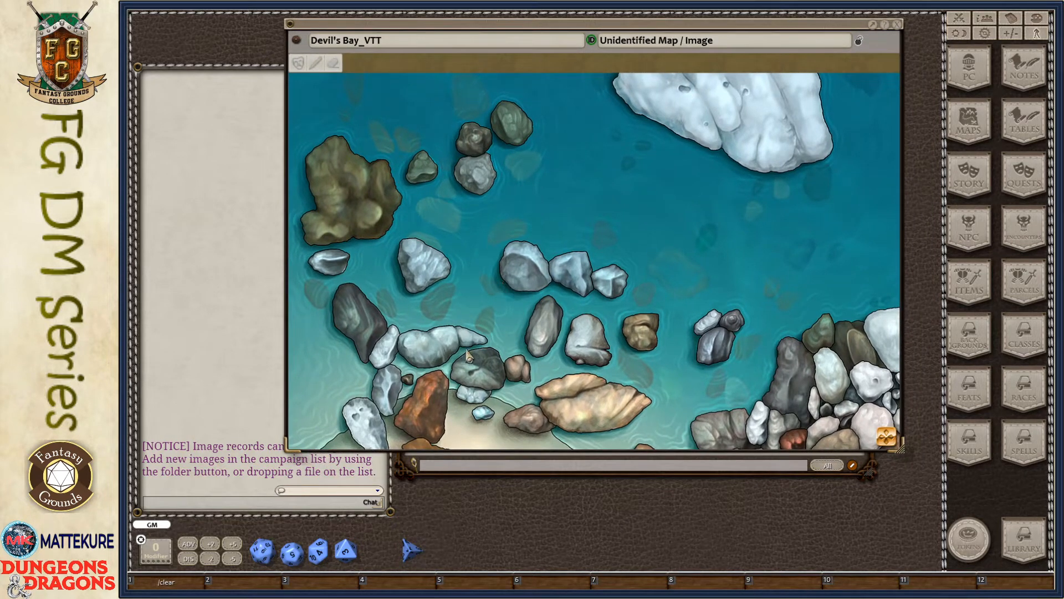
Make the Devil's Bay_VTT window taller, and apply the Adjust Horizontal resize option to it
key(ctrl)
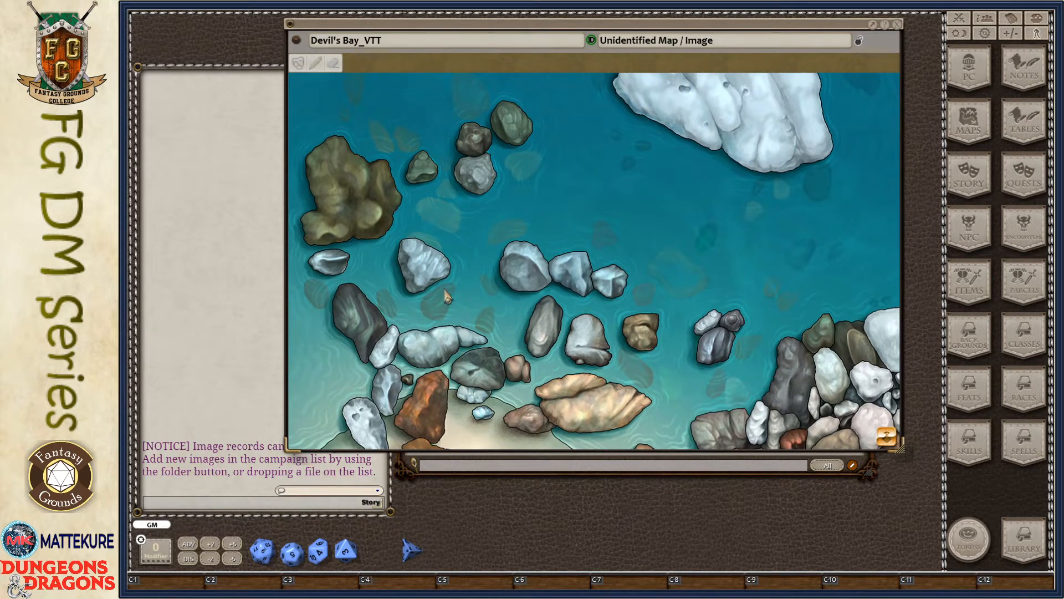
drag(363, 252, 333, 328)
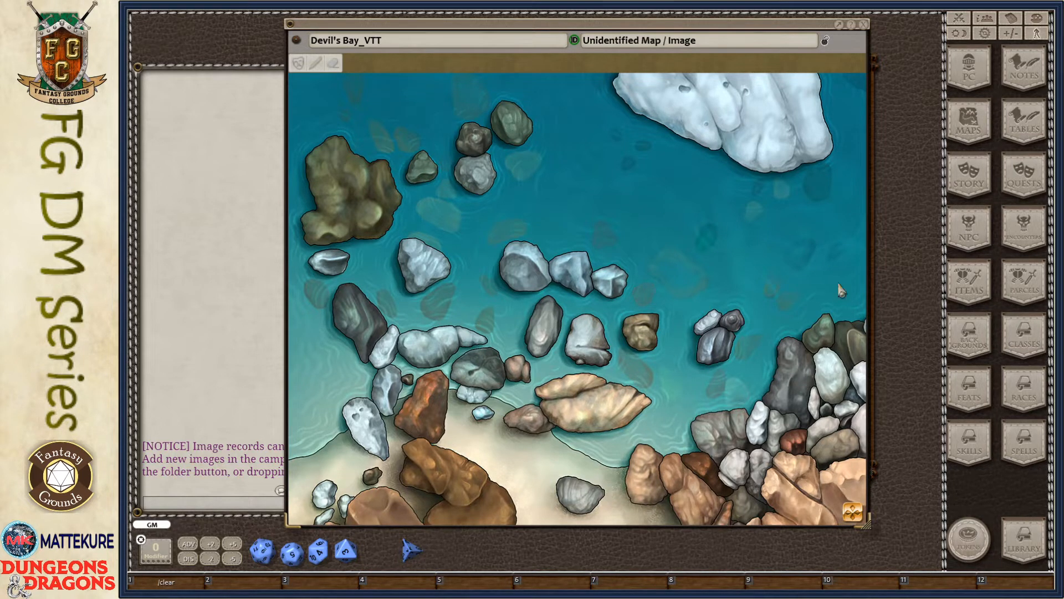
right_click(481, 289)
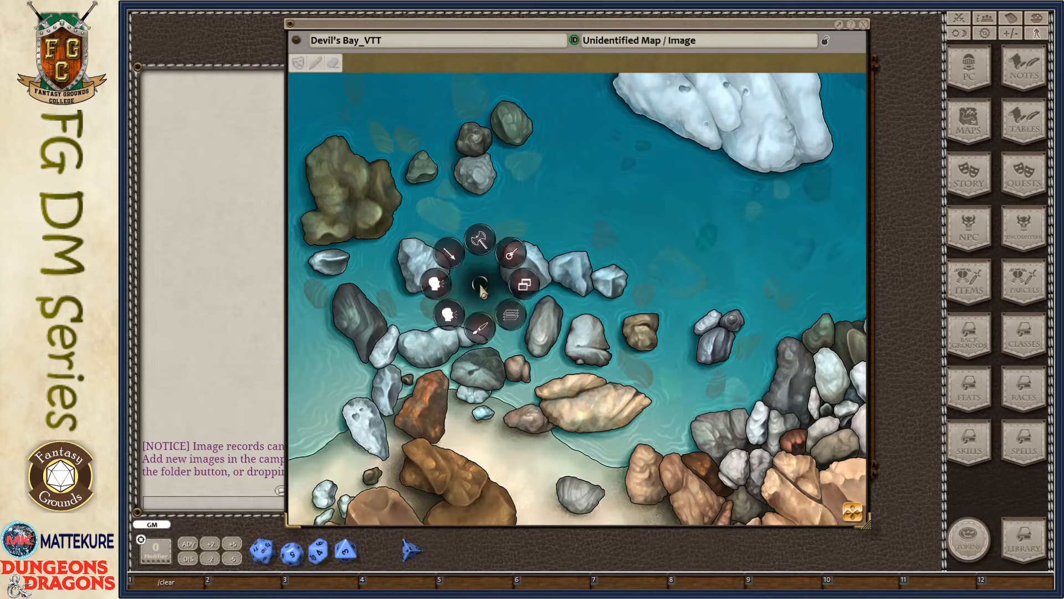
click(524, 284)
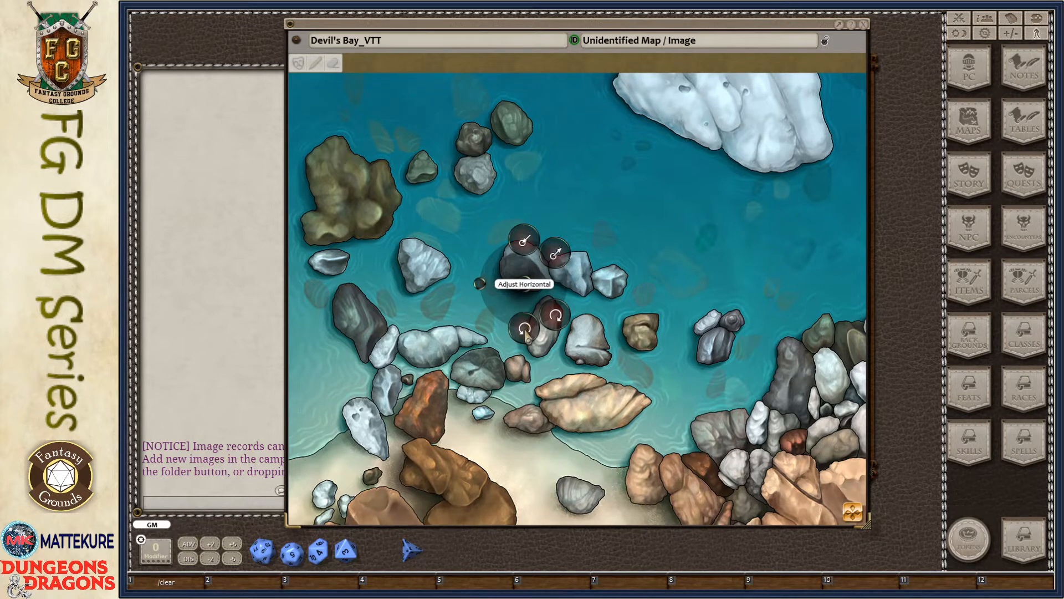
click(524, 327)
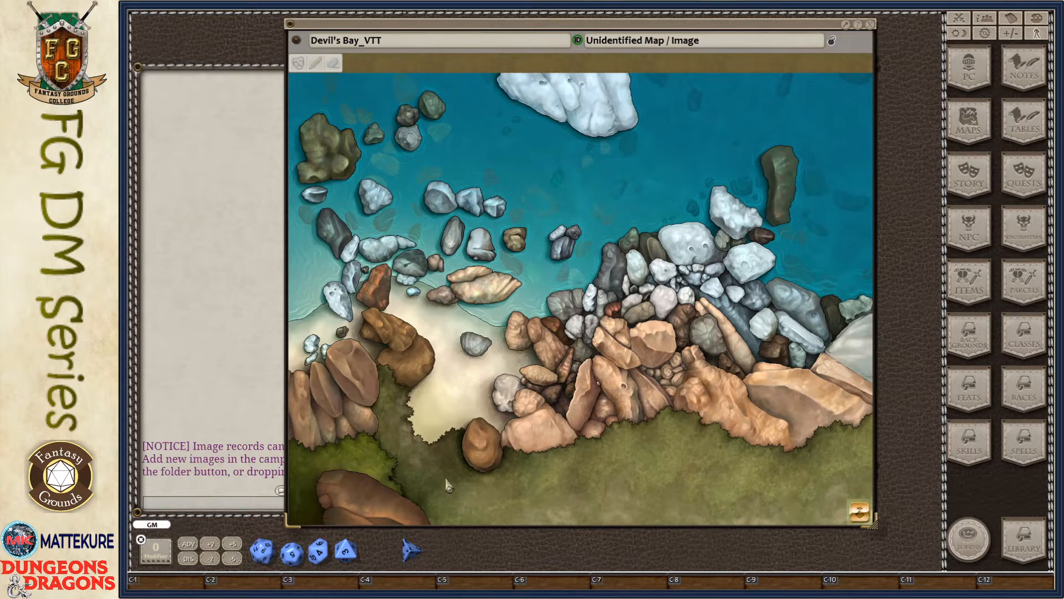
Scale the Devil's Bay_VTT window down together with its map, and apply Adjust Vertical to fit its height to the image
click(860, 512)
drag(449, 394, 247, 404)
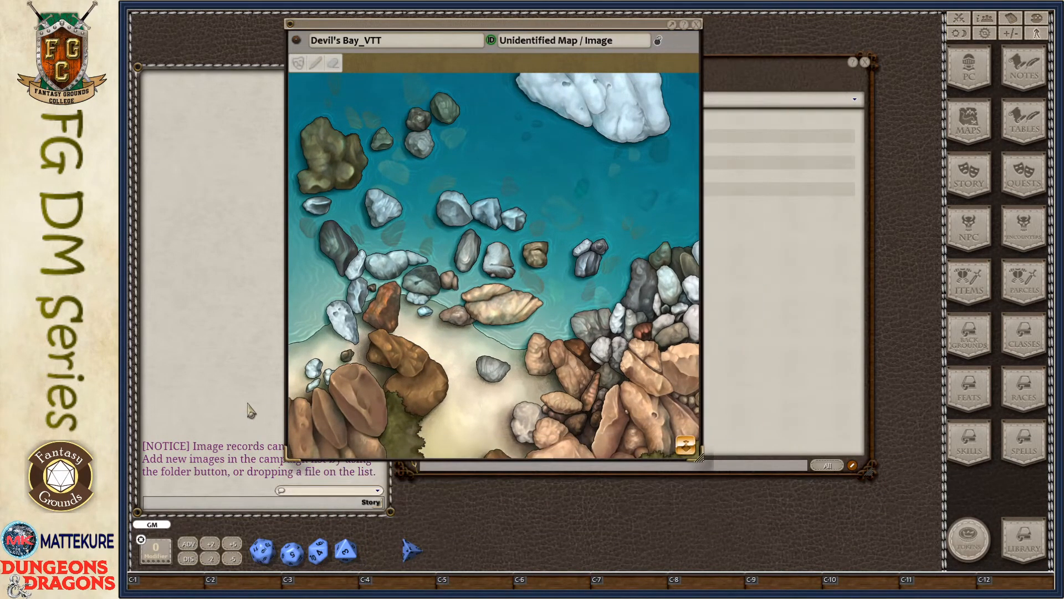
right_click(477, 256)
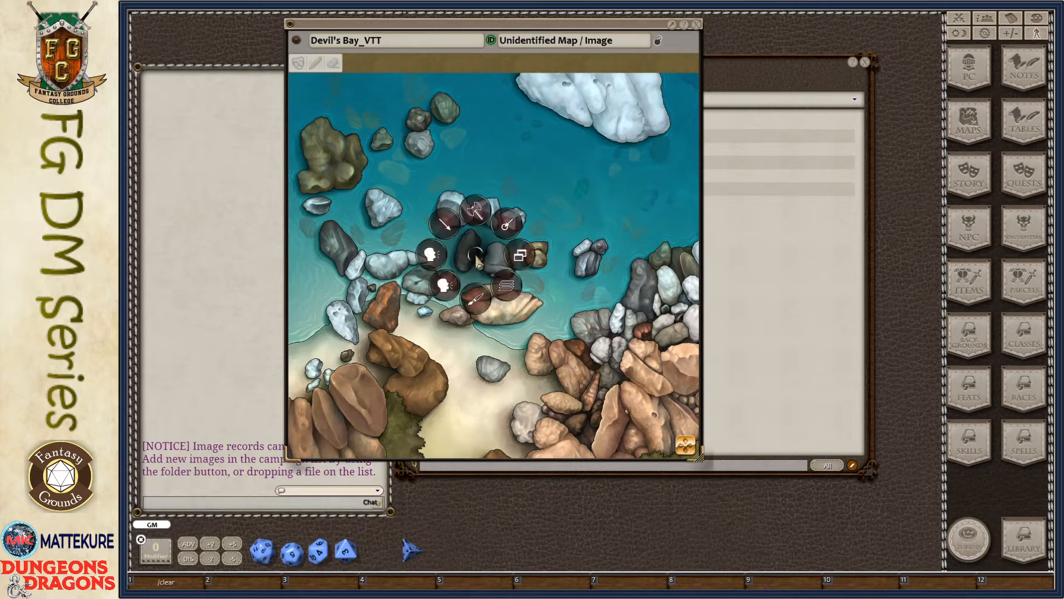
click(521, 257)
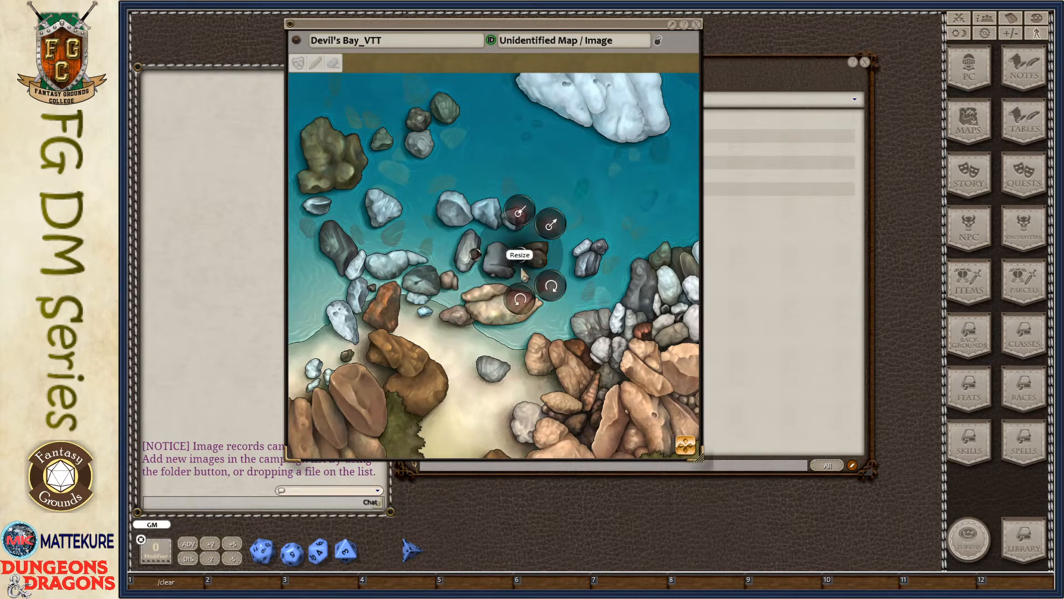
click(552, 287)
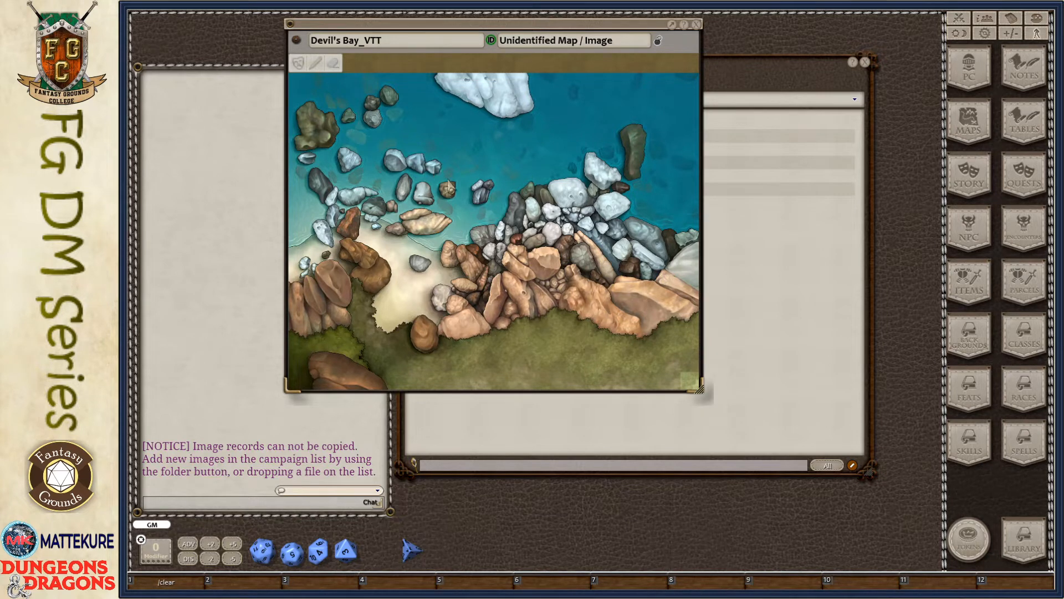
Reposition the fitted Devil's Bay_VTT window, and lock and unlock its record to compare the two header layouts
drag(447, 171, 609, 197)
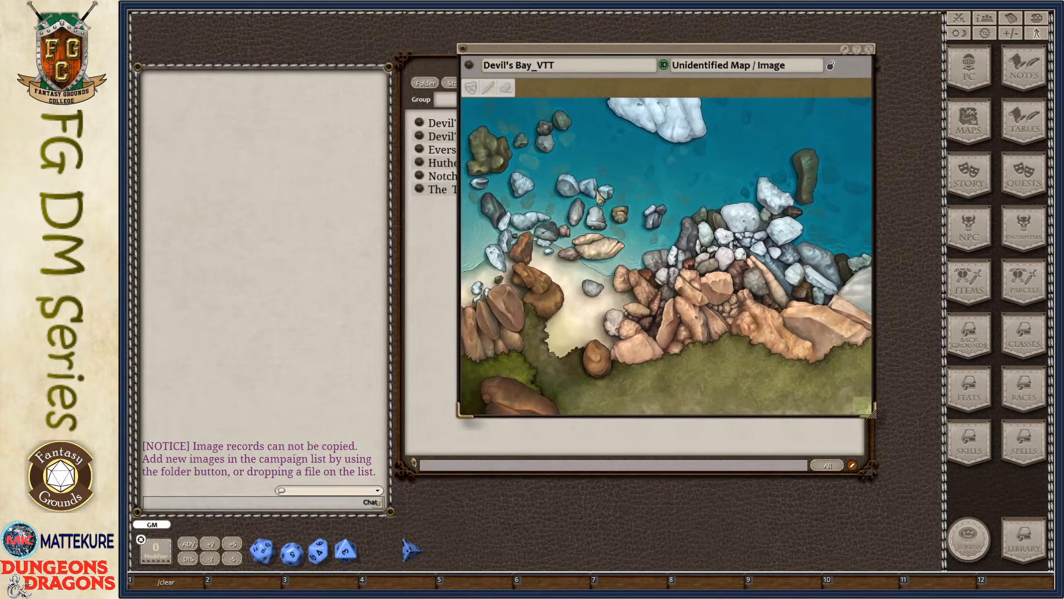
drag(681, 246, 610, 239)
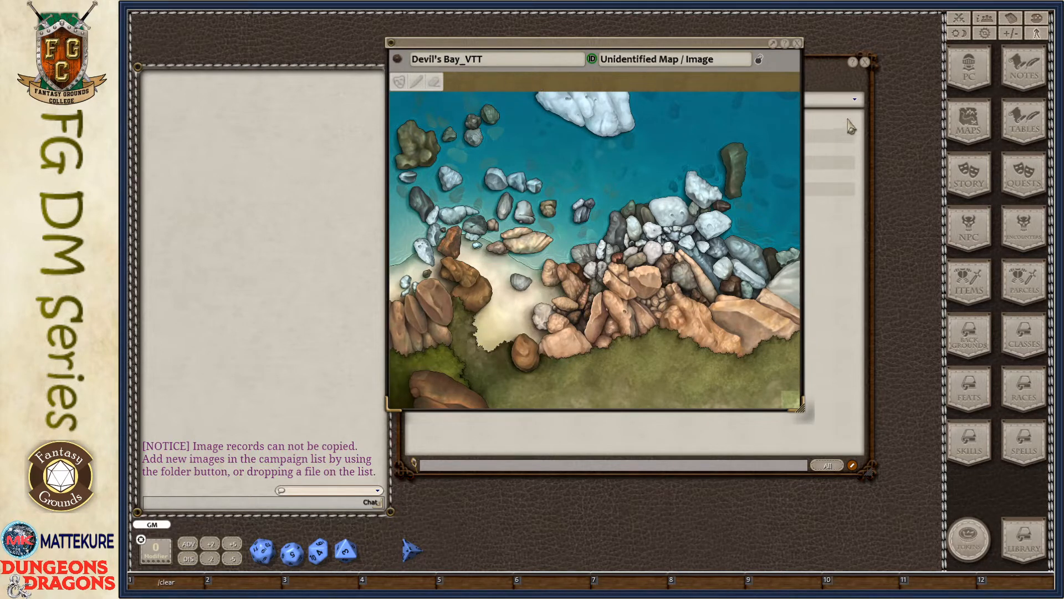
click(759, 59)
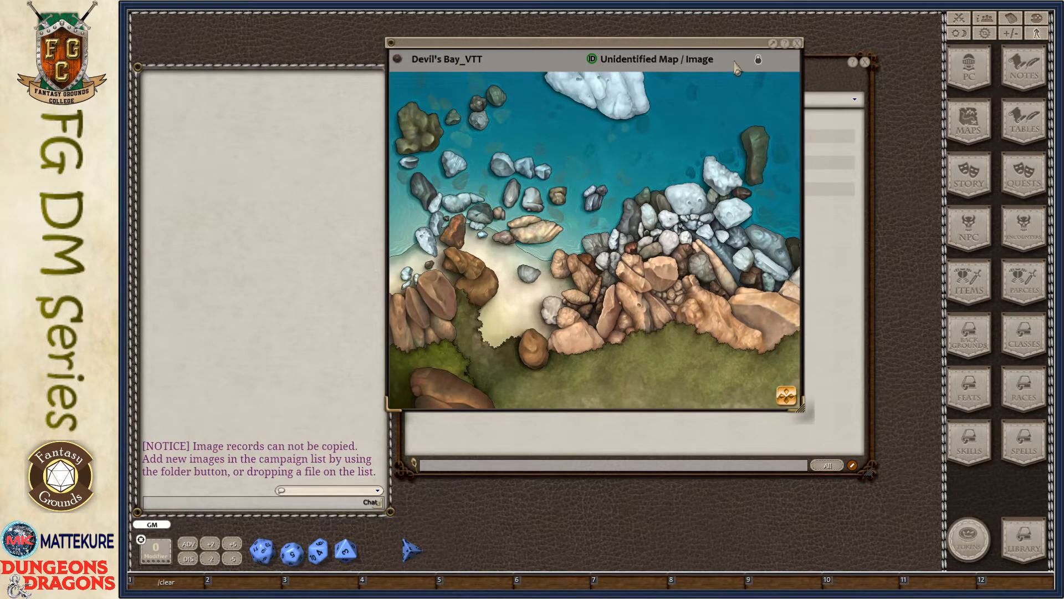
click(759, 60)
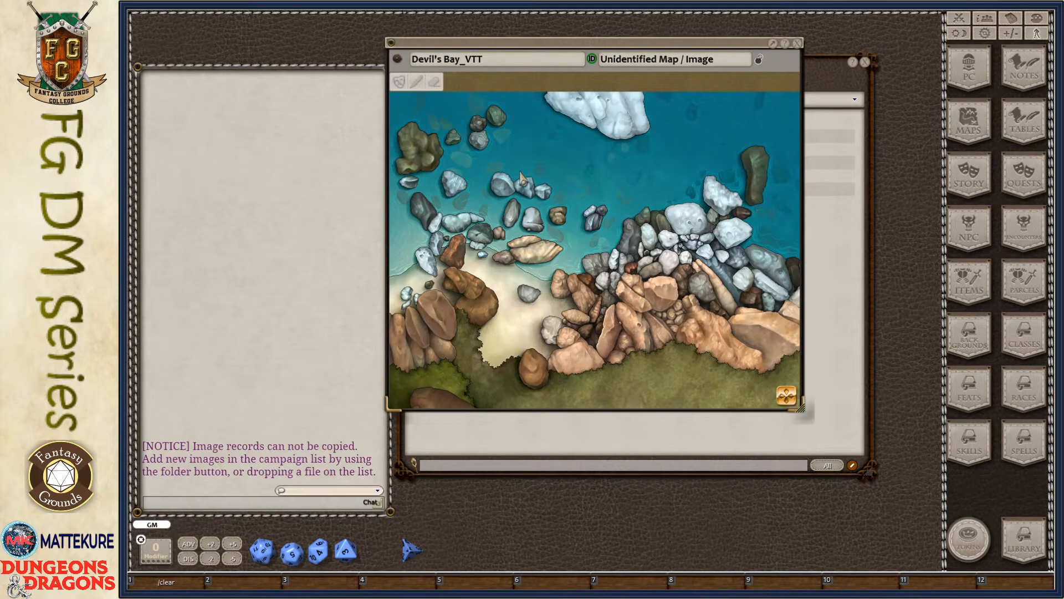
Move the Devil's Bay_VTT window aside, view the Devil's Bay 75px 22W 17H map, close it, and bring the VTT window back
drag(516, 206, 604, 229)
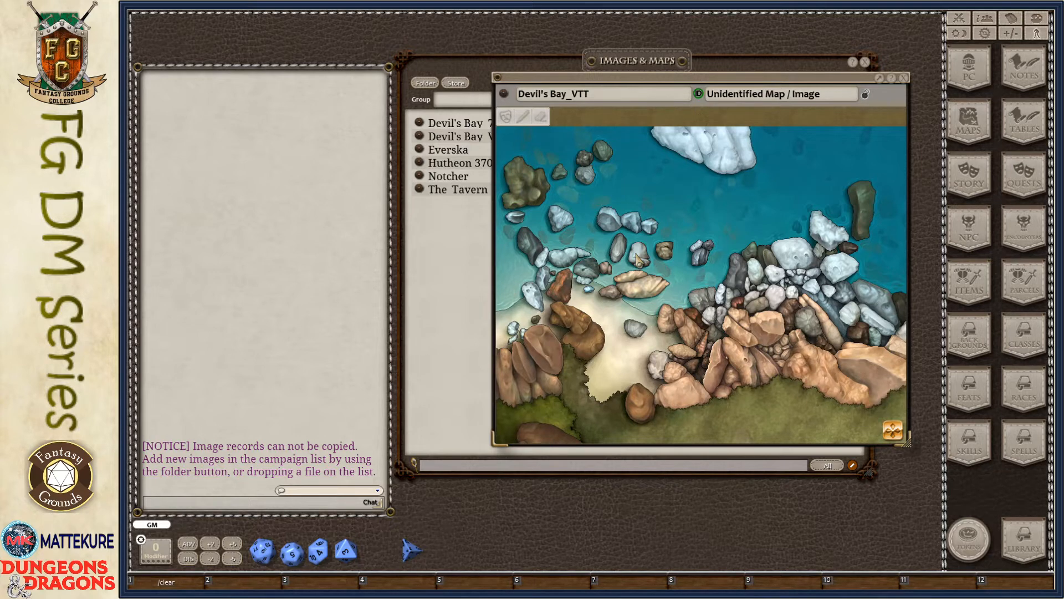
drag(618, 226, 777, 235)
click(421, 123)
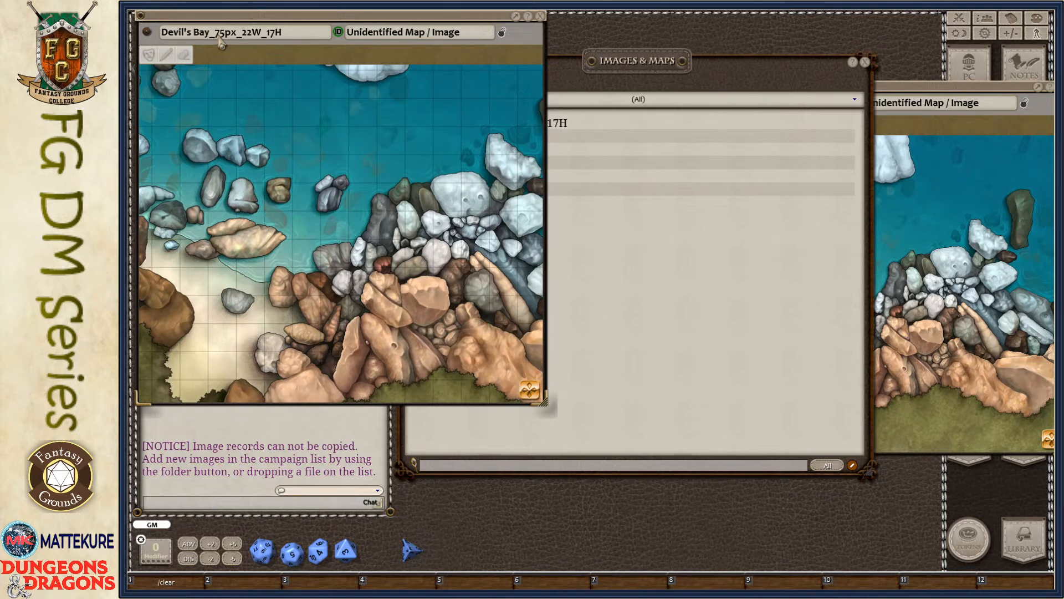
click(540, 16)
drag(967, 265, 772, 304)
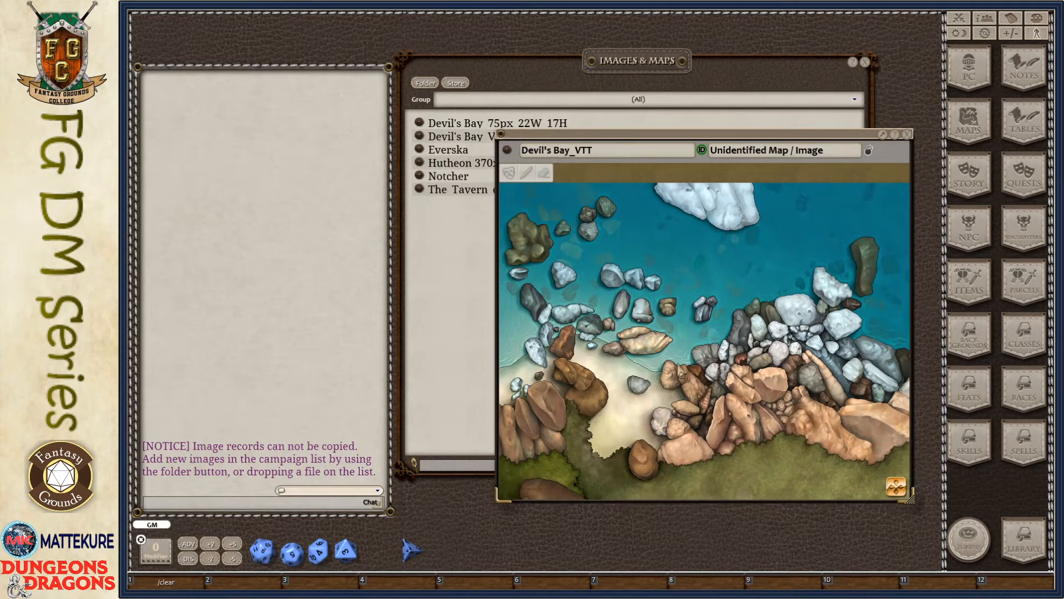
Set a square grid on the Devil's Bay_VTT map by drawing one small grid cell near the map's upper-left corner
right_click(646, 241)
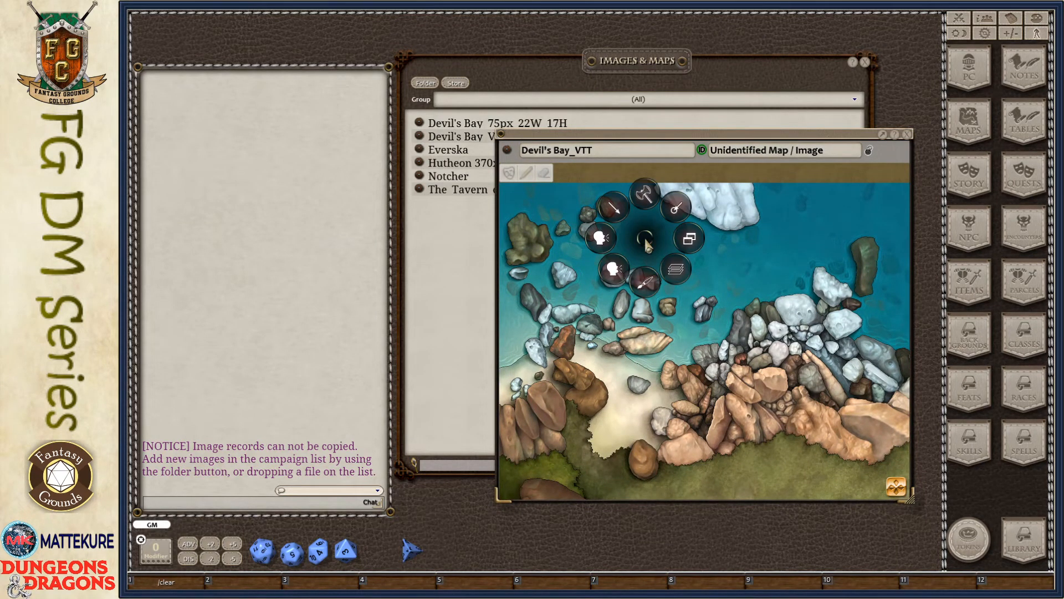
click(680, 272)
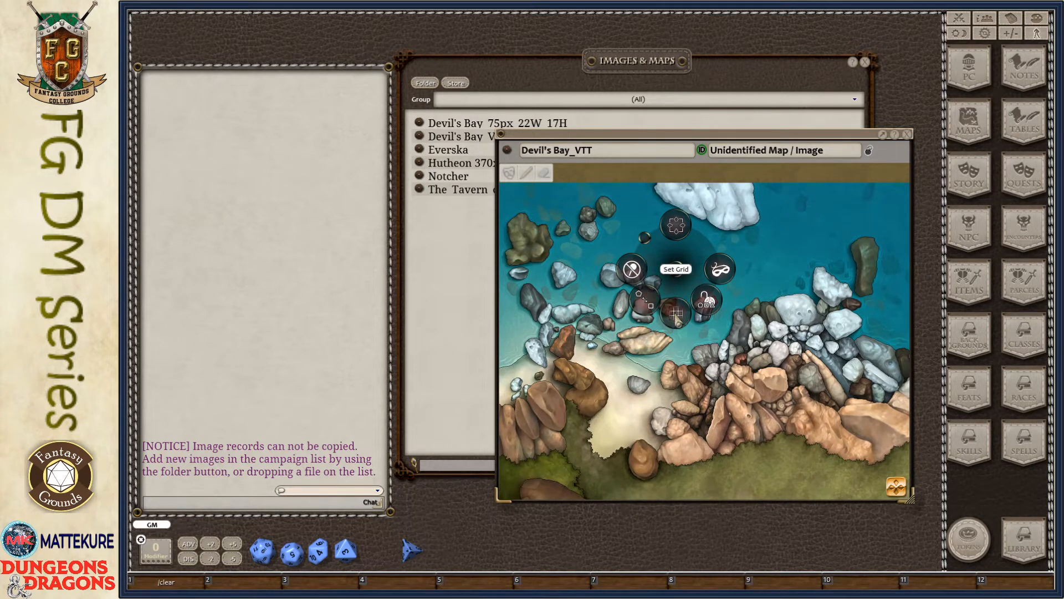
click(676, 315)
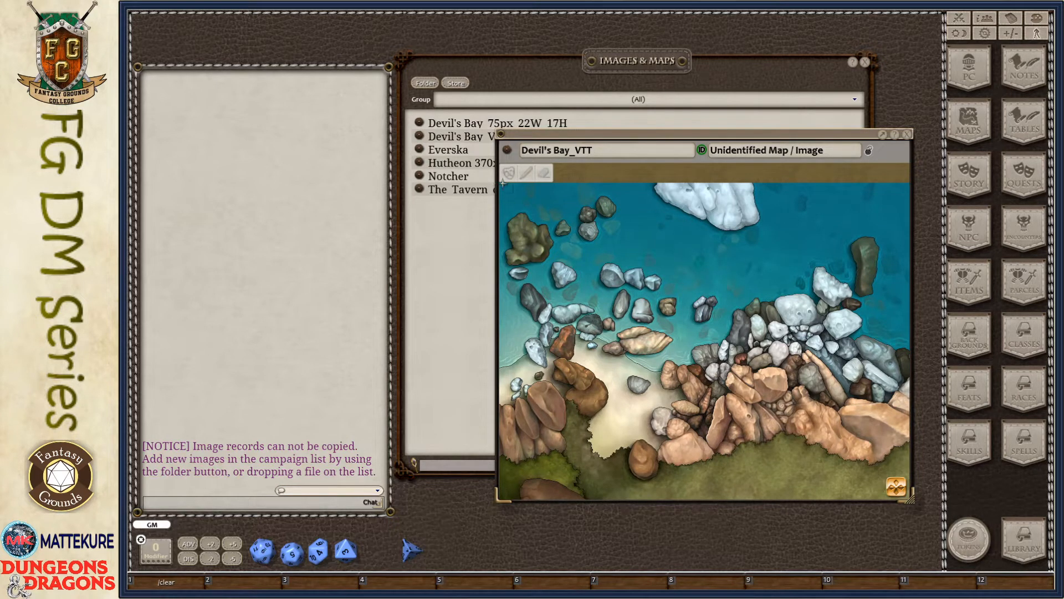
drag(514, 194, 522, 203)
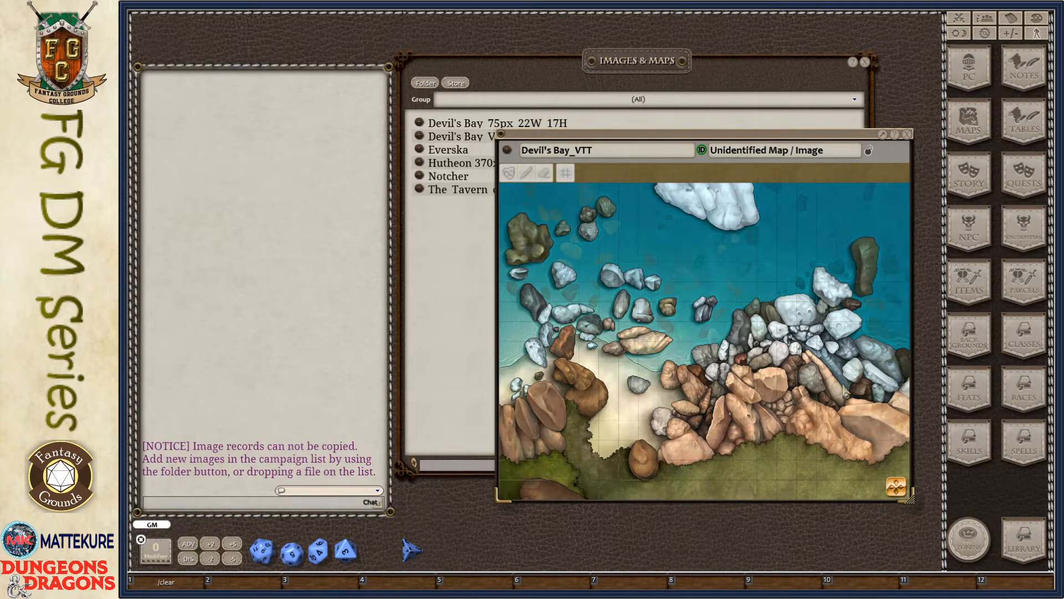
Examine the grid around the shoreline rocks at several zoom levels, and display the grid's position and size adjustment controls
click(607, 332)
scroll(624, 317, up, 5)
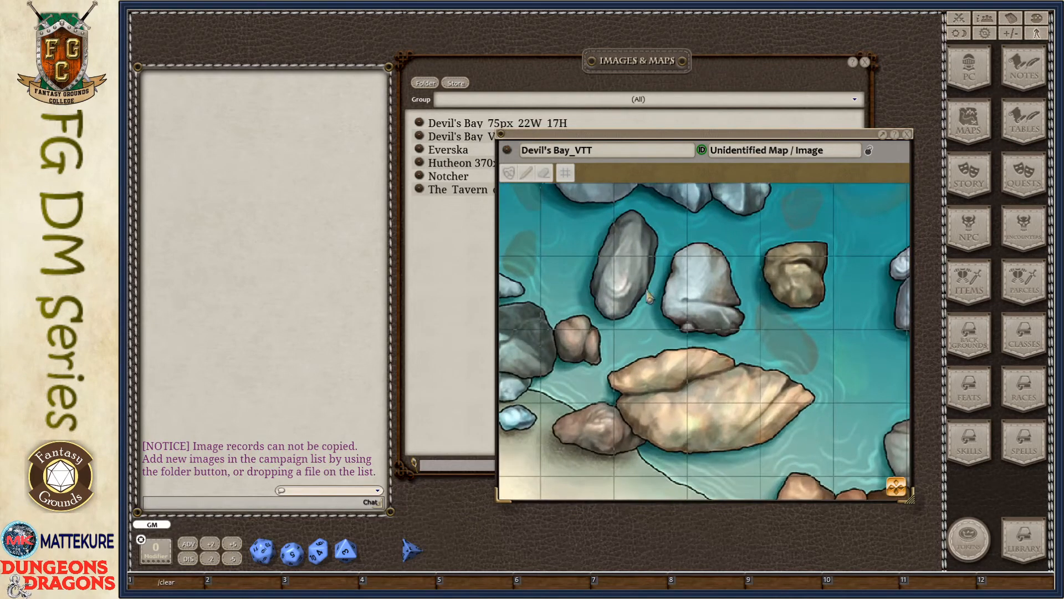
scroll(781, 293, down, 3)
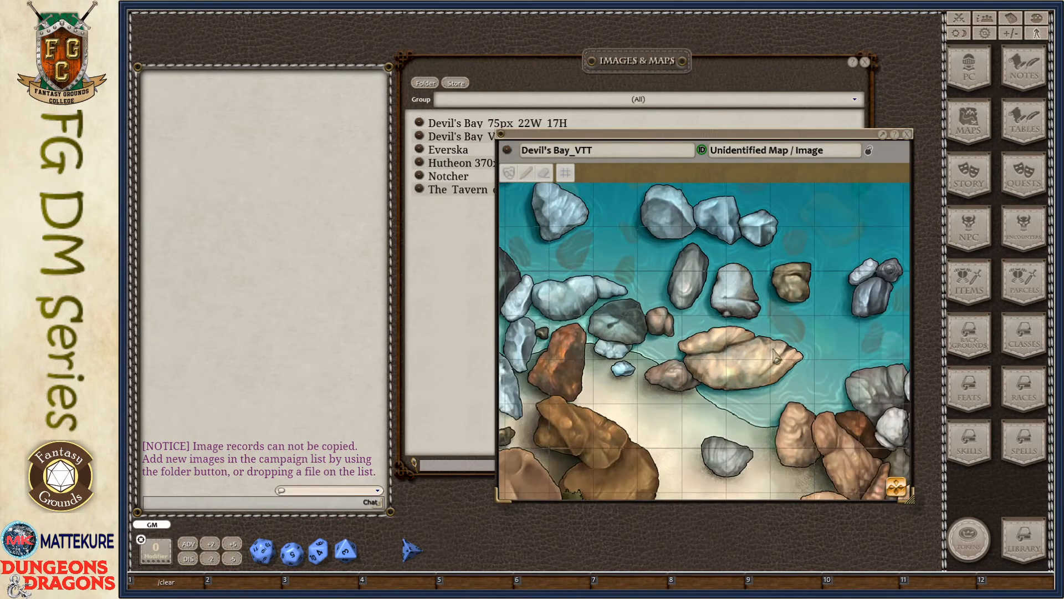
scroll(721, 324, down, 1)
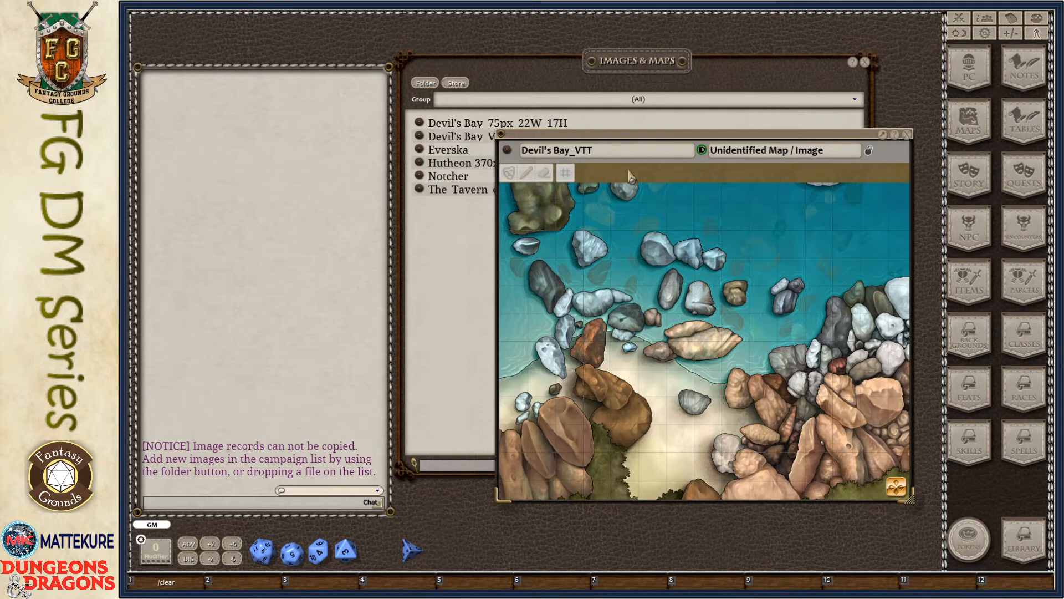
click(565, 175)
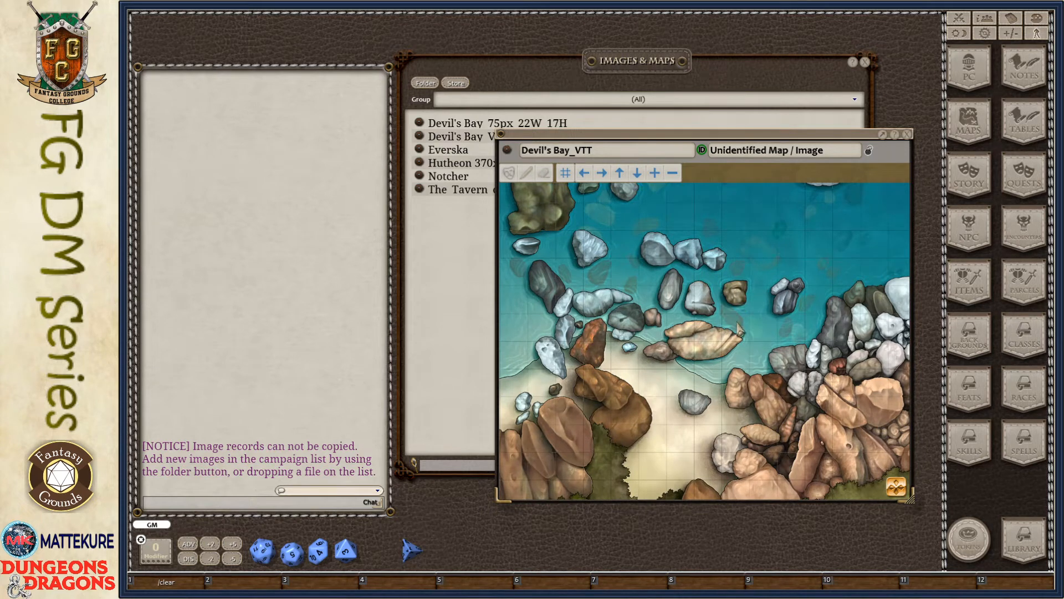
scroll(549, 243, down, 2)
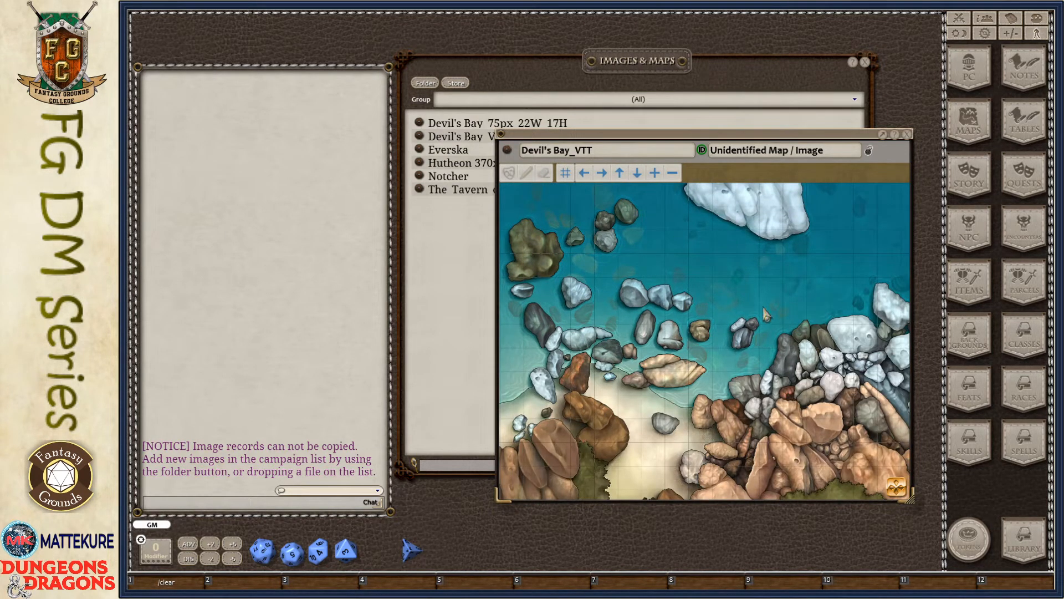
Close the Devil's Bay_VTT map and open the Devil's Bay 75px 22W 17H map
click(906, 134)
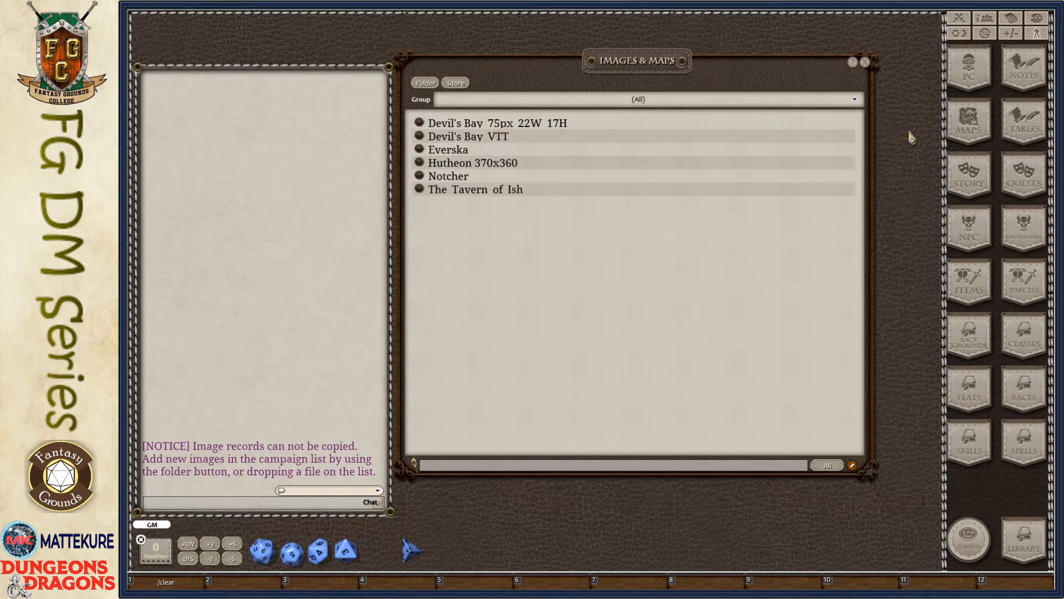
click(419, 123)
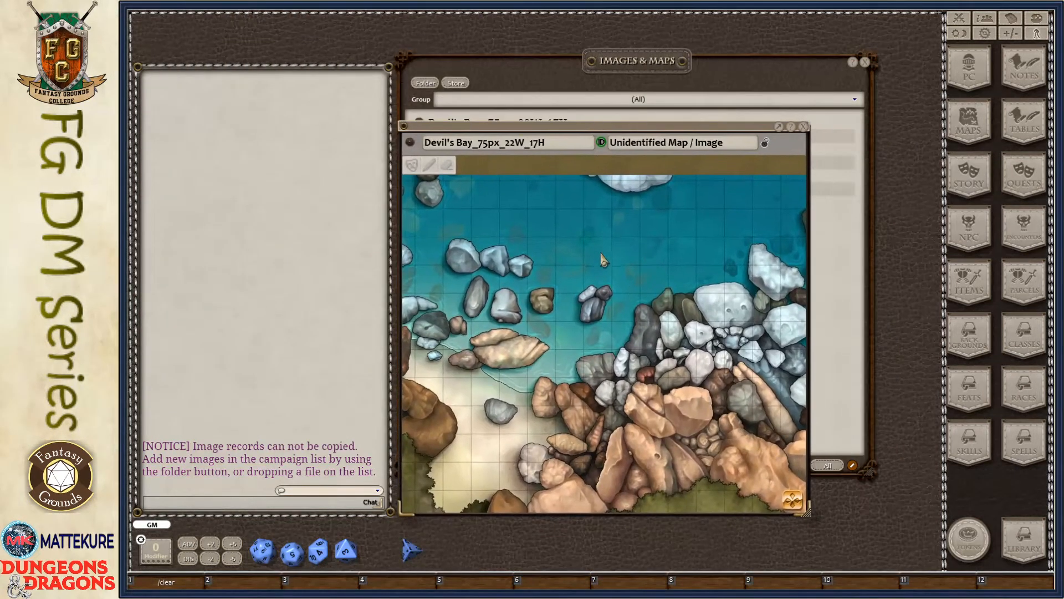
Set a grid on the Devil's Bay_75px_22W_17H map by drawing one cell over the open water near the upper middle
right_click(599, 252)
click(626, 281)
click(606, 271)
drag(583, 236, 614, 260)
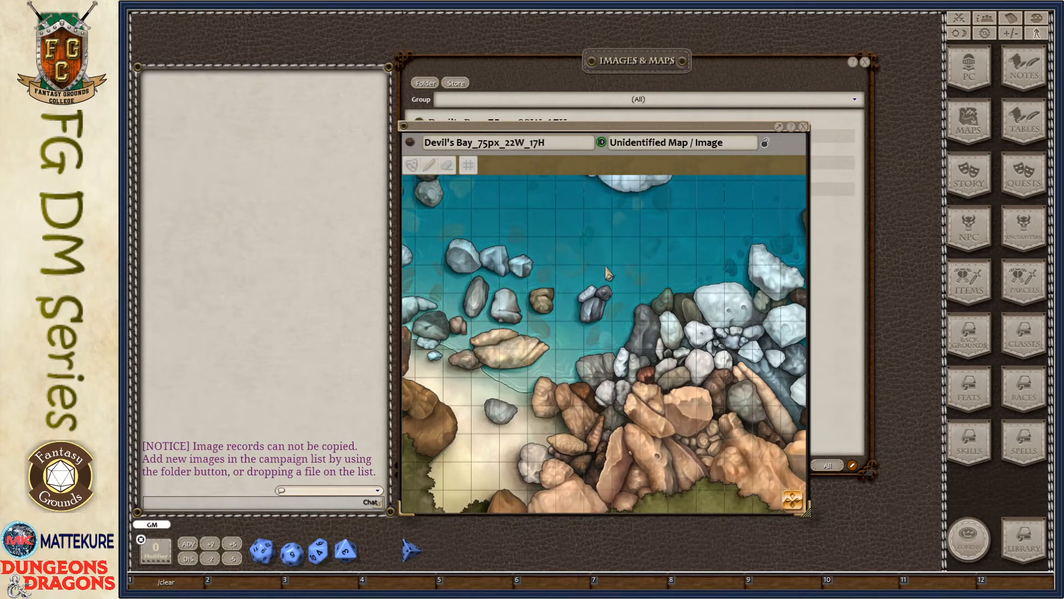
Display the grid adjustment controls, nudge the grid down twice, and shift it one step right and one step back left
scroll(607, 272, up, 10)
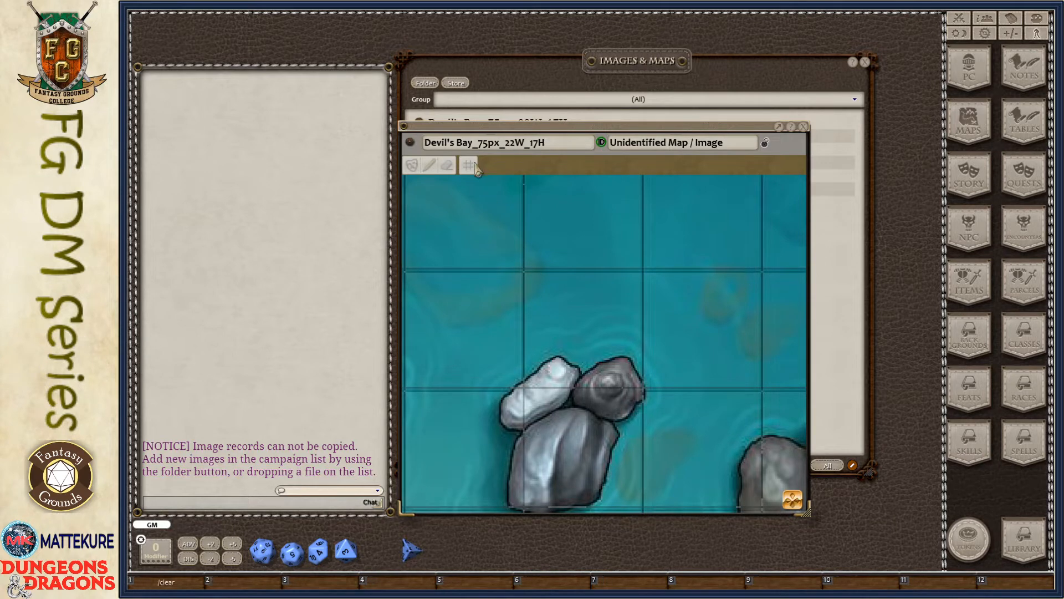
click(470, 166)
click(541, 167)
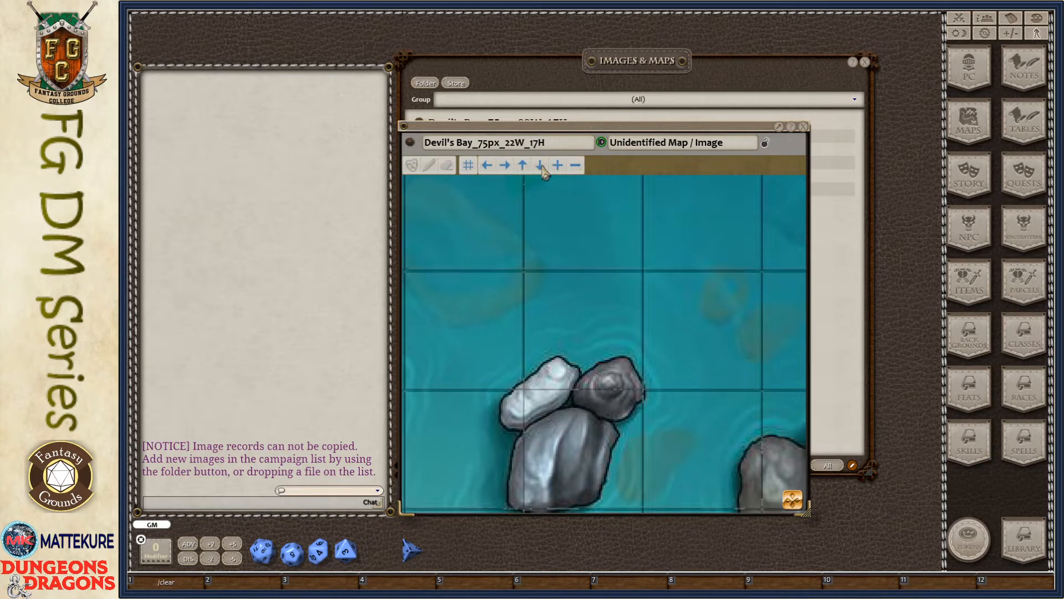
click(540, 168)
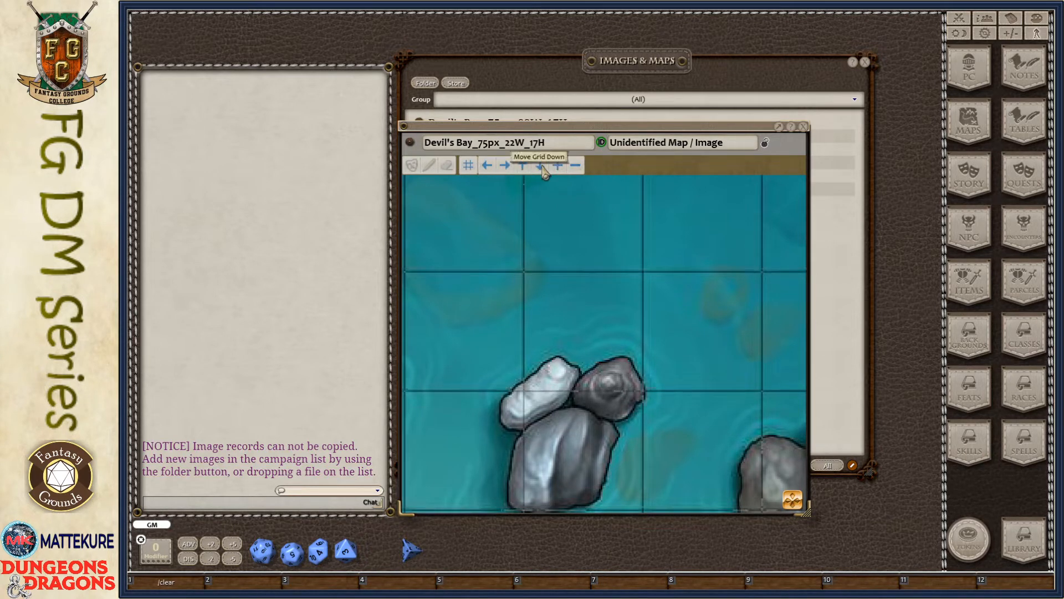
click(505, 168)
click(486, 166)
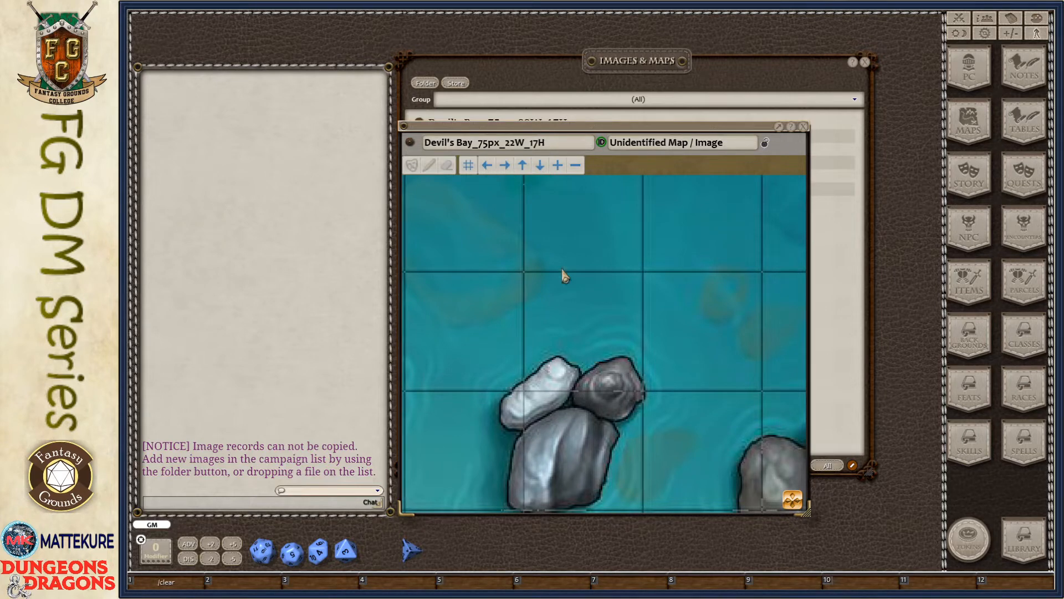
Make the grid one step larger and shift it left and up to realign it with the map's printed squares
scroll(527, 268, down, 3)
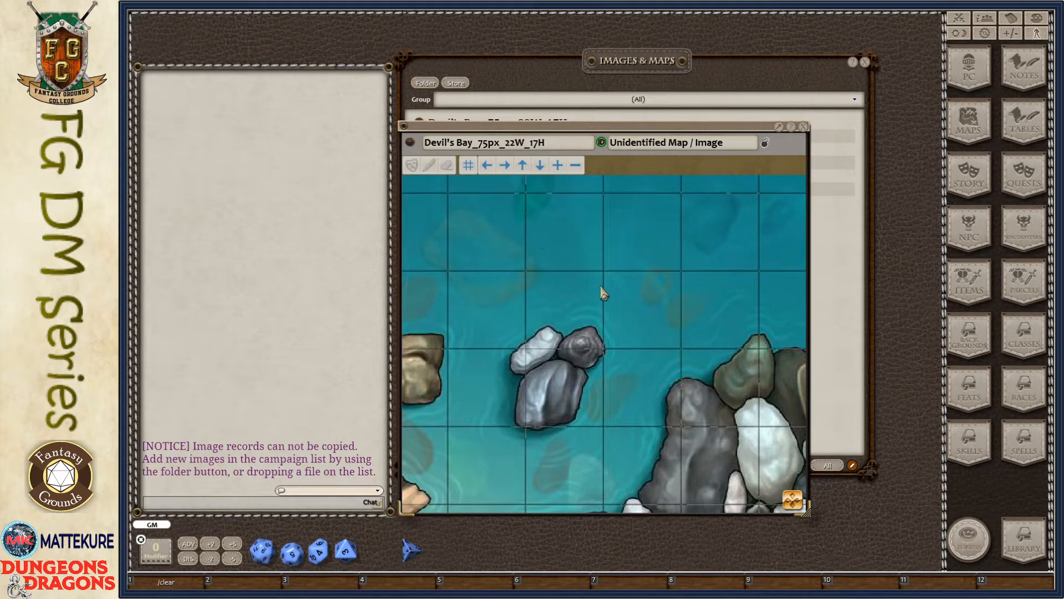
click(558, 166)
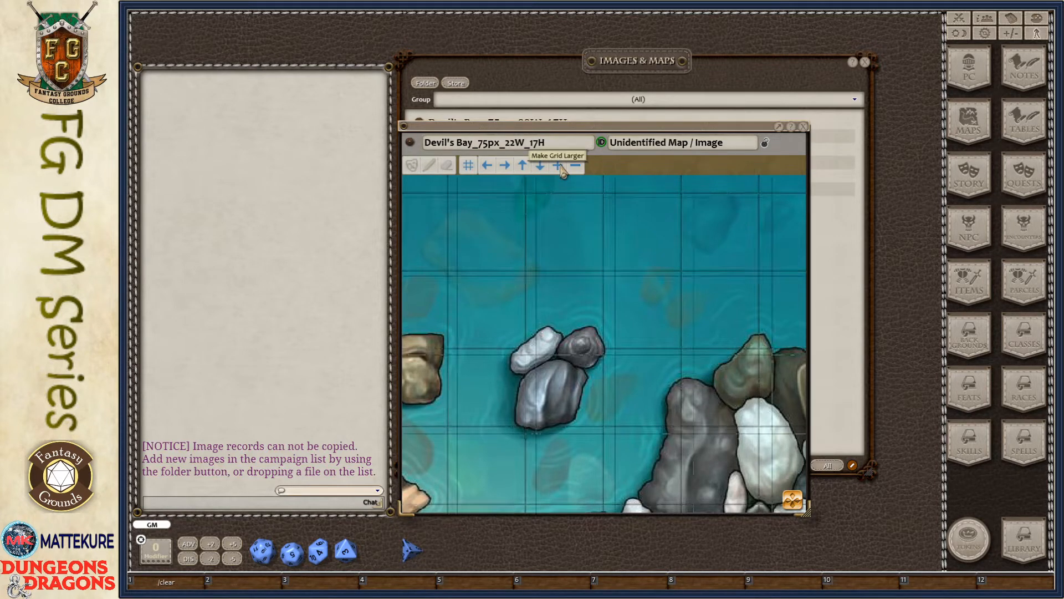
click(486, 169)
click(486, 169)
click(488, 169)
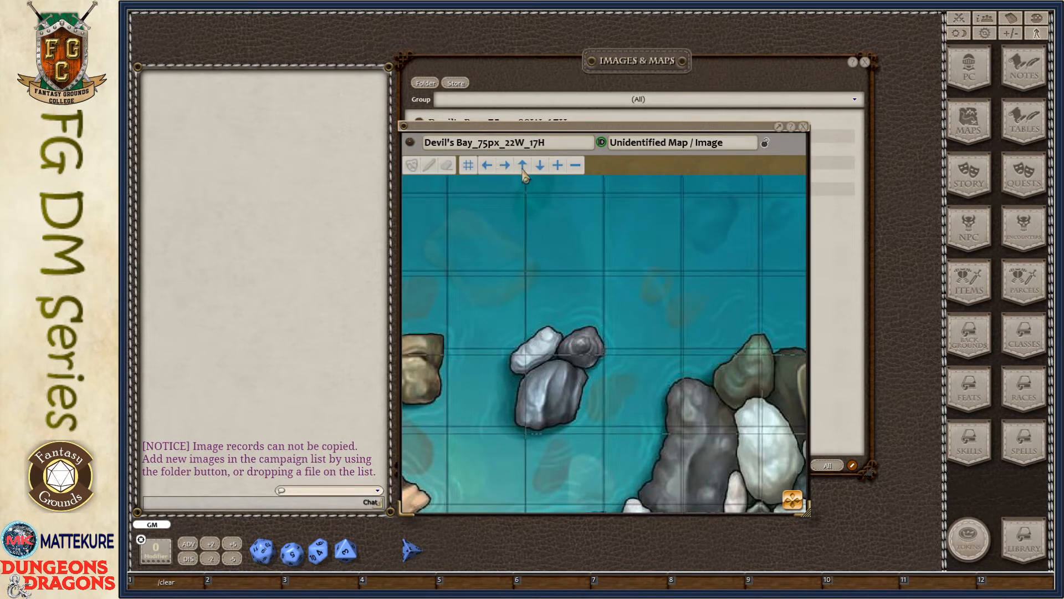
click(522, 168)
click(523, 169)
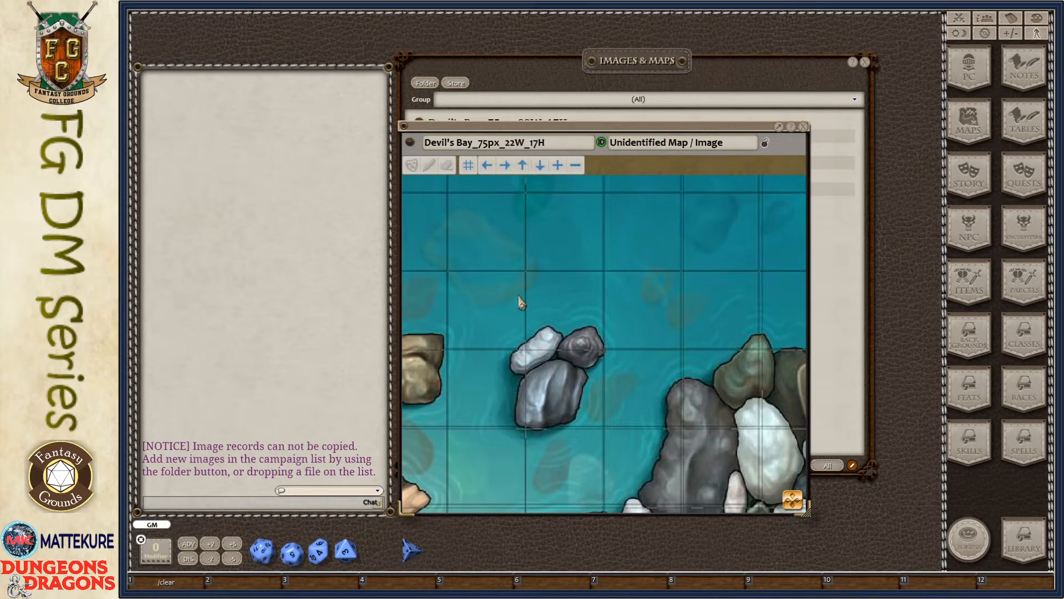
Check the grid alignment across the large rocks on the map's east side and close the Devil's Bay_75px_22W_17H map
scroll(771, 315, down, 1)
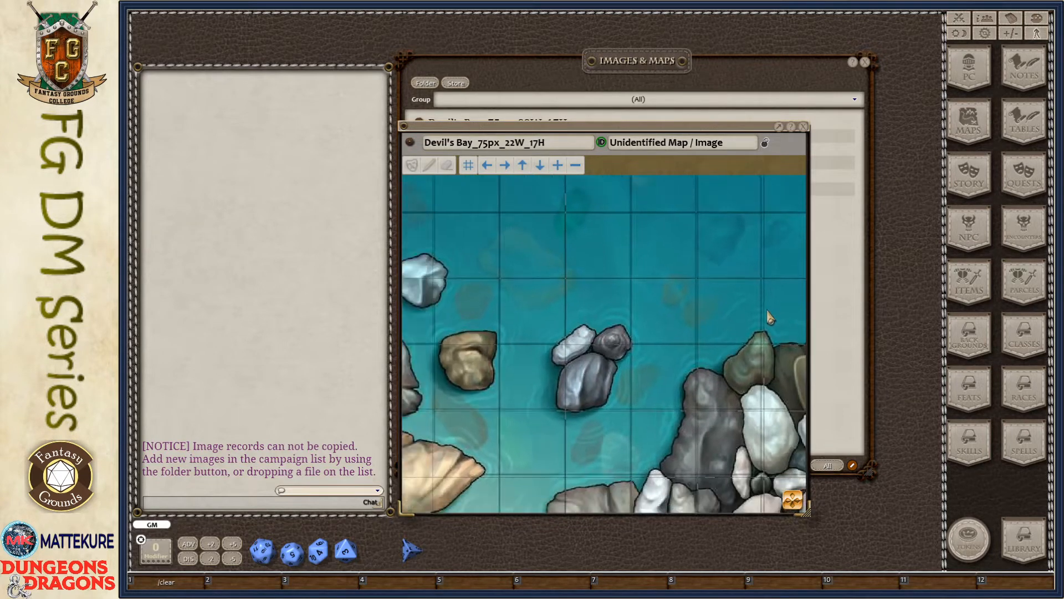
drag(767, 313, 434, 292)
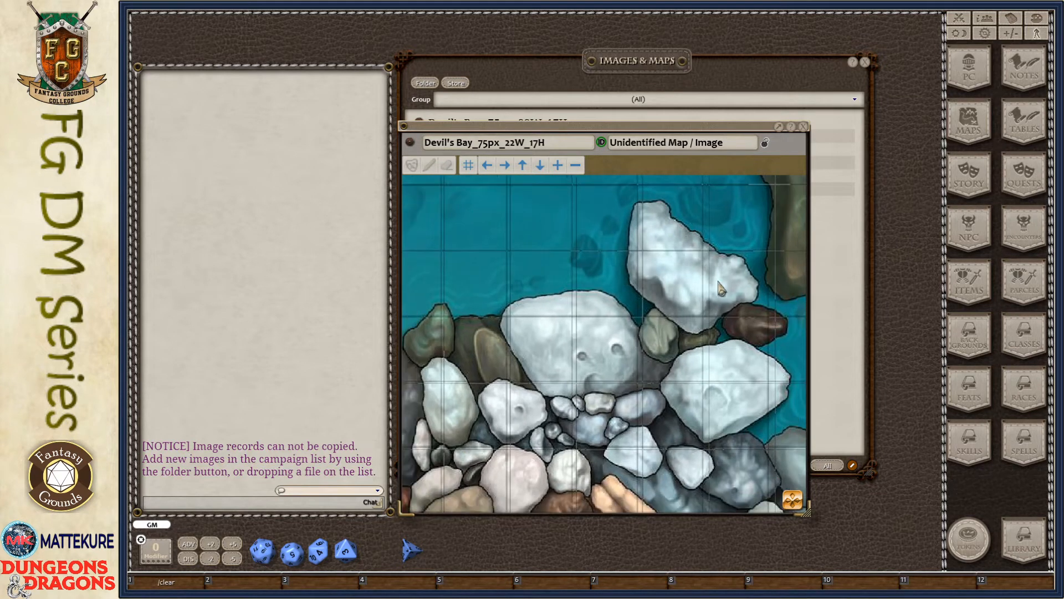
drag(726, 297, 675, 280)
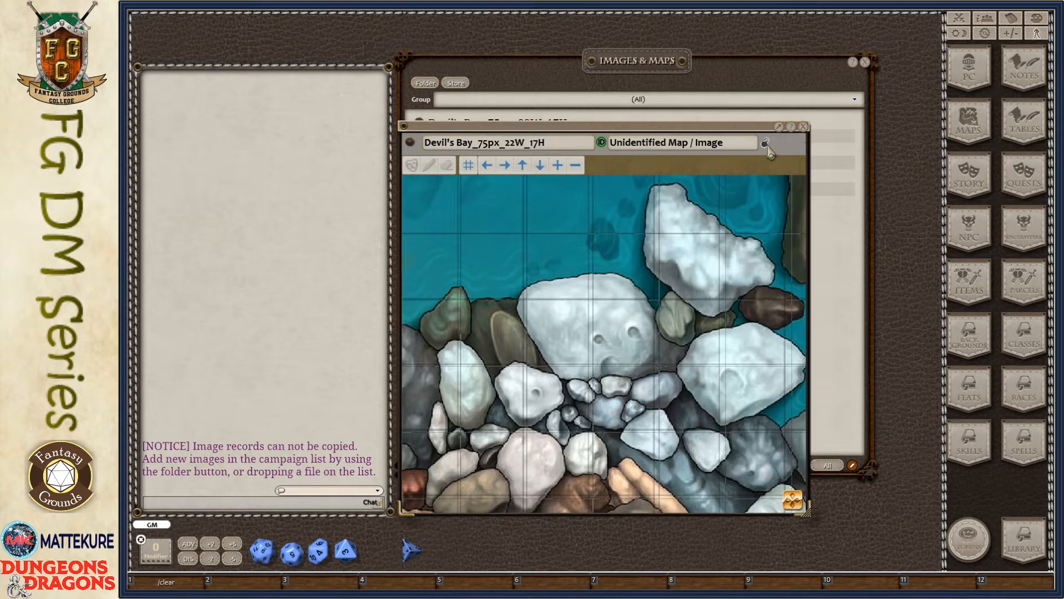
click(802, 127)
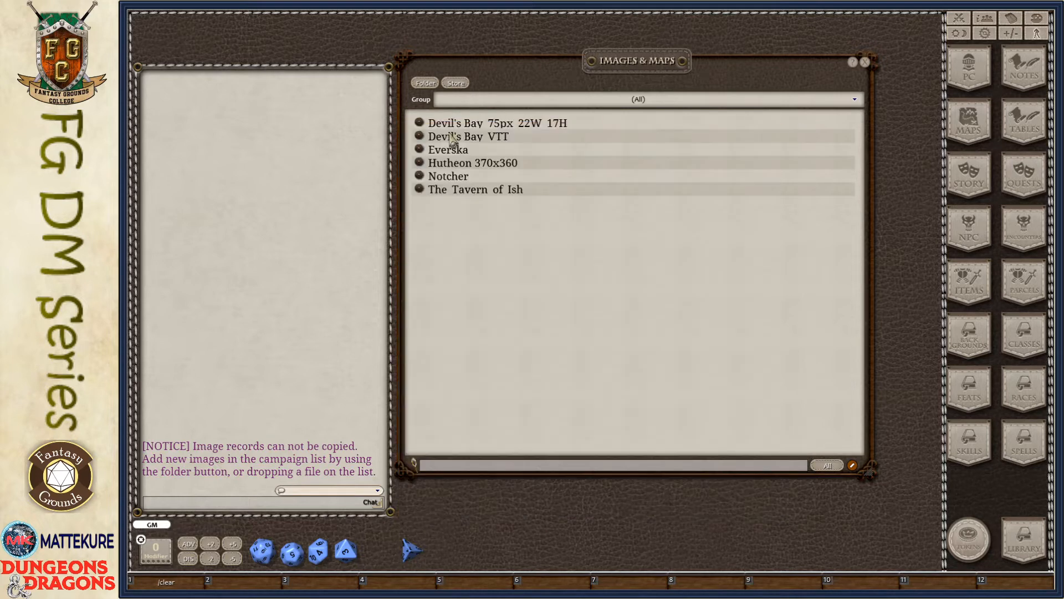
Open the Devil's Bay_VTT map, enlarge its window to show the whole bay, and view the map's radial menu options
click(420, 137)
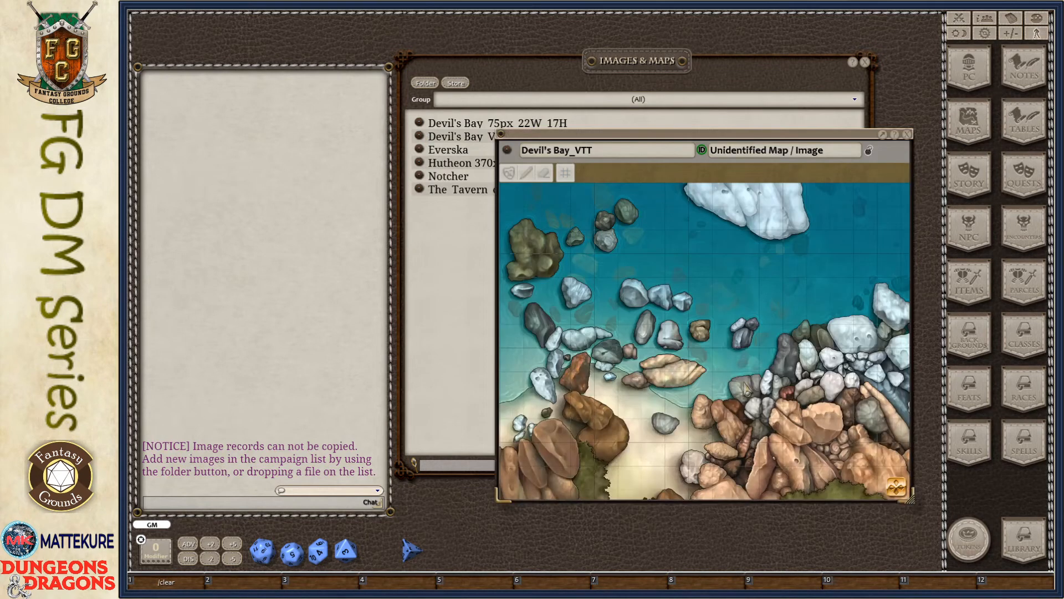
drag(744, 384, 502, 281)
drag(670, 395, 929, 529)
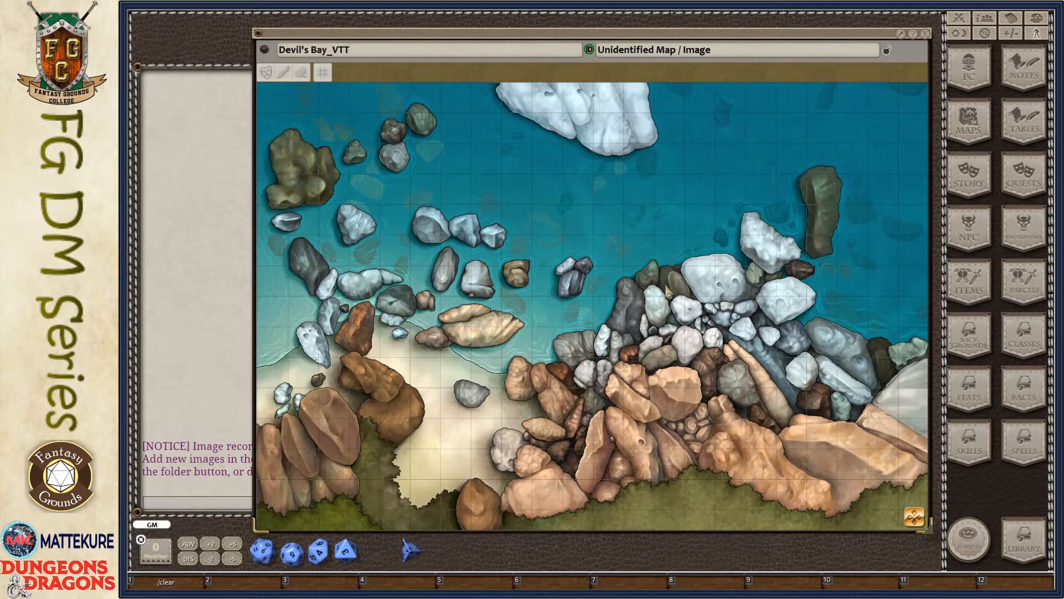
right_click(559, 229)
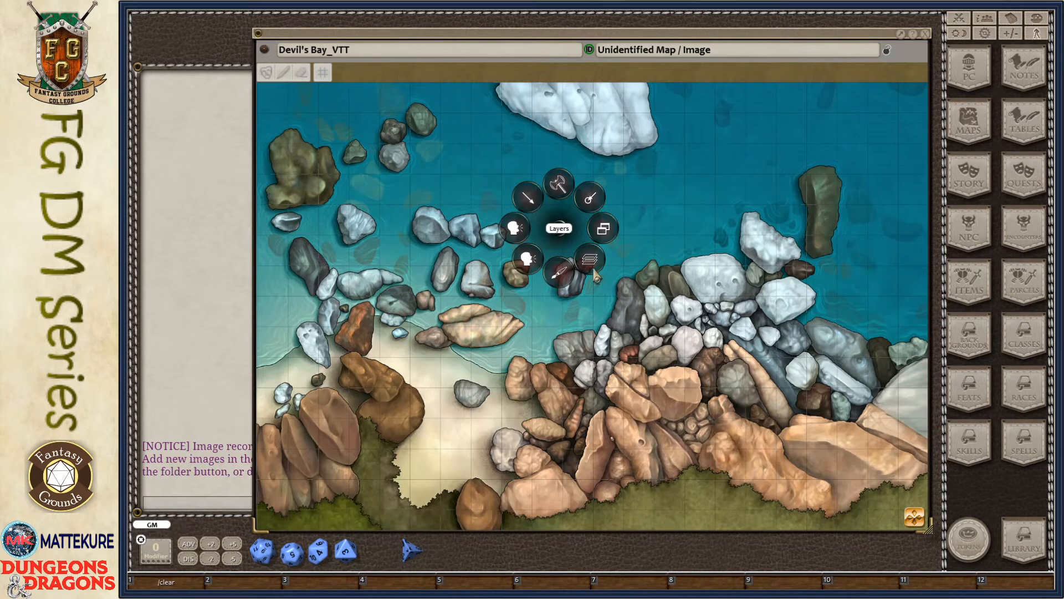
click(645, 173)
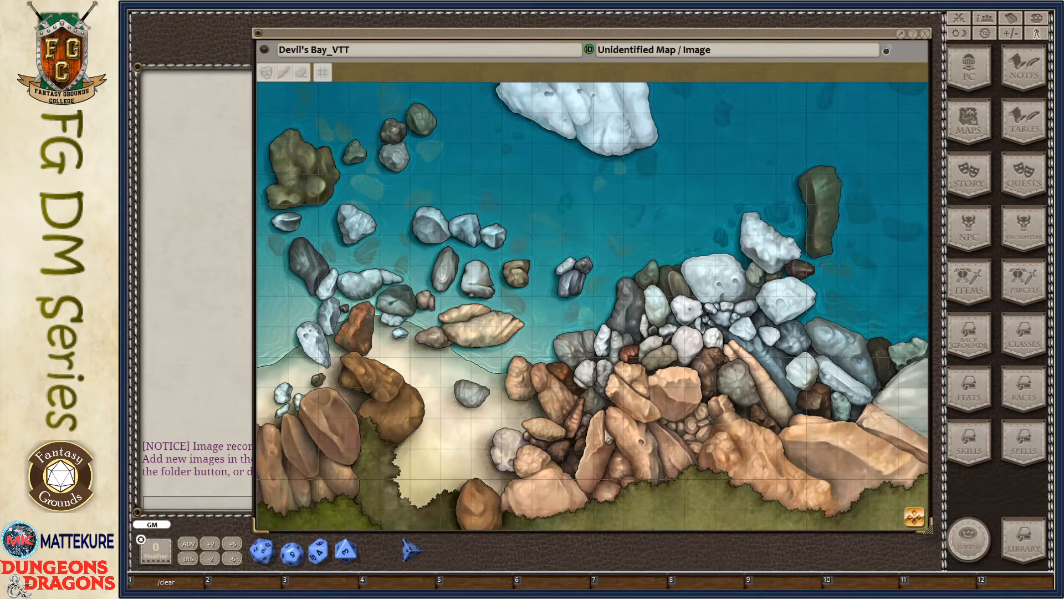
Mask the map and reveal a rectangle around the small mid-water rocks, an adjoining strip, and rounded areas over the rock pile
click(266, 77)
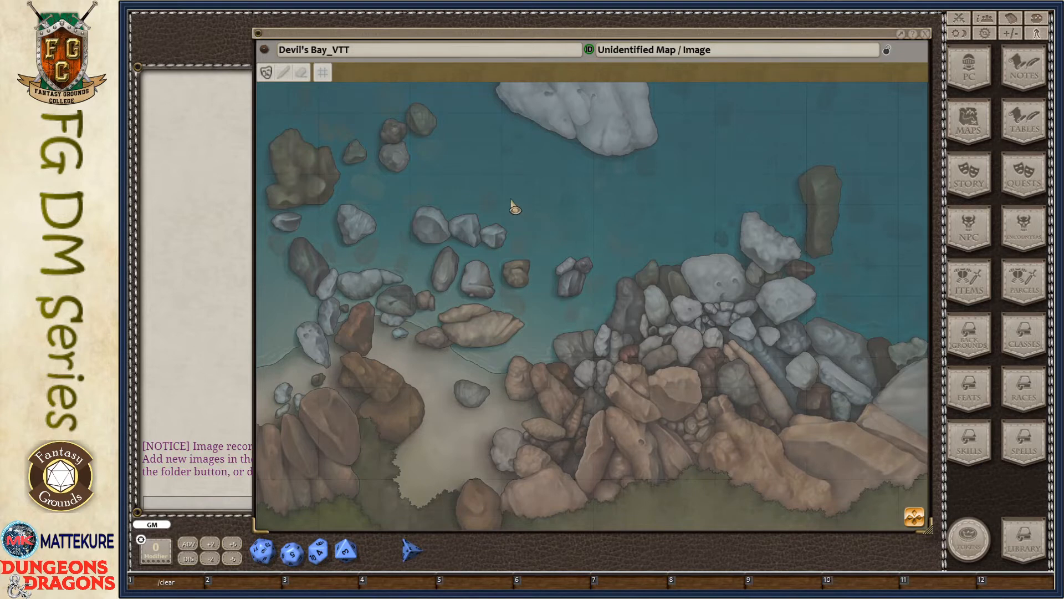
drag(511, 200, 609, 321)
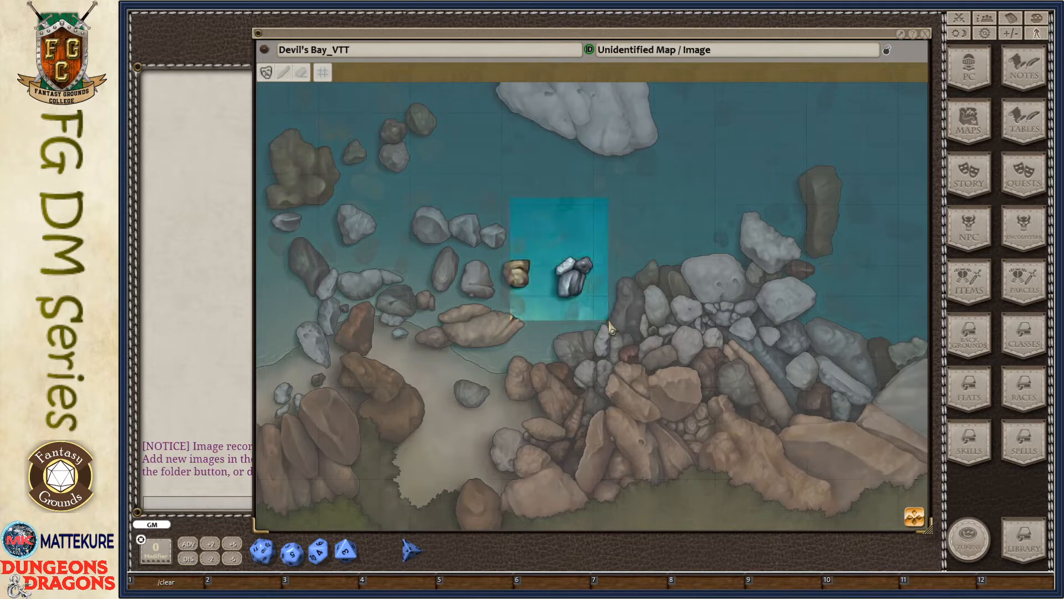
drag(568, 220, 694, 258)
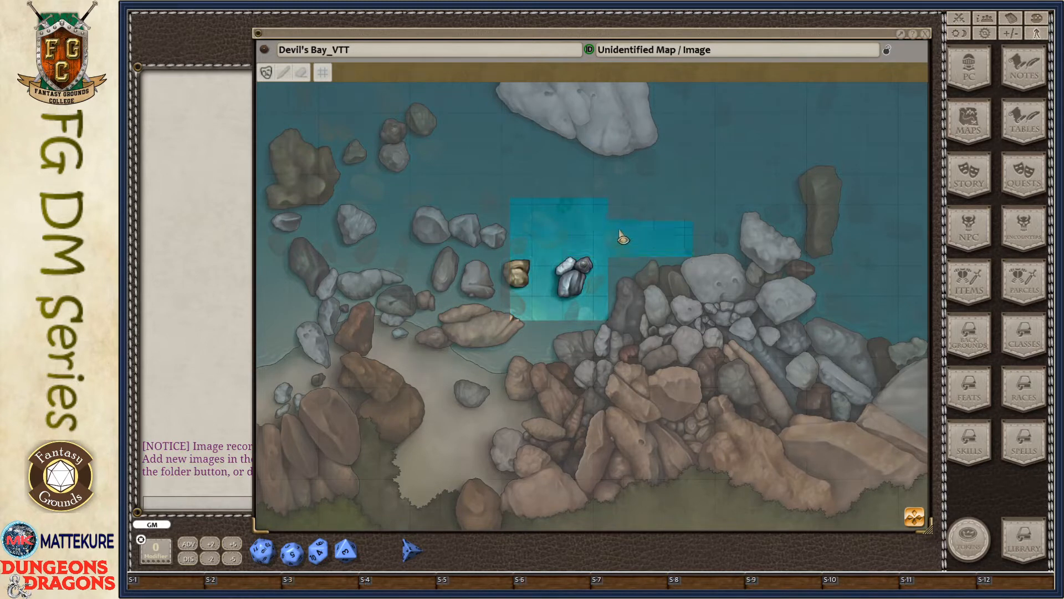
mouse_move(617, 230)
mouse_down()
mouse_move(687, 192)
mouse_move(720, 219)
mouse_move(765, 220)
mouse_move(845, 252)
mouse_move(659, 378)
mouse_move(569, 335)
mouse_move(640, 332)
mouse_move(617, 338)
mouse_up()
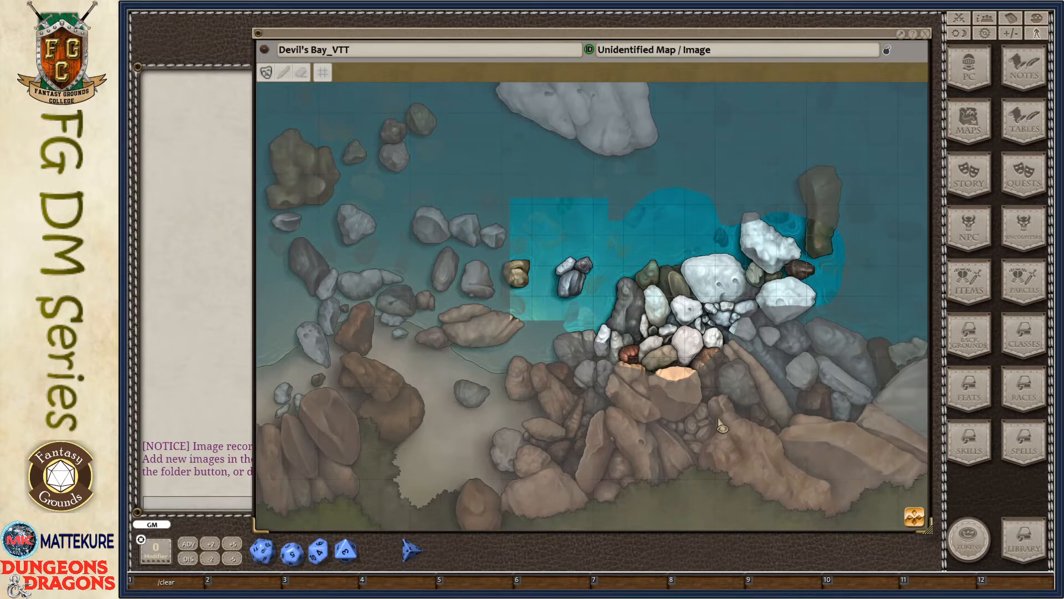
Hide the revealed rectangle around the small mid-water rocks again, along with a horizontal strip across the revealed rock pile
key(ctrl)
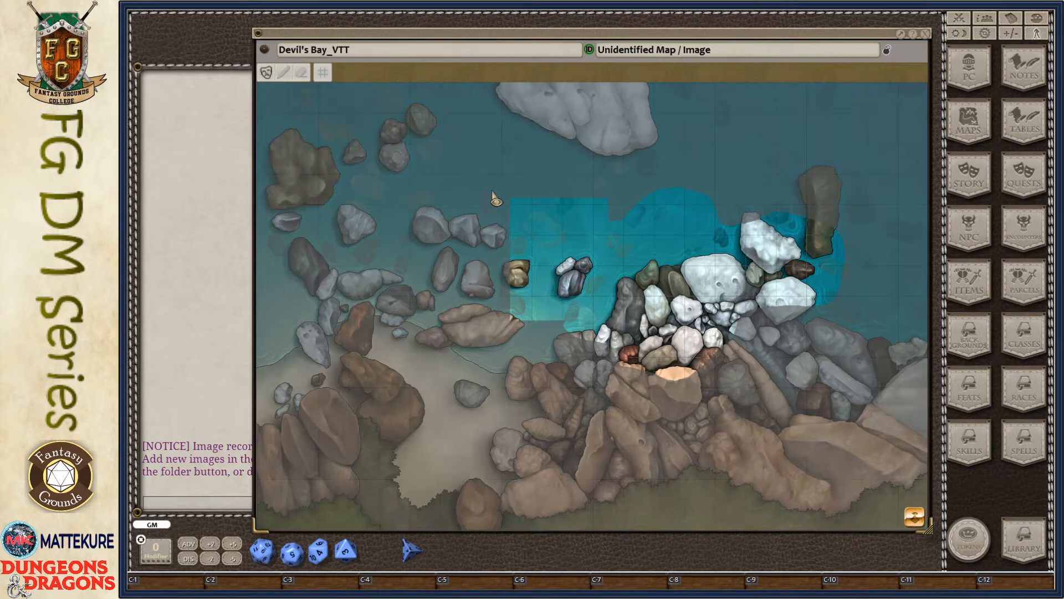
drag(492, 190, 622, 348)
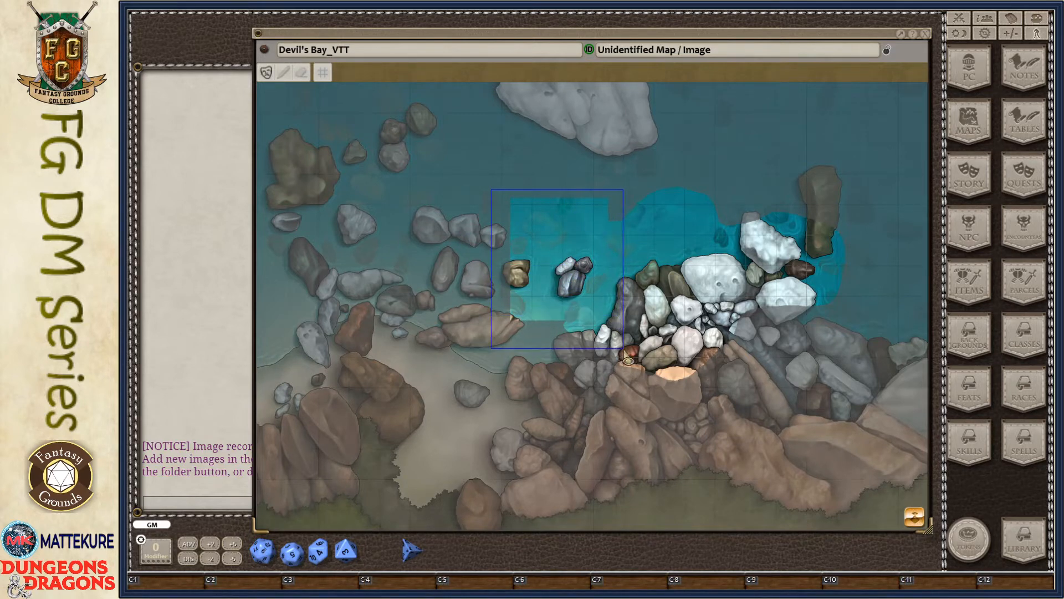
ctrl+click(661, 485)
drag(578, 251, 871, 283)
ctrl+click(870, 303)
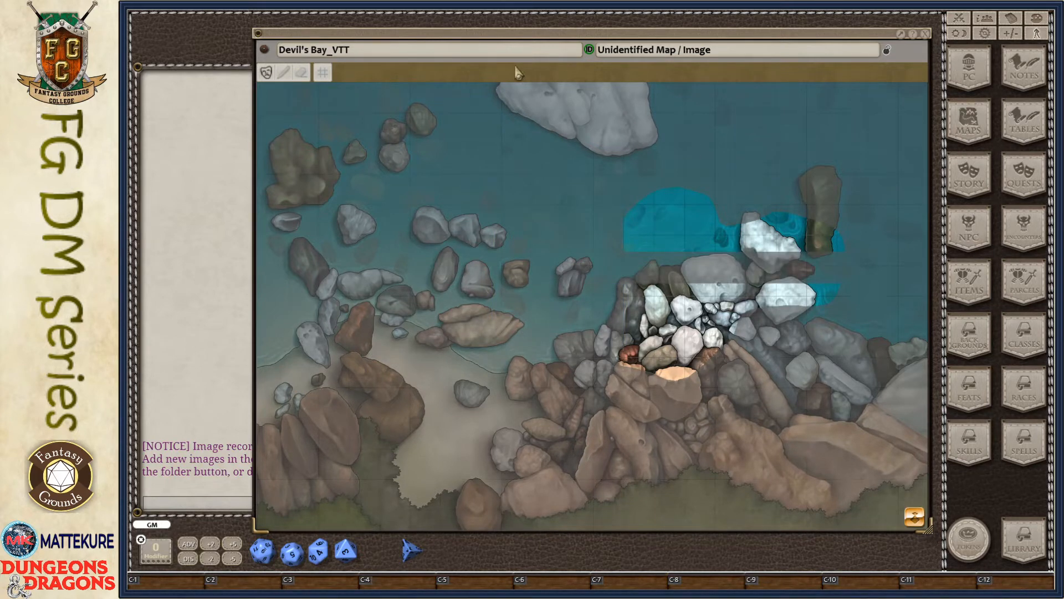
Turn off mask editing to reposition the map, and turn it back on to reveal a large rectangle over the central water
click(268, 73)
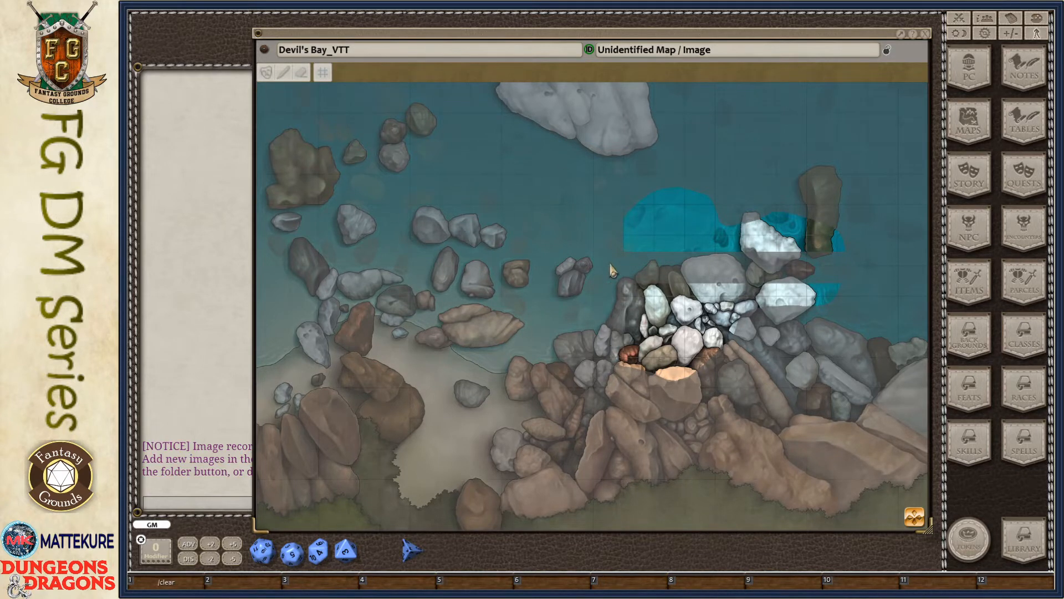
mouse_move(597, 269)
mouse_down()
mouse_move(546, 269)
mouse_move(593, 254)
mouse_up()
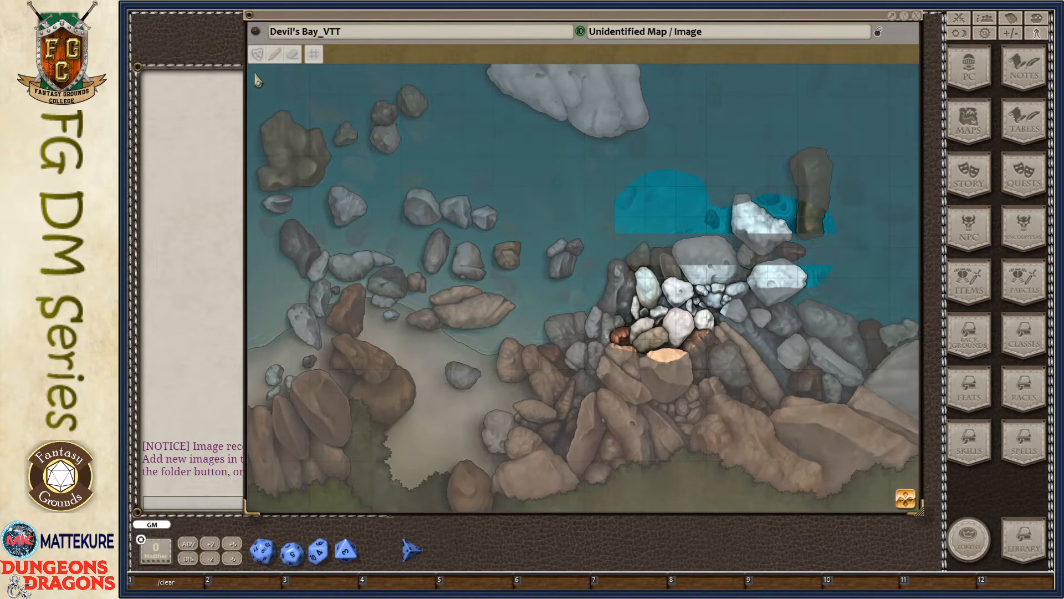
click(258, 54)
drag(435, 128, 691, 324)
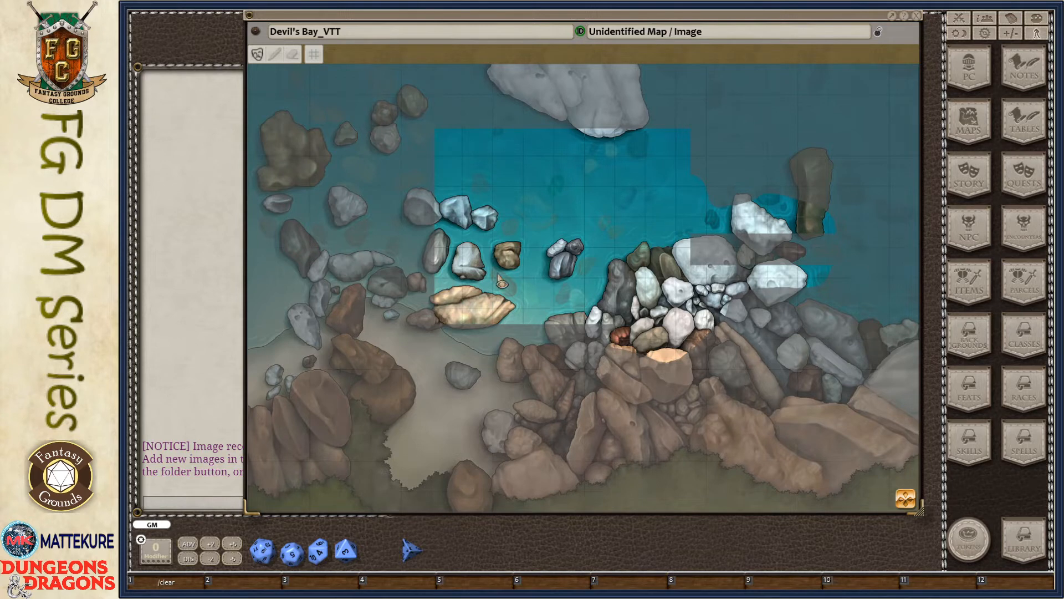
Remove the mask from the Devil's Bay_VTT map using its layer options
right_click(538, 270)
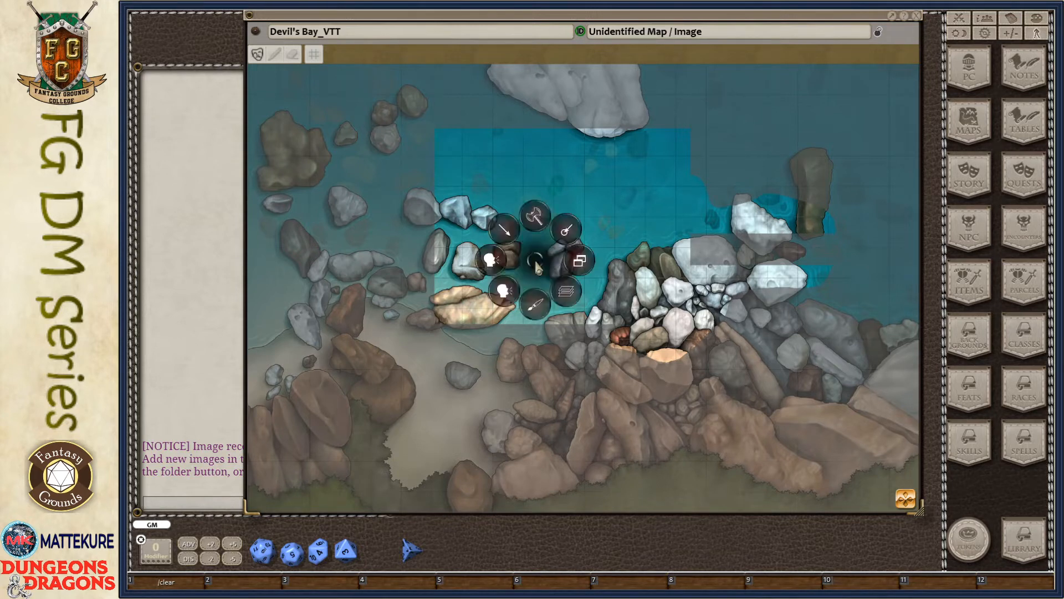
click(566, 291)
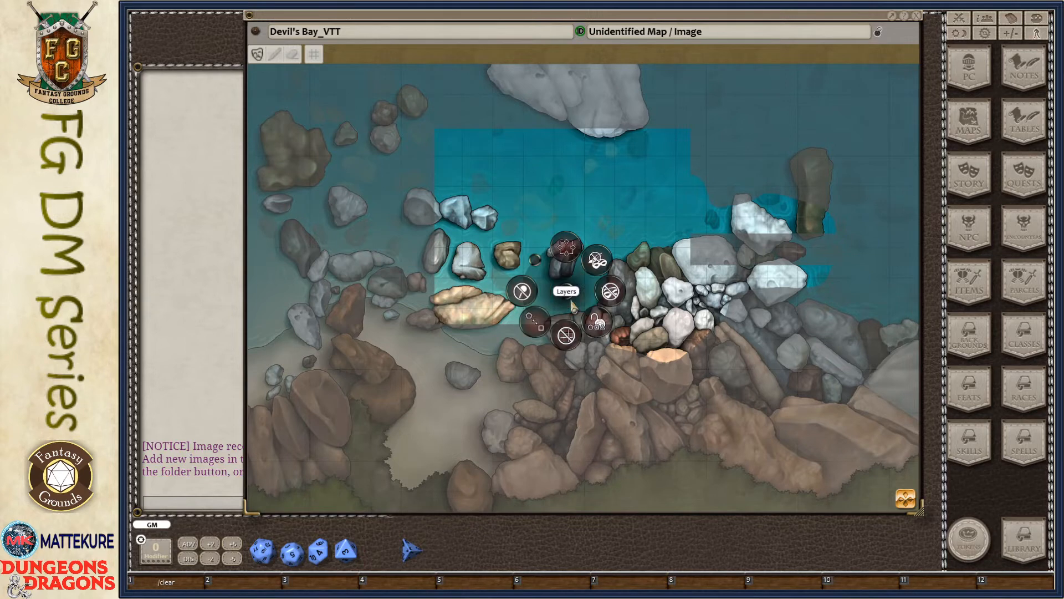
click(613, 296)
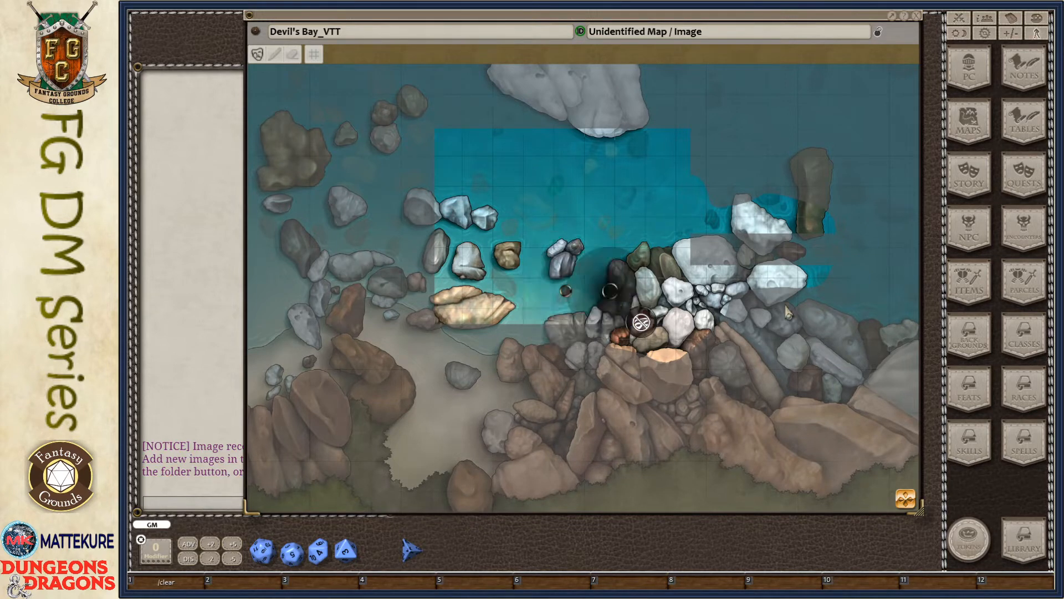
click(647, 327)
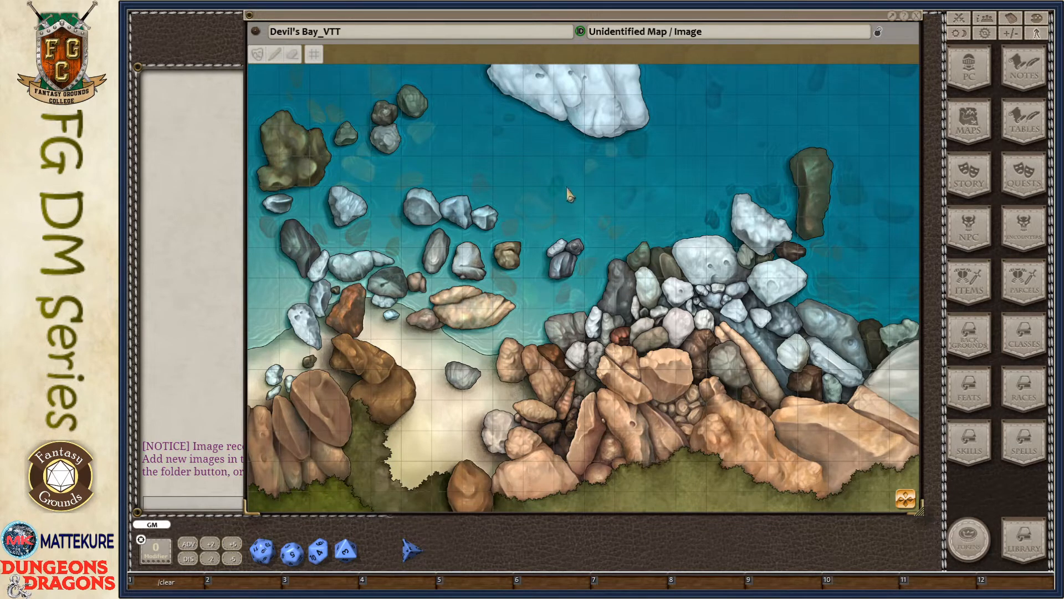
Preload the Devil's Bay_VTT image for the players using the map's sharing options
right_click(602, 240)
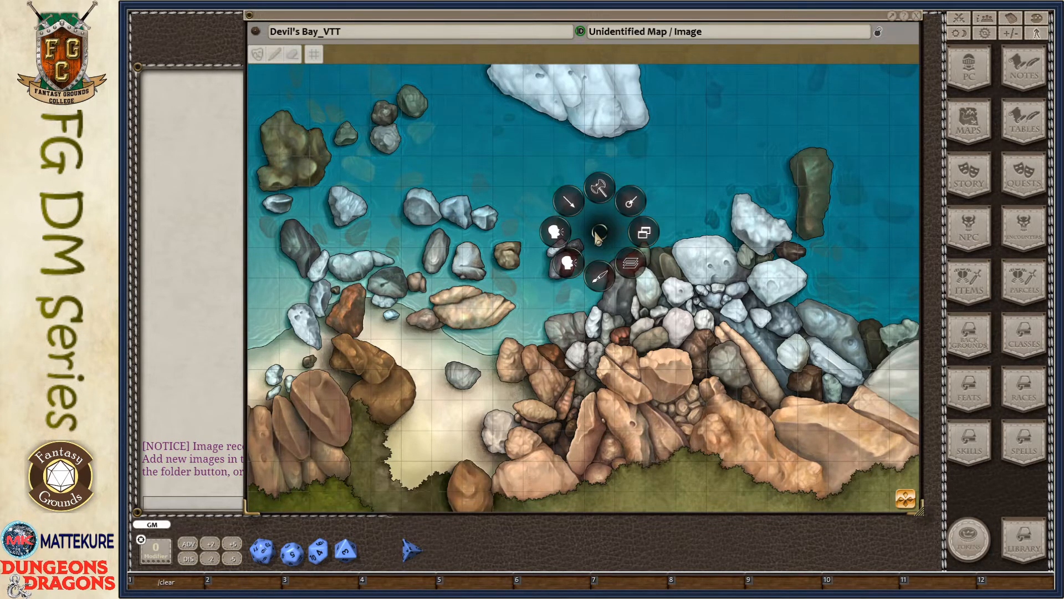
click(559, 236)
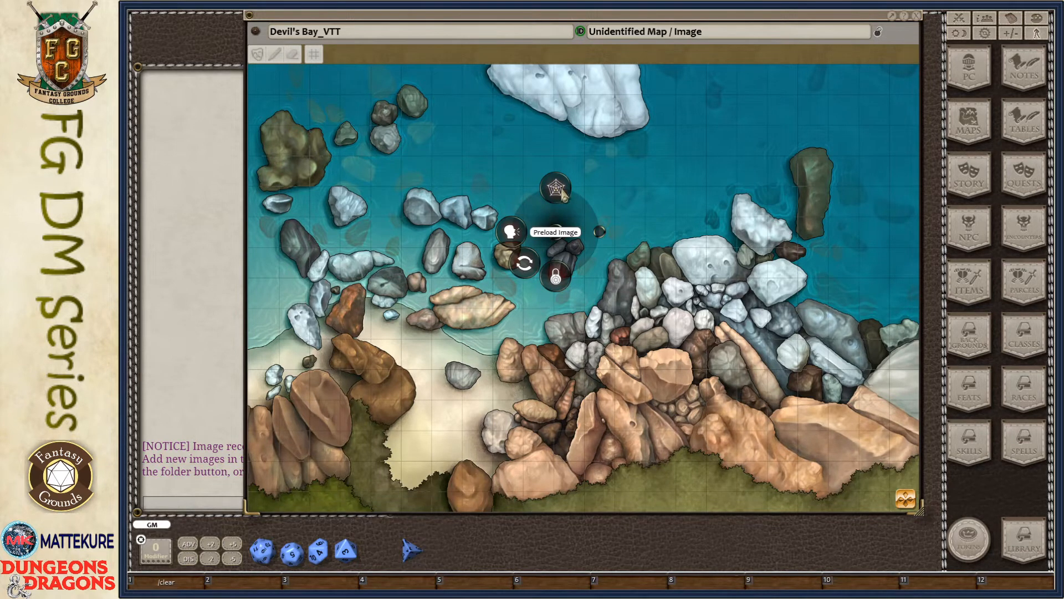
click(563, 194)
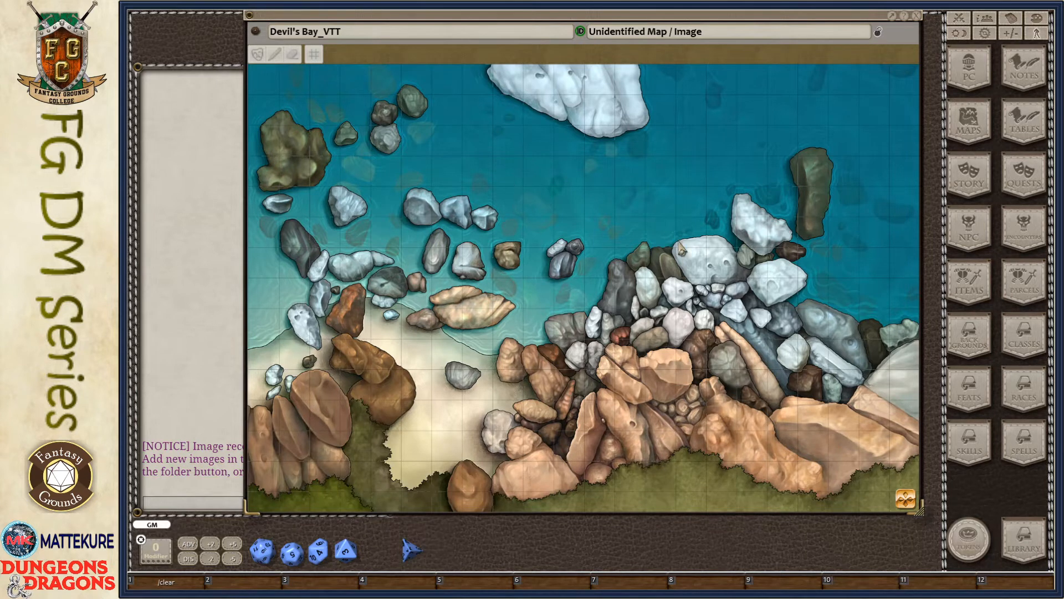
Mask the Devil's Bay_VTT map again, toggle its identified state off and on, and leave mask editing
click(258, 55)
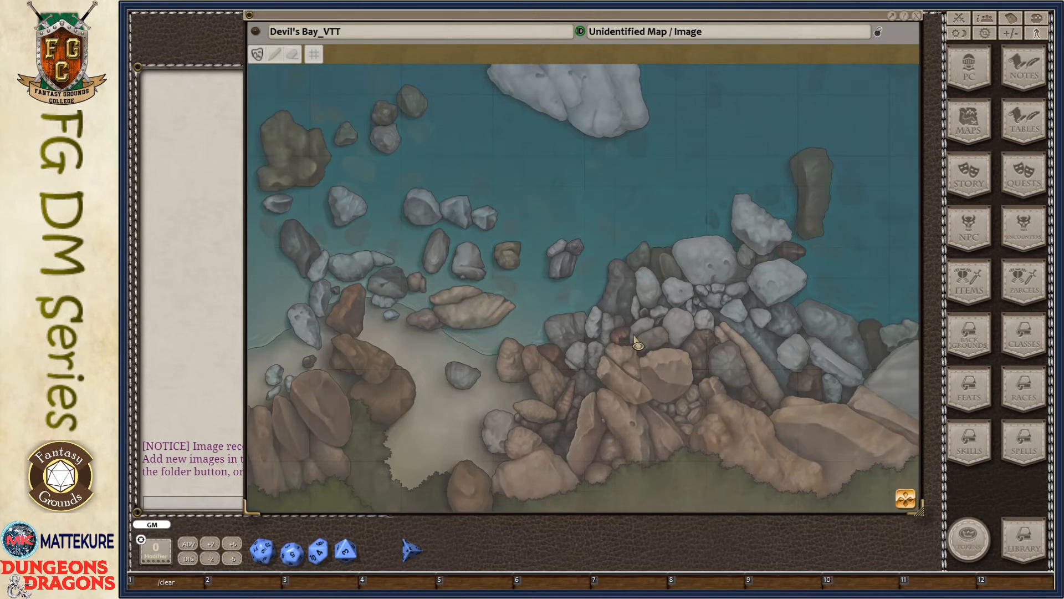
click(581, 31)
click(581, 32)
click(257, 53)
Remove the mask from the whole map using its layer options
right_click(517, 245)
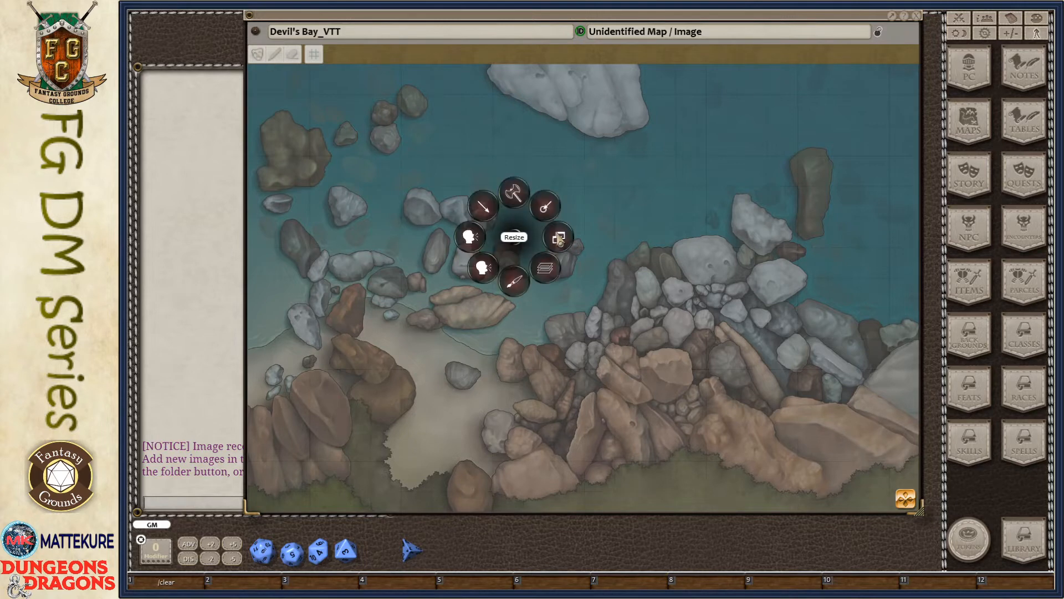
click(557, 285)
click(597, 277)
click(597, 312)
Examine the map's layer options and its sharing options
right_click(555, 277)
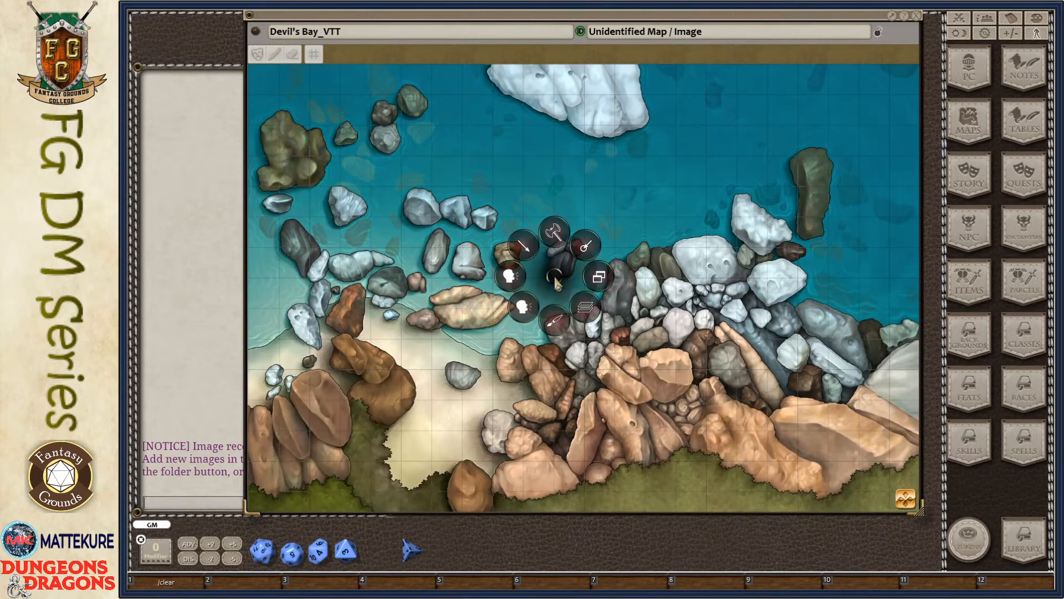
click(586, 311)
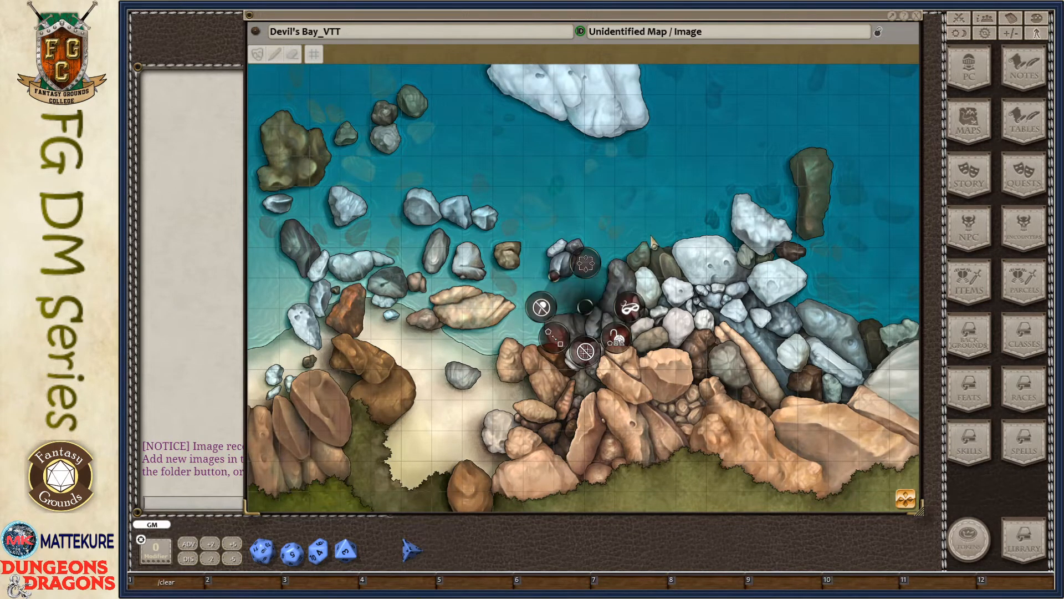
right_click(571, 235)
click(521, 236)
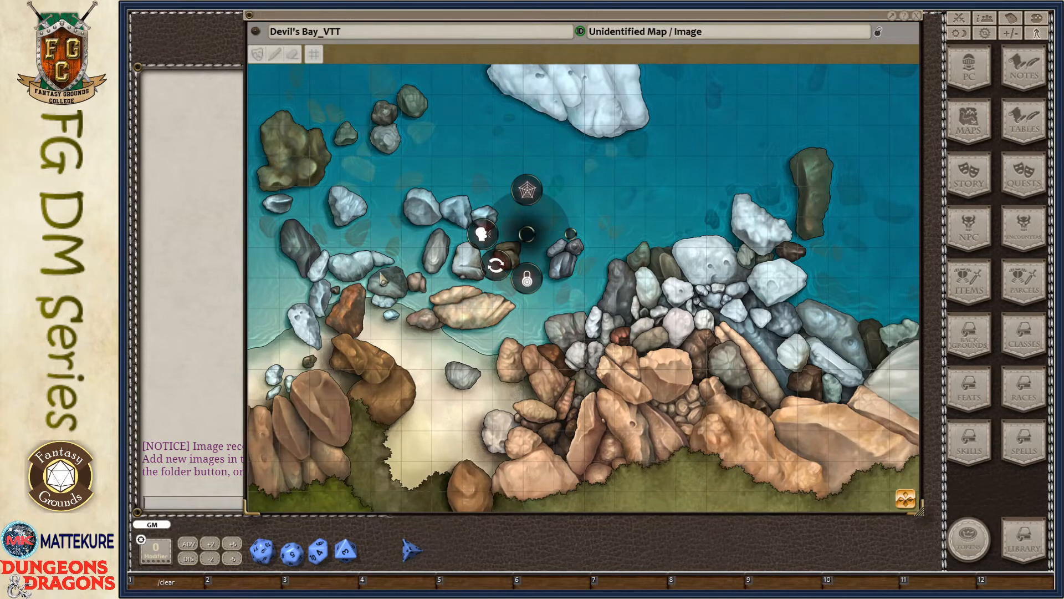
Try to lock the client view to the zoomed-in rocks near the sandy shore
scroll(388, 280, up, 5)
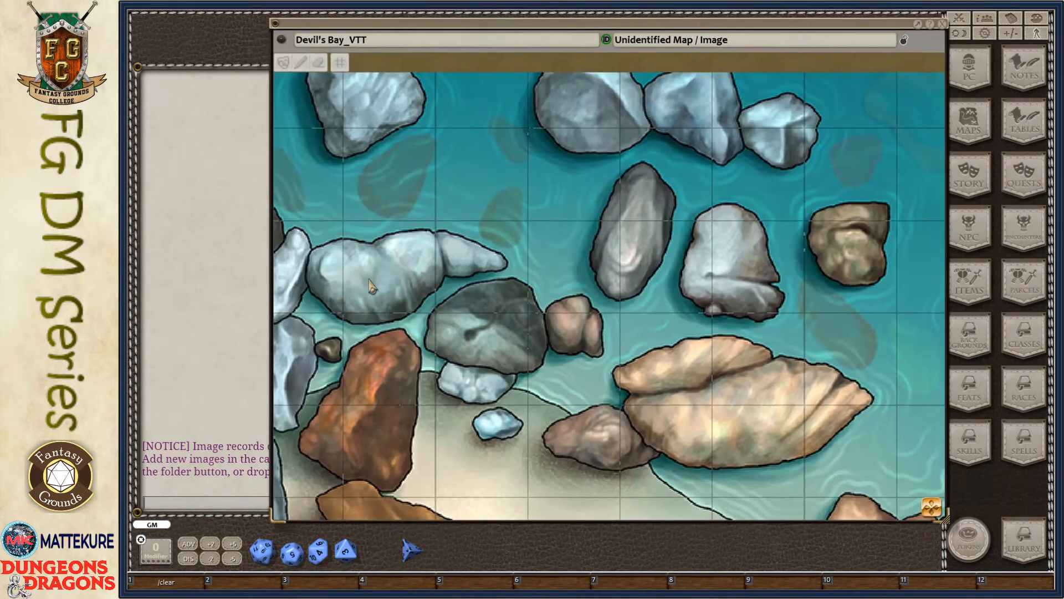
drag(377, 284, 580, 273)
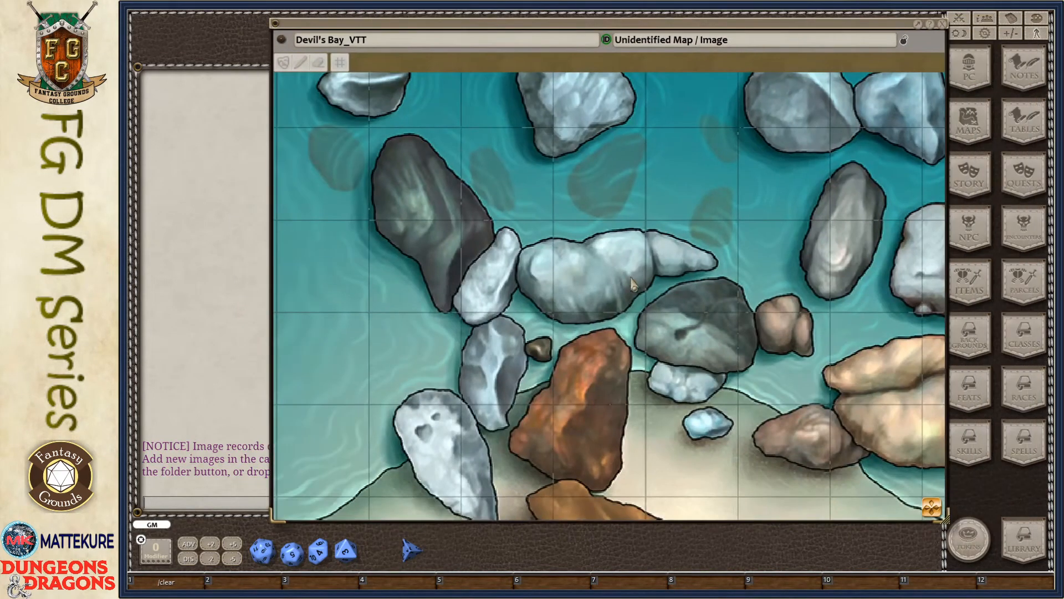
right_click(584, 279)
click(535, 270)
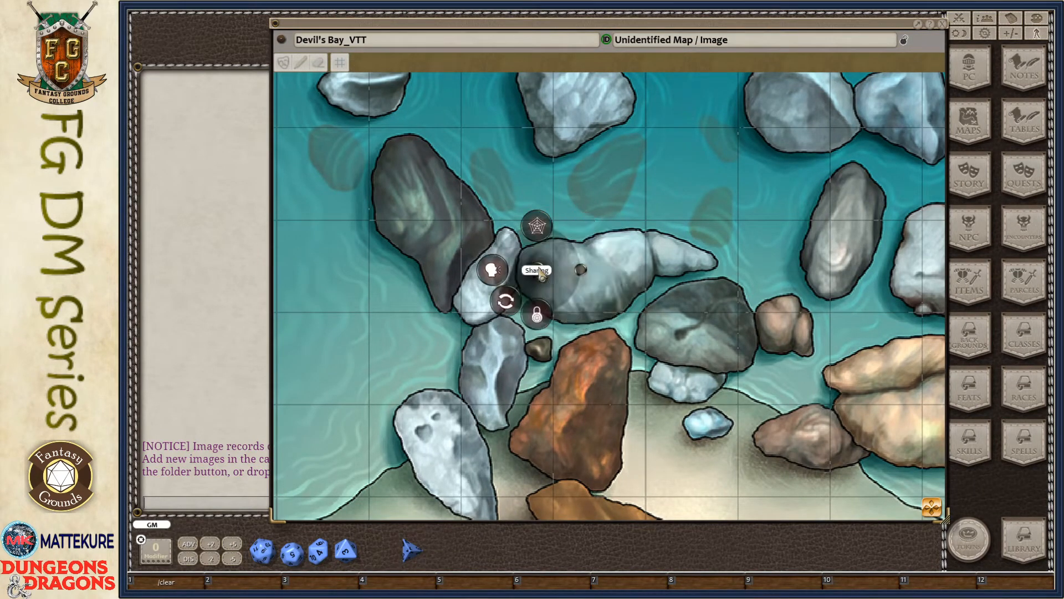
click(526, 315)
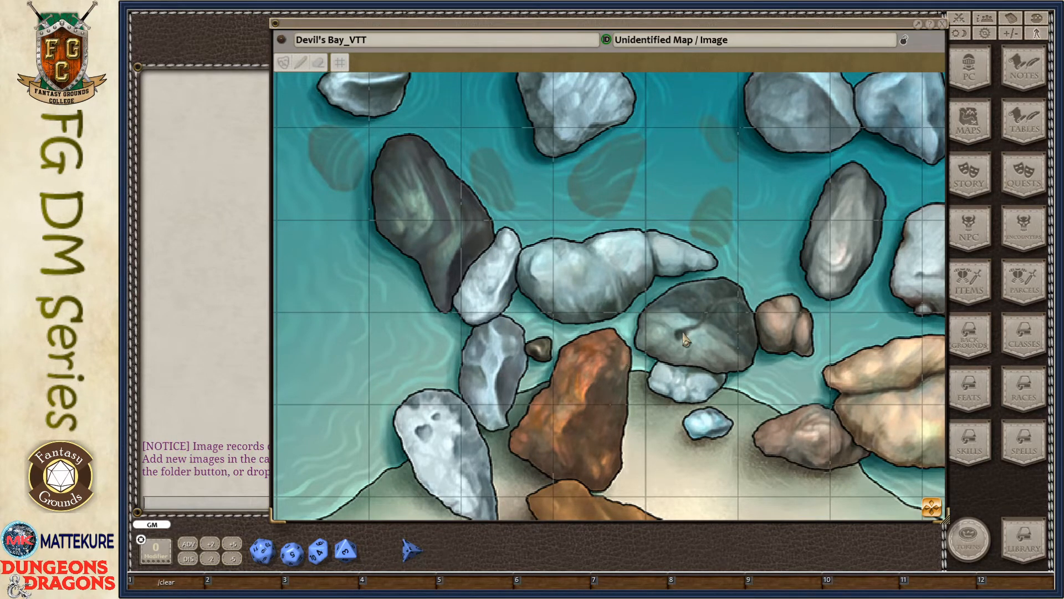
Lock the client view to a close-up of the shoreline rocks using the map's sharing options
scroll(499, 258, down, 1)
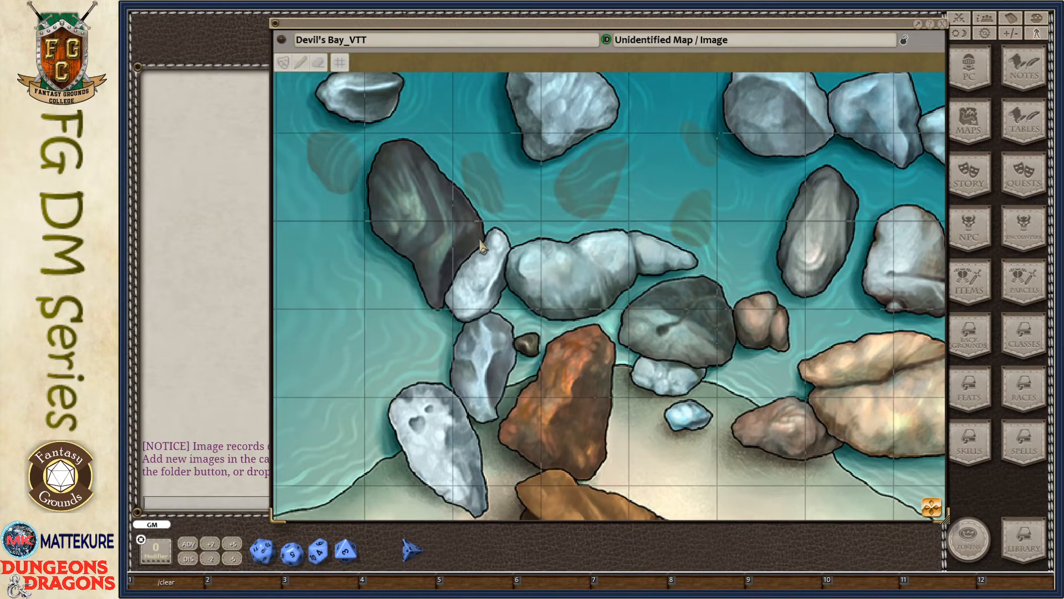
scroll(484, 248, down, 1)
scroll(428, 225, down, 2)
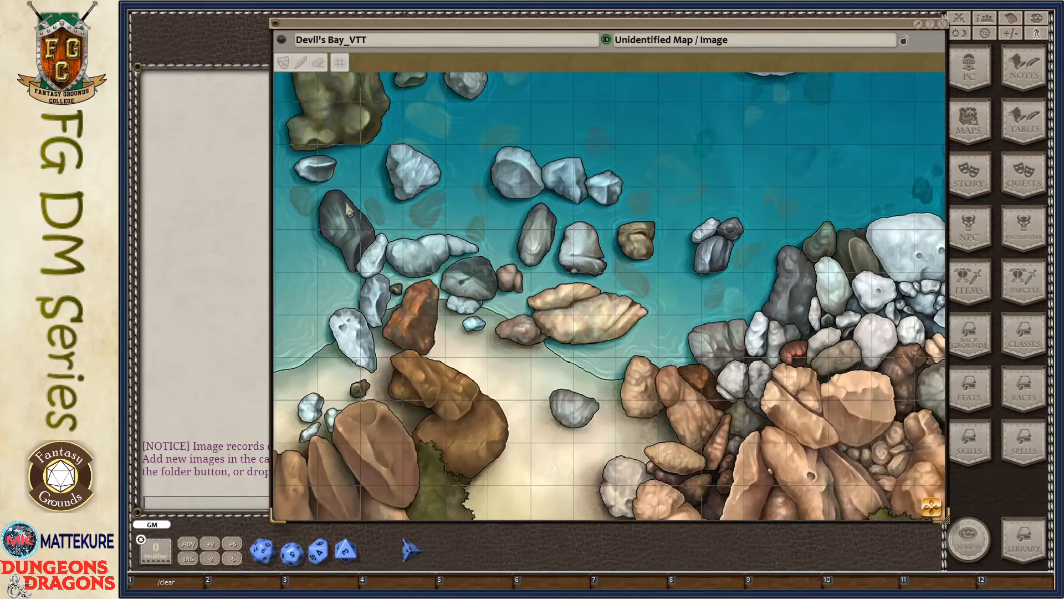
scroll(337, 238, up, 2)
scroll(435, 294, up, 1)
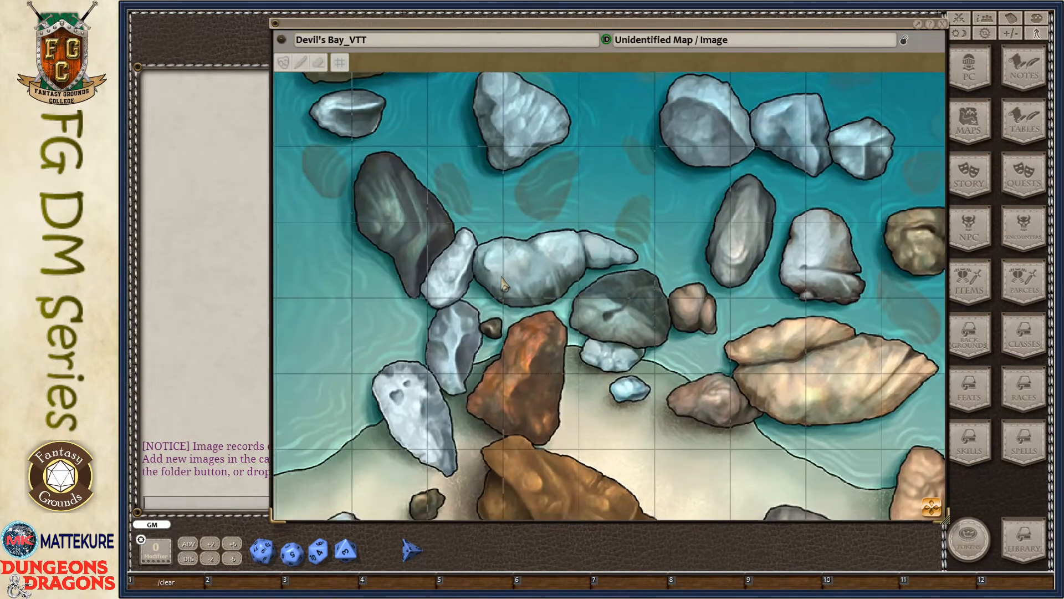
scroll(516, 291, up, 1)
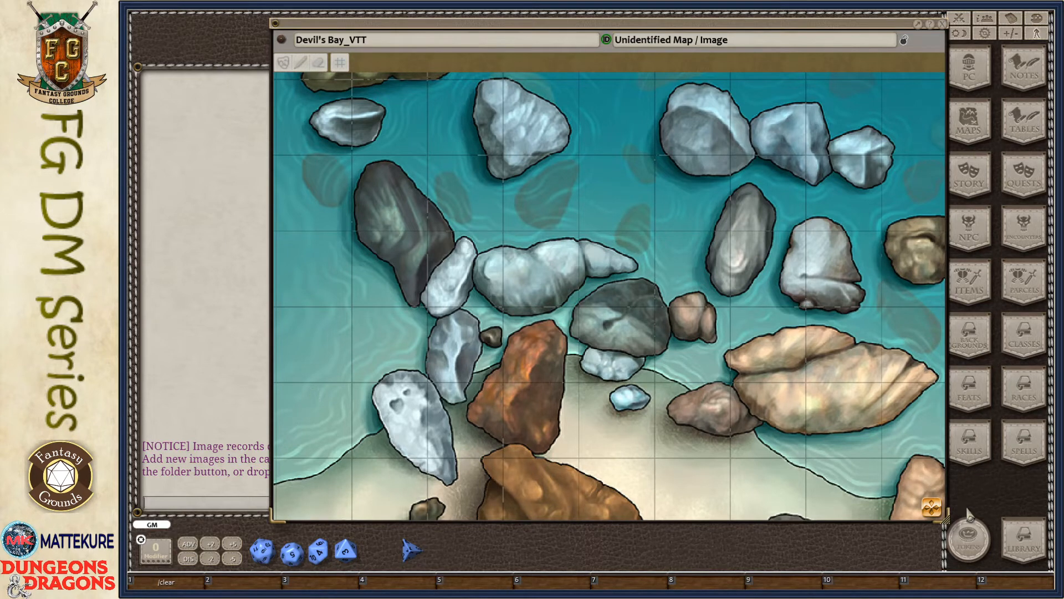
right_click(542, 285)
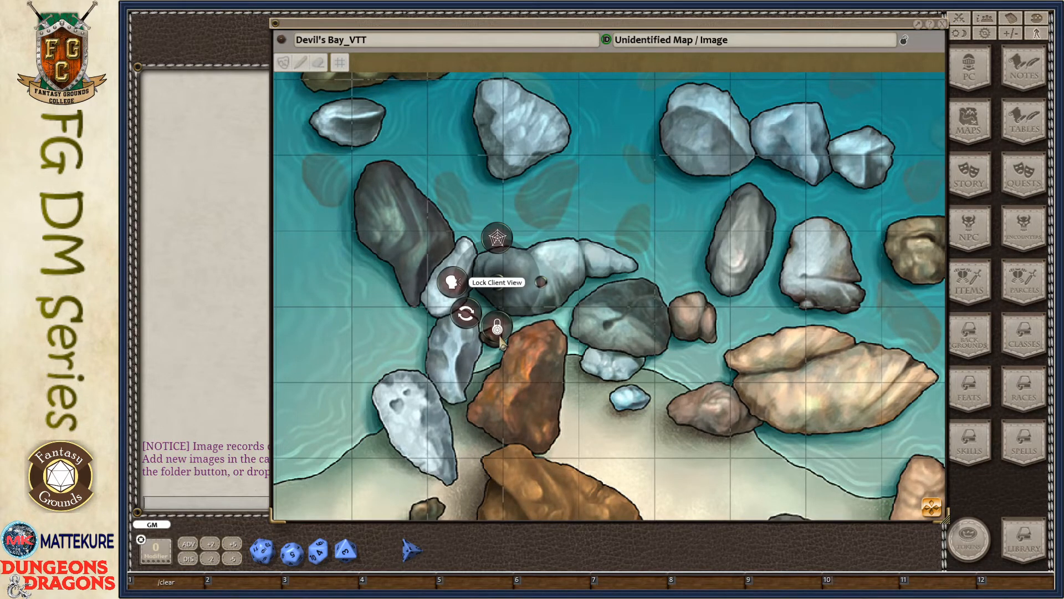
click(500, 340)
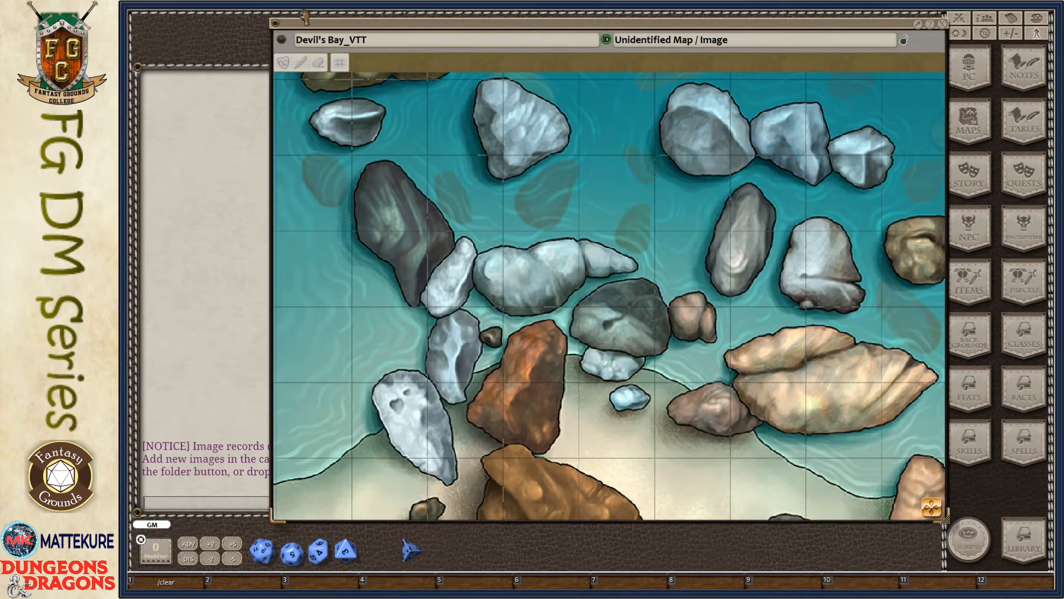
Unlock the client view with the whole locked area in sight, using the map's sharing options
scroll(619, 297, down, 5)
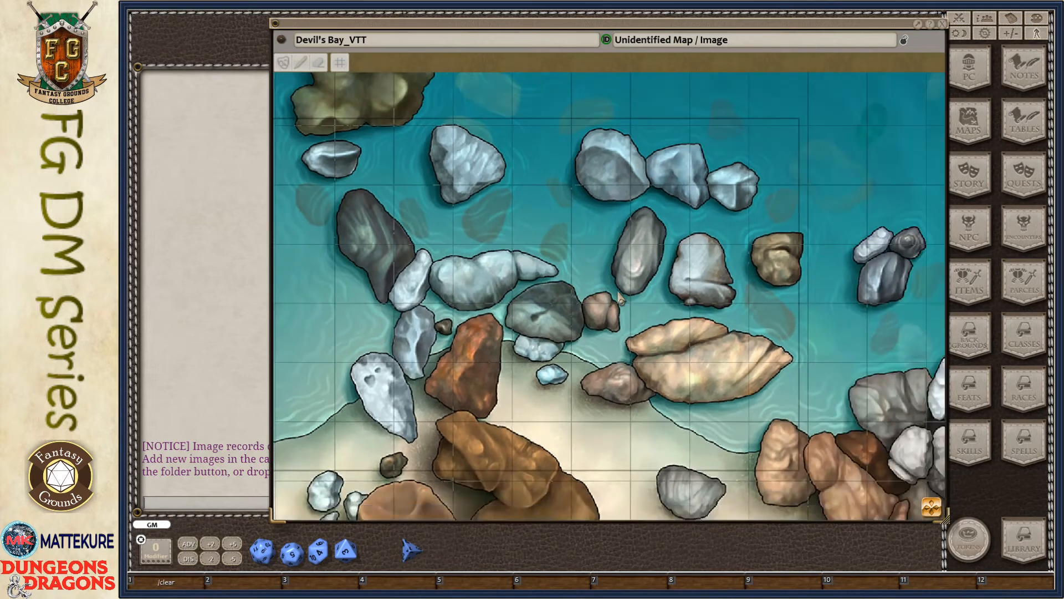
scroll(556, 336, down, 1)
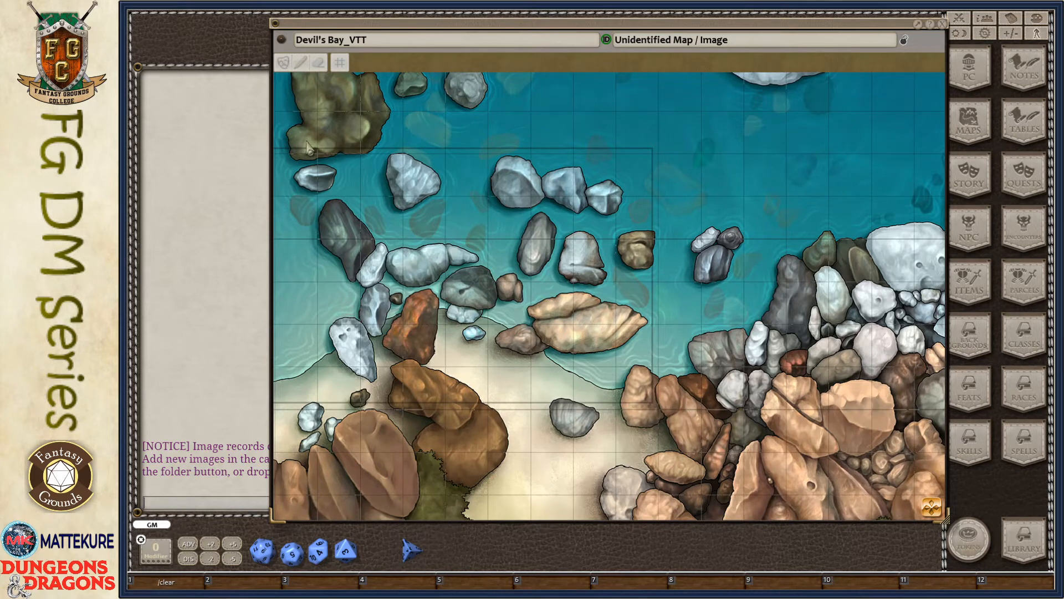
right_click(480, 252)
click(442, 252)
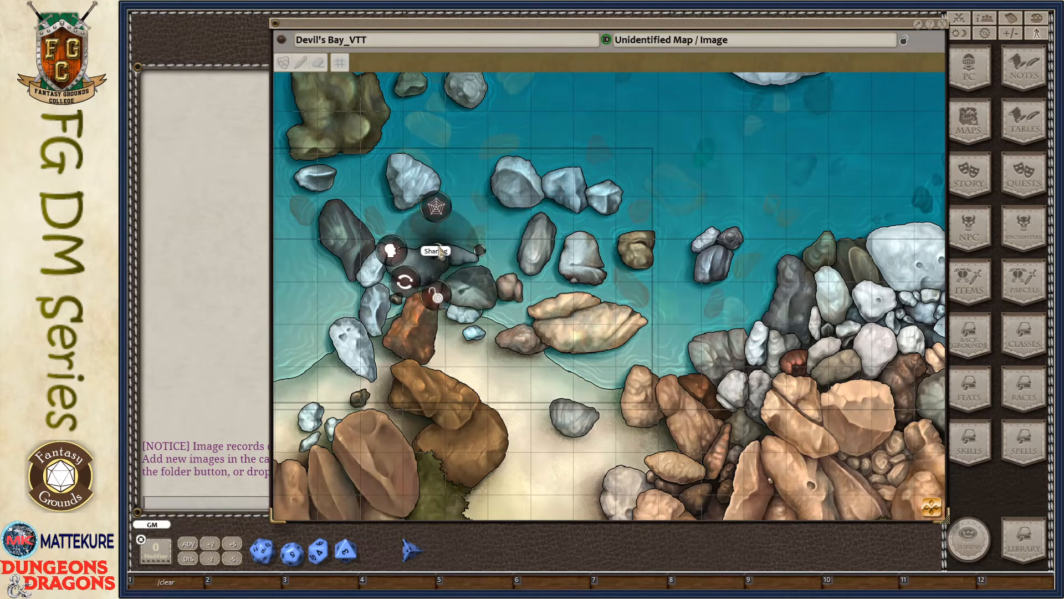
click(437, 298)
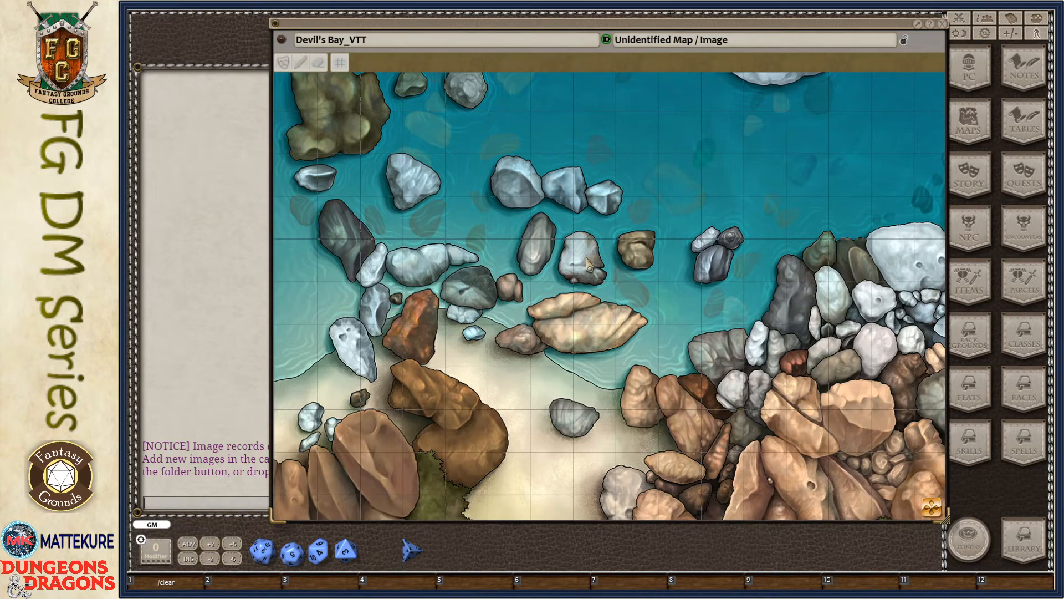
Sketch freehand scribbles, a small arrow and a rough circle on the open water below the large white rock
scroll(594, 298, up, 2)
drag(594, 259, 572, 452)
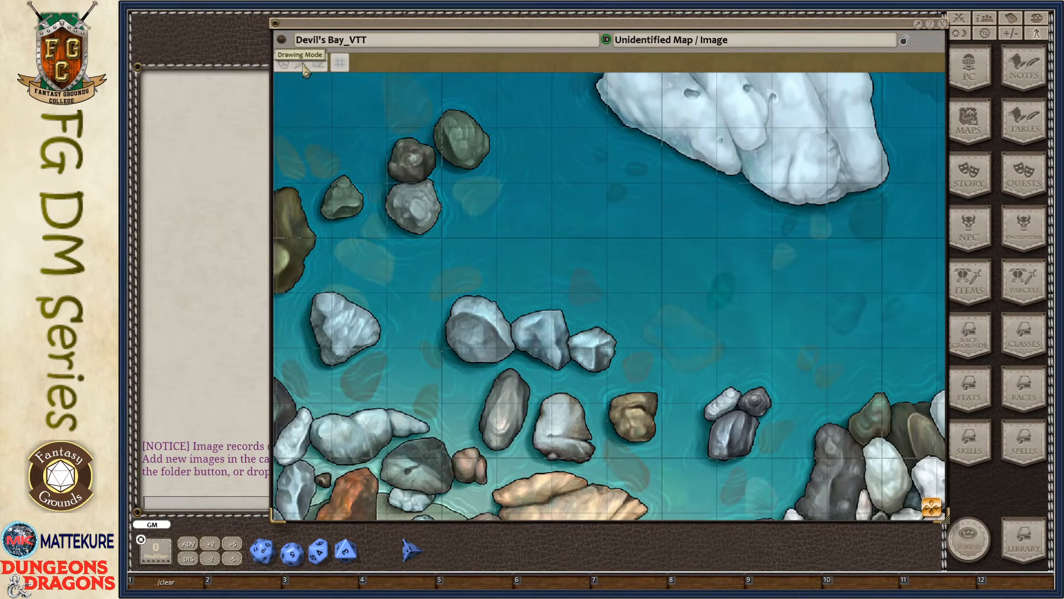
click(303, 64)
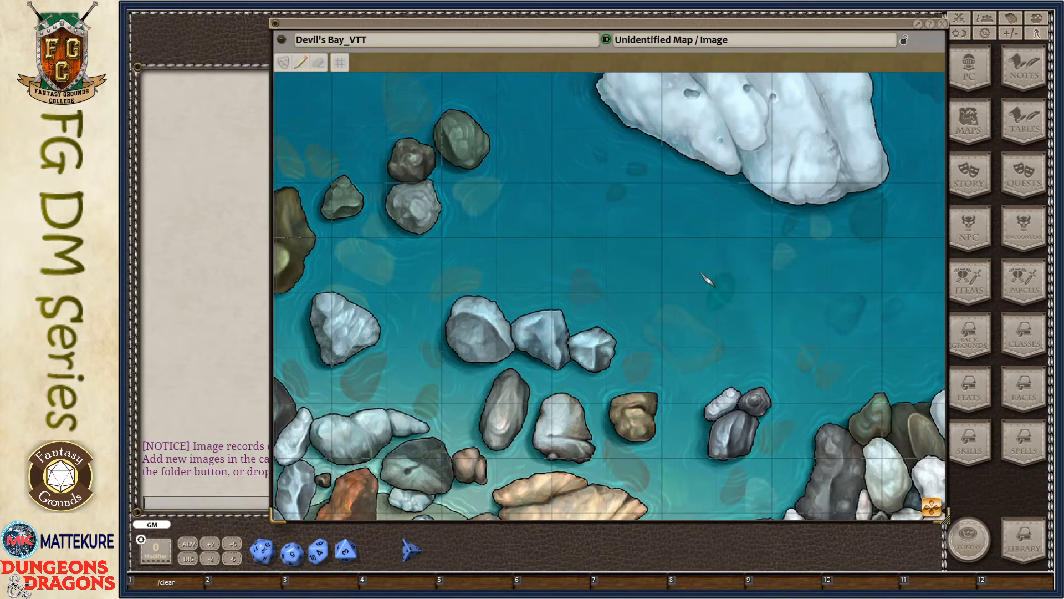
mouse_move(582, 271)
mouse_down()
mouse_move(581, 248)
mouse_move(694, 257)
mouse_move(739, 288)
mouse_move(653, 315)
mouse_move(577, 293)
mouse_move(573, 281)
mouse_move(645, 291)
mouse_move(707, 277)
mouse_move(642, 286)
mouse_move(639, 298)
mouse_up()
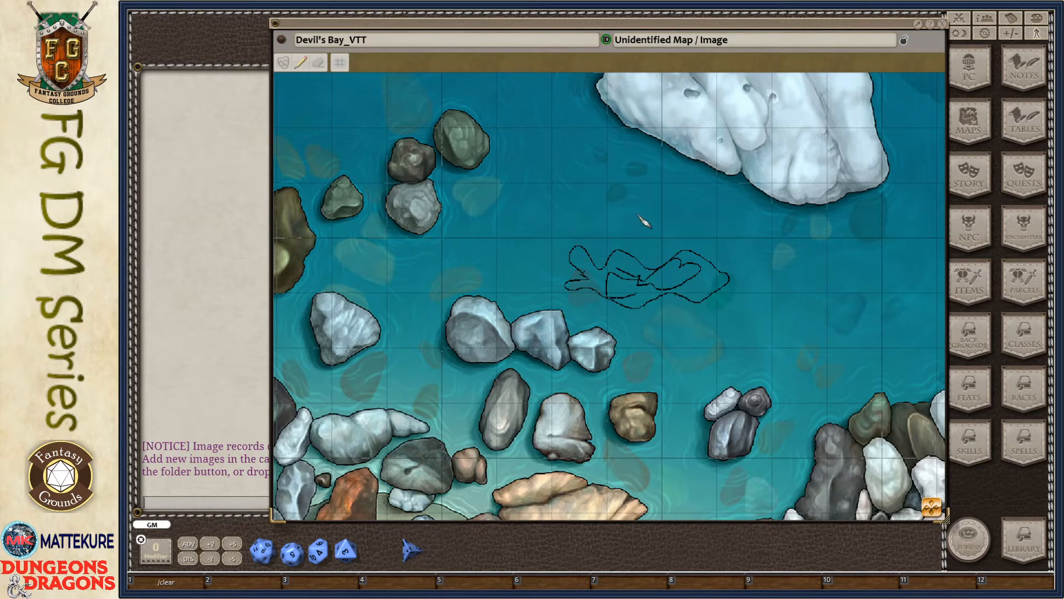
mouse_move(629, 210)
mouse_down()
mouse_move(701, 199)
mouse_move(668, 193)
mouse_up()
mouse_move(776, 233)
mouse_down()
mouse_move(727, 232)
mouse_move(760, 236)
mouse_up()
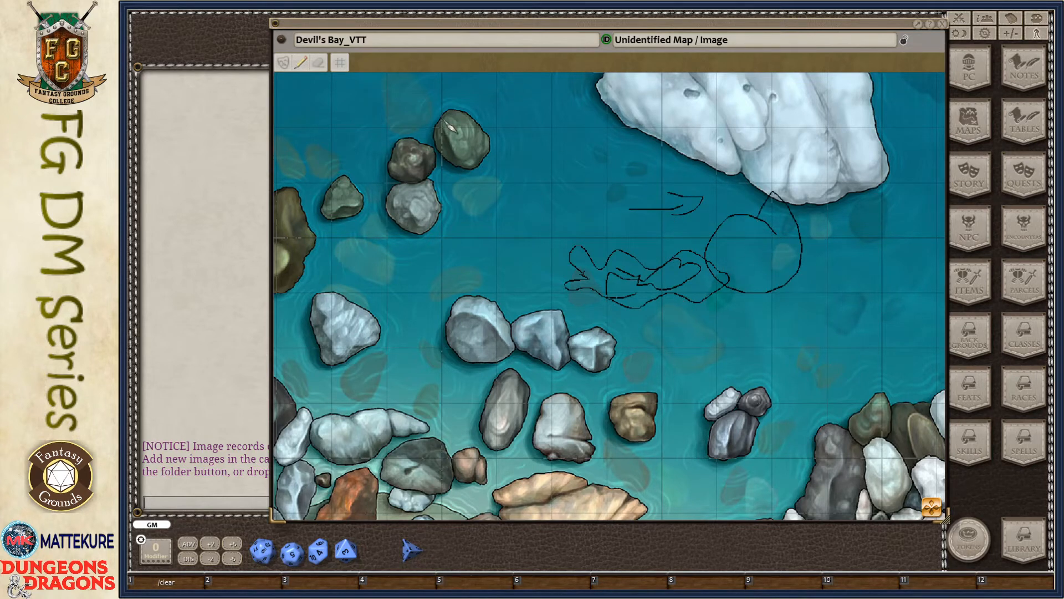
Erase all the freehand drawings from the water and turn the eraser off
click(320, 64)
mouse_move(713, 178)
mouse_down()
mouse_move(475, 190)
mouse_move(915, 360)
mouse_move(668, 180)
mouse_move(769, 344)
mouse_move(715, 304)
mouse_up()
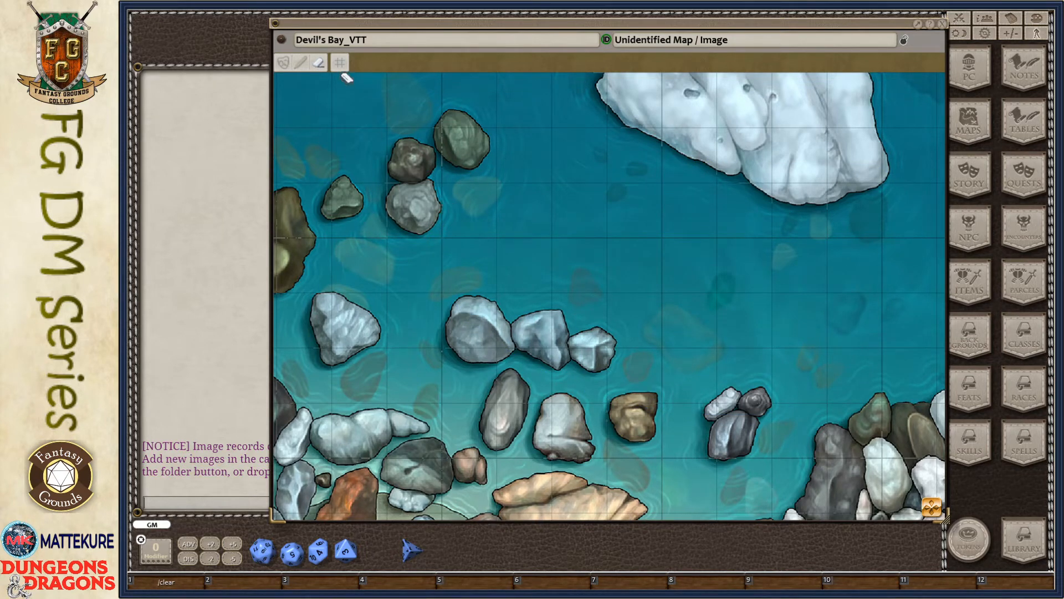
click(318, 62)
Draw an arrow pointer across the open water below the large white rock
scroll(506, 226, down, 2)
scroll(552, 240, down, 2)
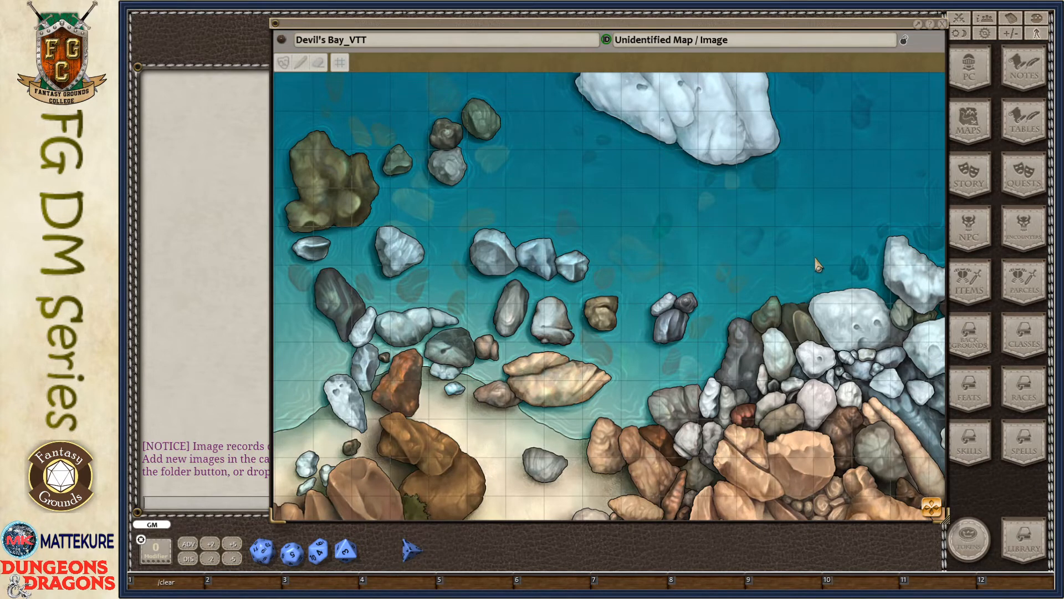
right_click(641, 250)
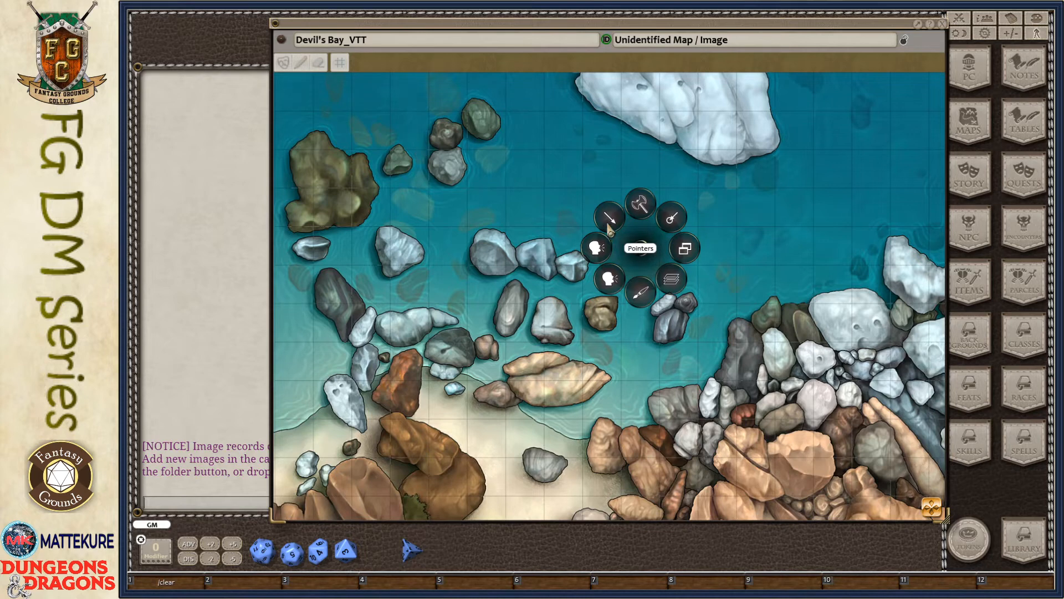
click(609, 220)
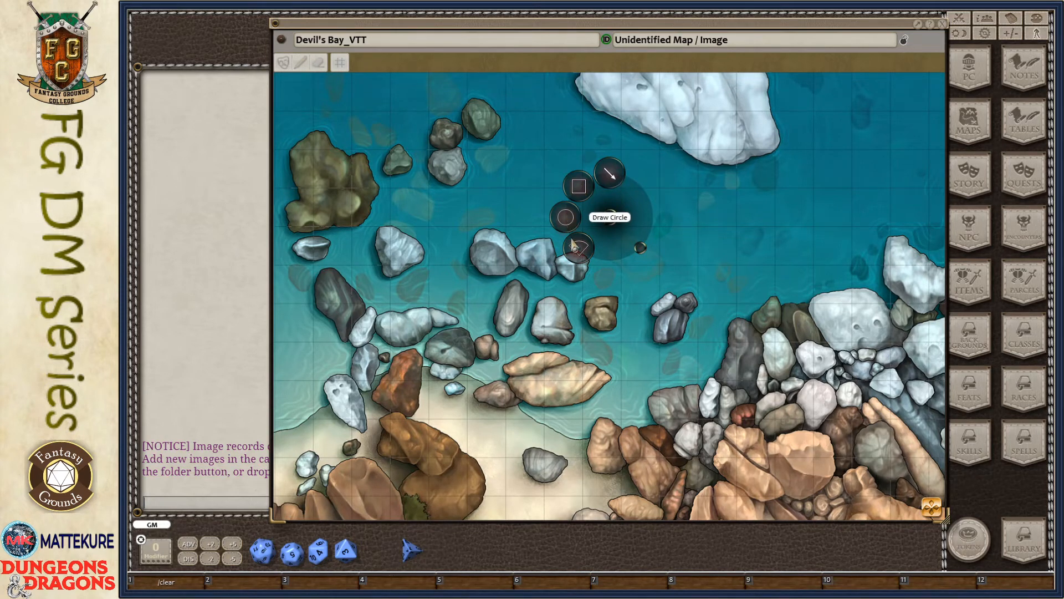
click(613, 176)
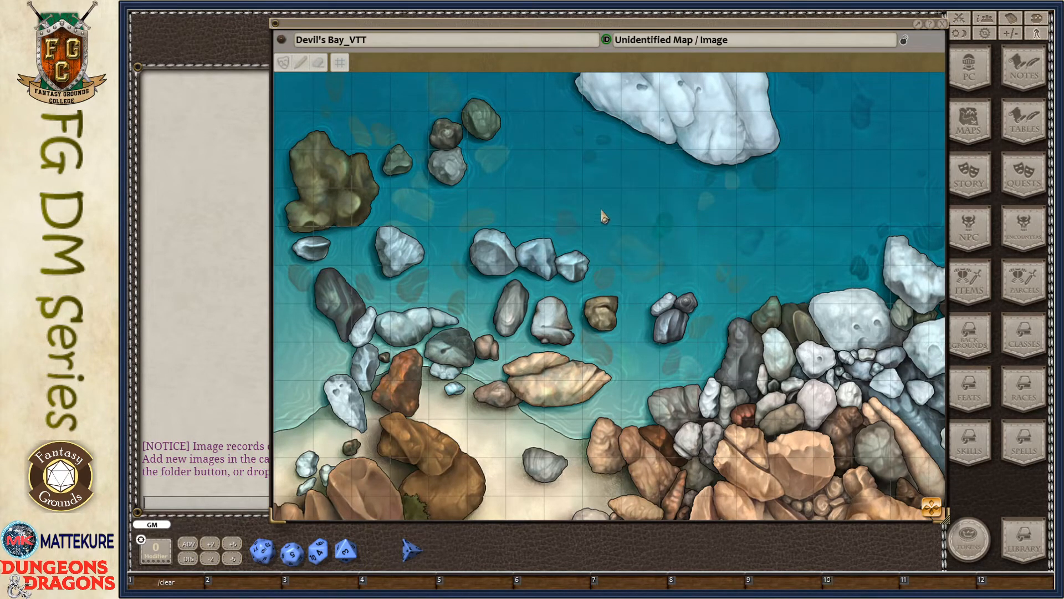
drag(602, 210, 754, 206)
Reposition the arrow pointer's ends so it runs diagonally about 15 feet across the open water
drag(757, 208, 794, 168)
drag(603, 209, 637, 254)
drag(641, 247, 615, 279)
drag(815, 247, 755, 210)
scroll(651, 302, up, 4)
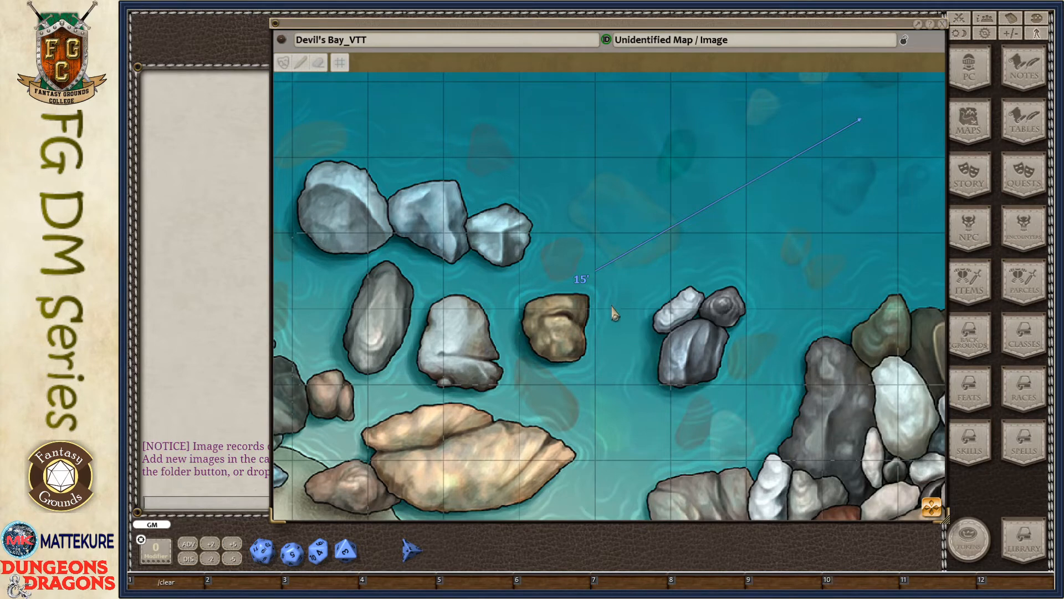
scroll(606, 323, down, 2)
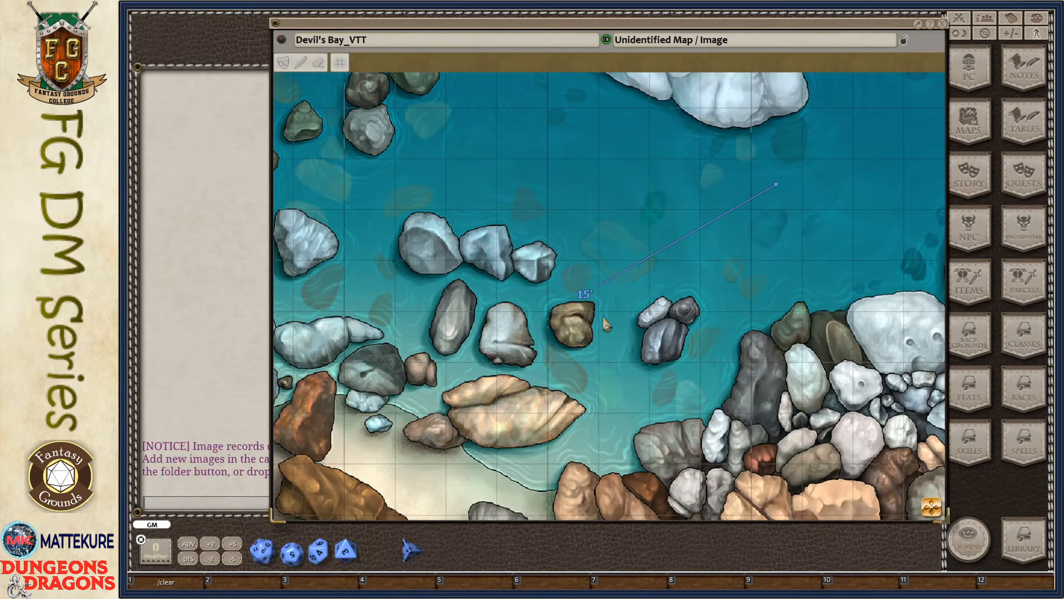
Remove the arrow pointer from the map using the pointer options
right_click(609, 284)
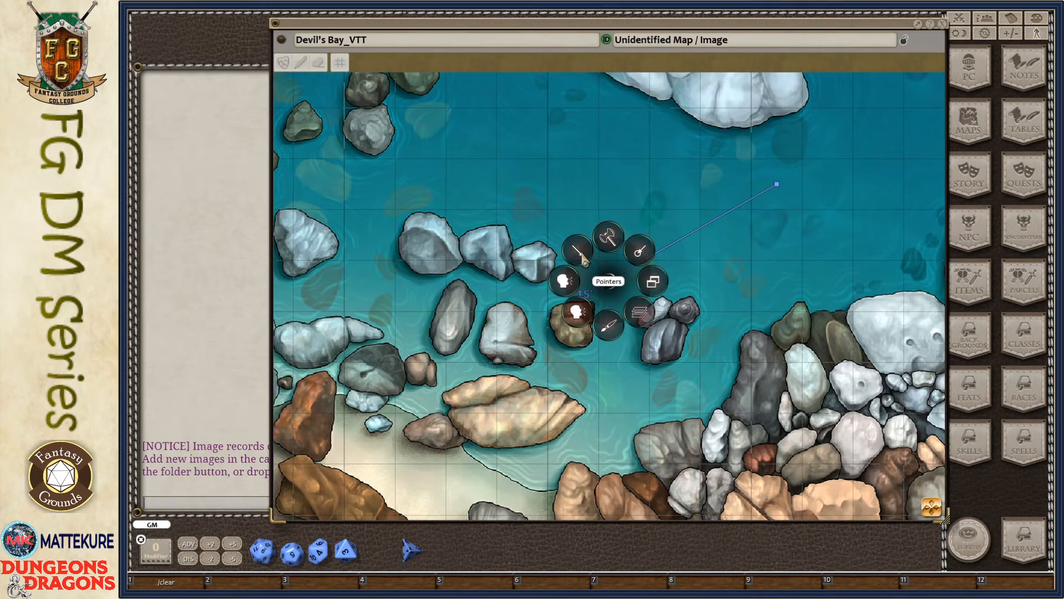
click(582, 260)
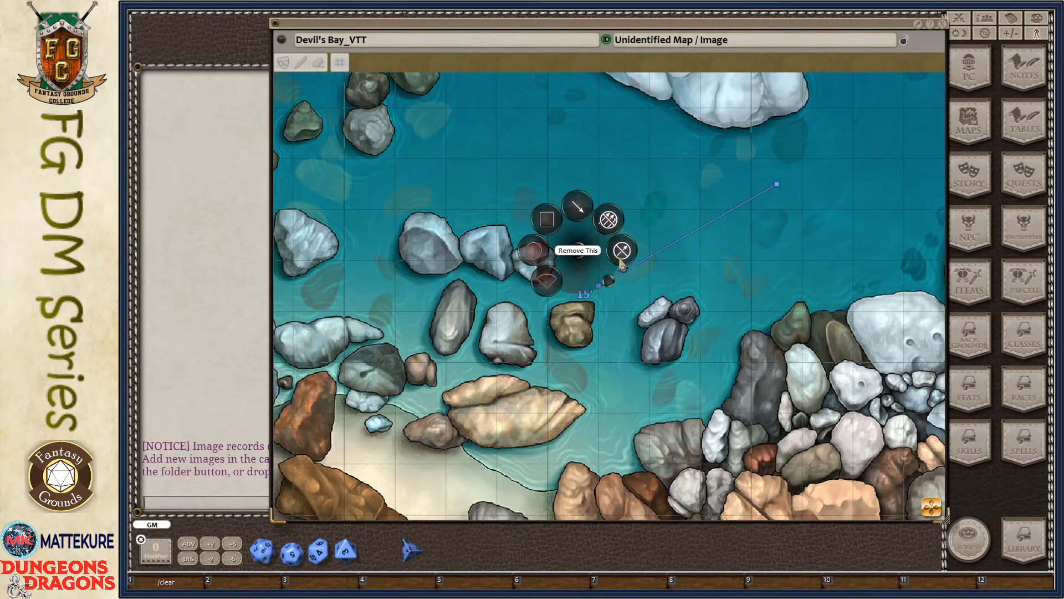
click(609, 224)
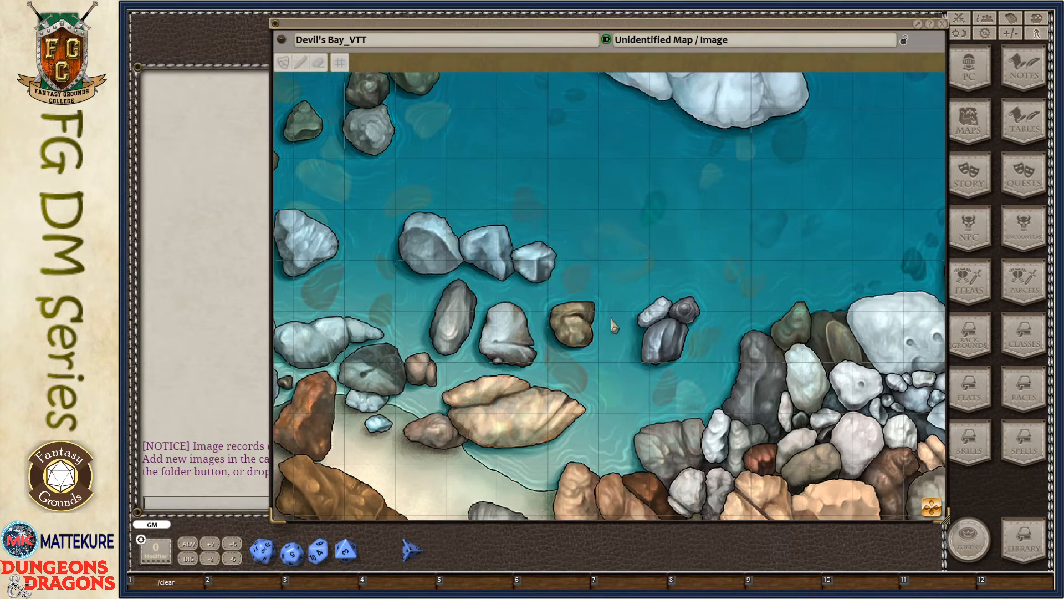
Draw a 5-foot square pointer filling one grid square of the open water
right_click(674, 236)
click(644, 209)
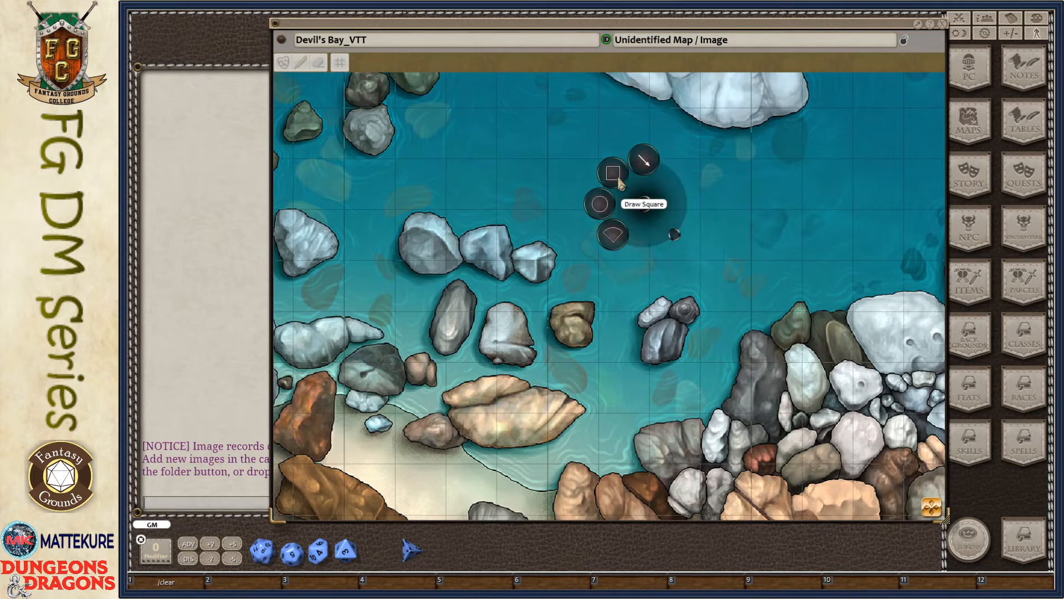
click(615, 182)
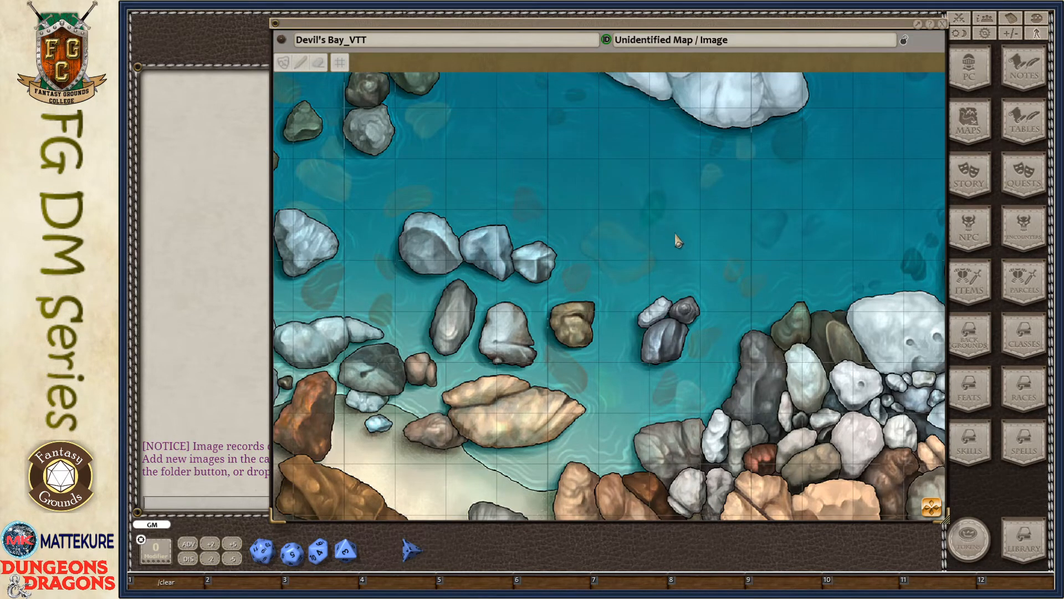
drag(675, 237, 701, 237)
Add a 10-foot square pointer on the open water directly beside the 5-foot square
right_click(756, 205)
click(725, 175)
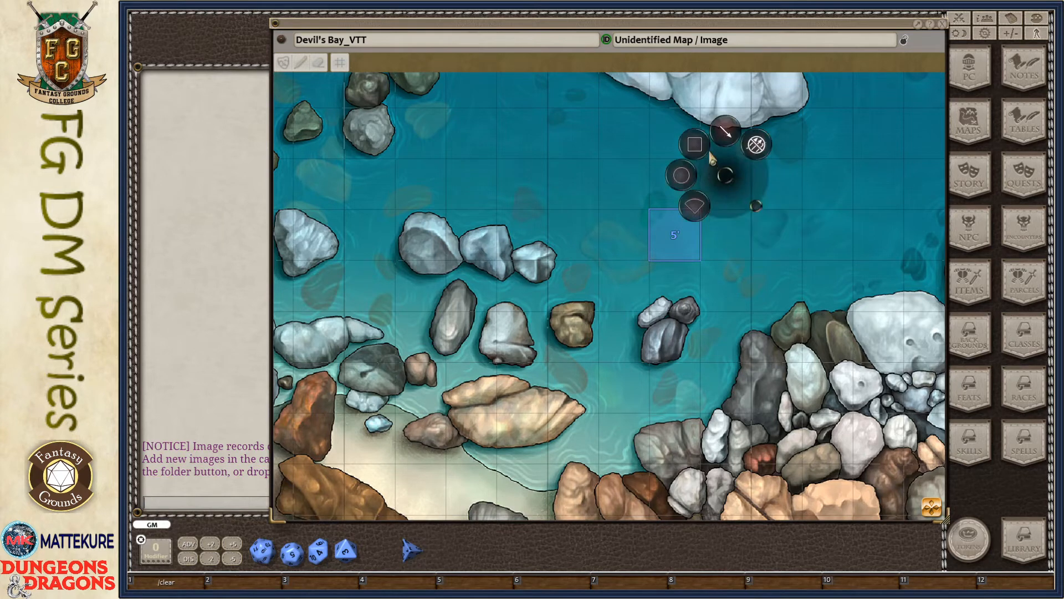
click(694, 145)
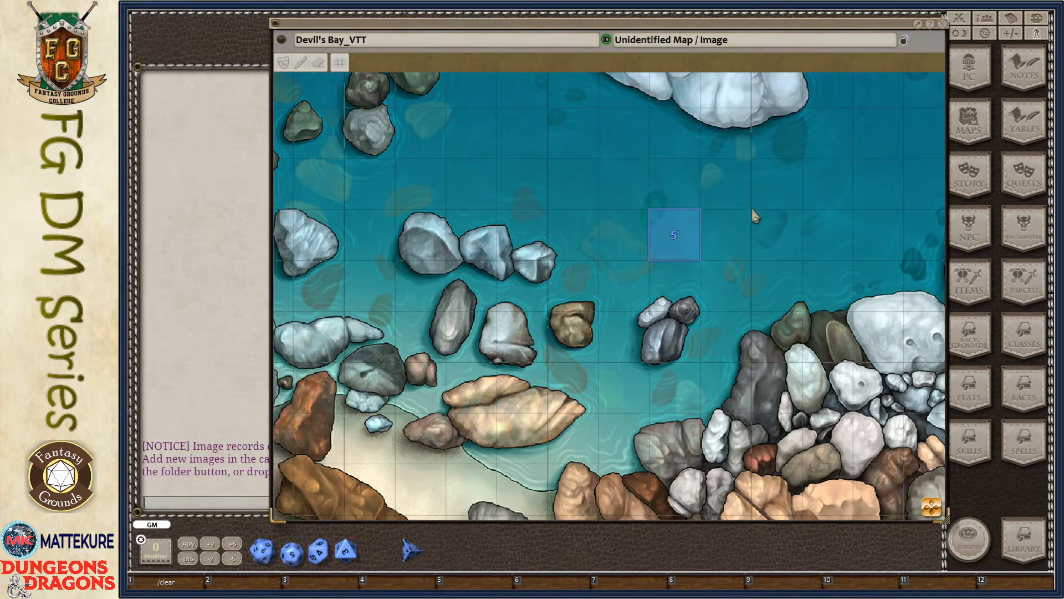
drag(753, 211, 800, 215)
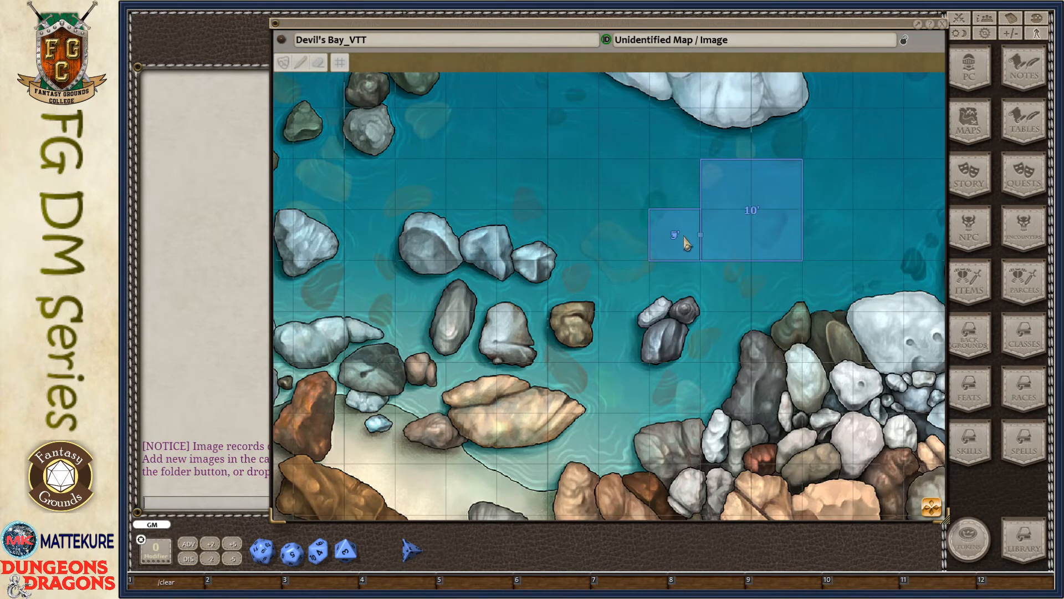
Reposition and enlarge the 5-foot square pointer to 25 feet, and remove all pointers from the map
drag(675, 236, 696, 186)
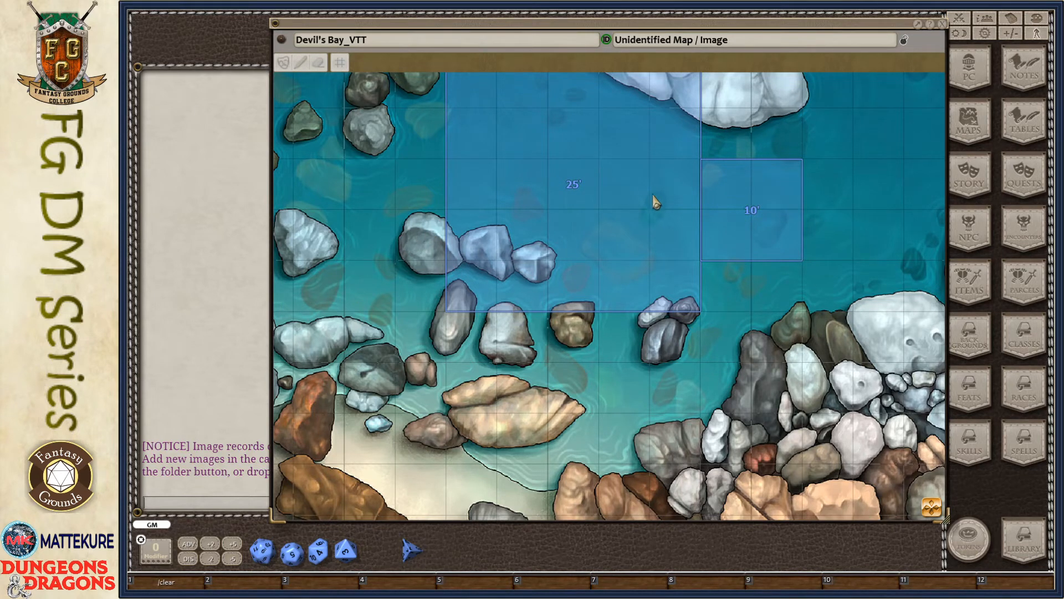
drag(681, 315, 561, 337)
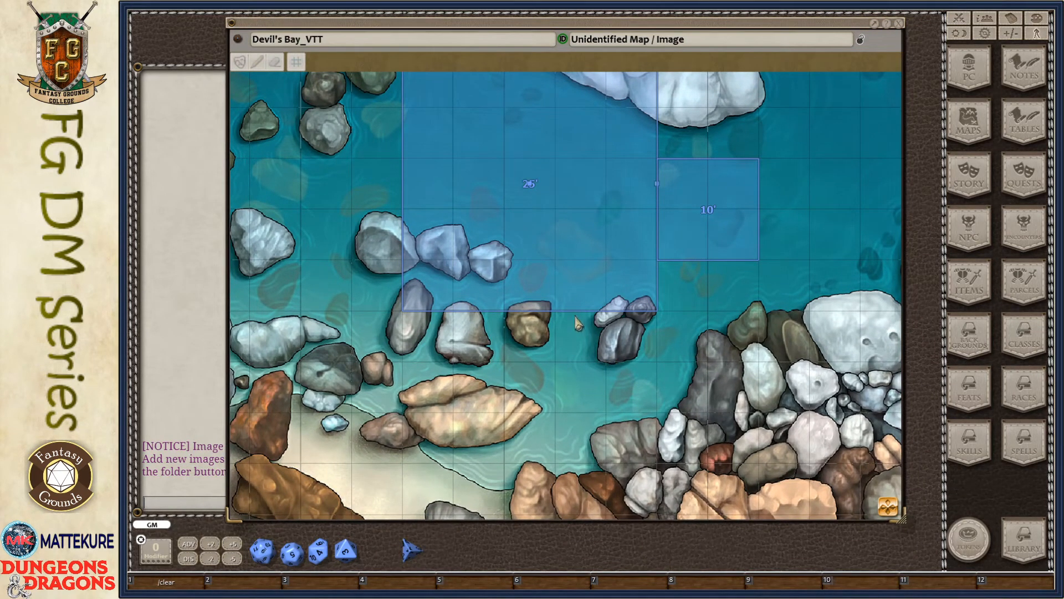
right_click(581, 338)
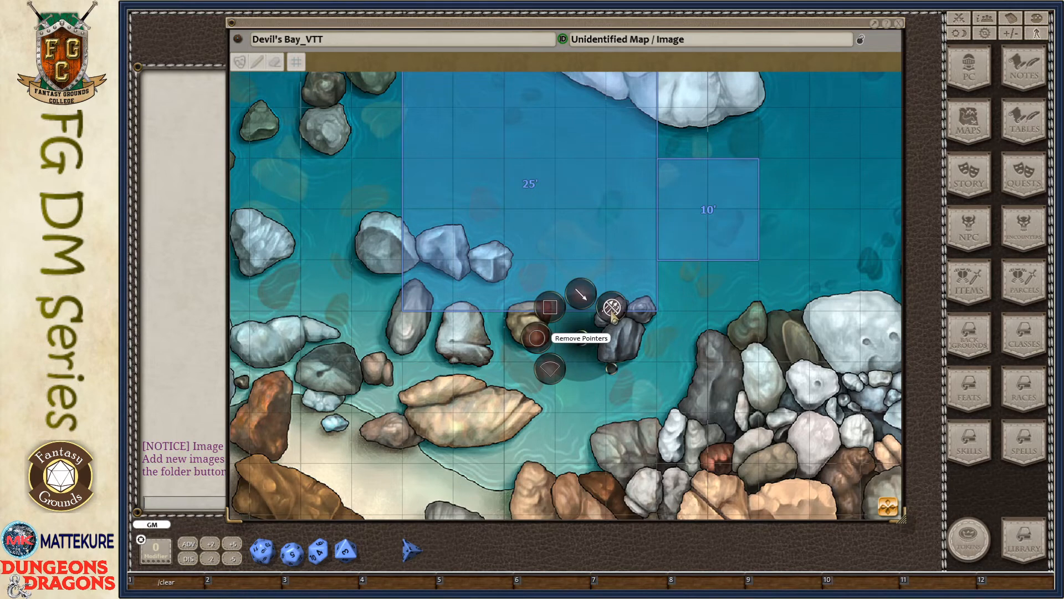
click(609, 315)
Draw a circle pointer about one grid square wide on the open water
right_click(616, 351)
click(587, 324)
click(546, 328)
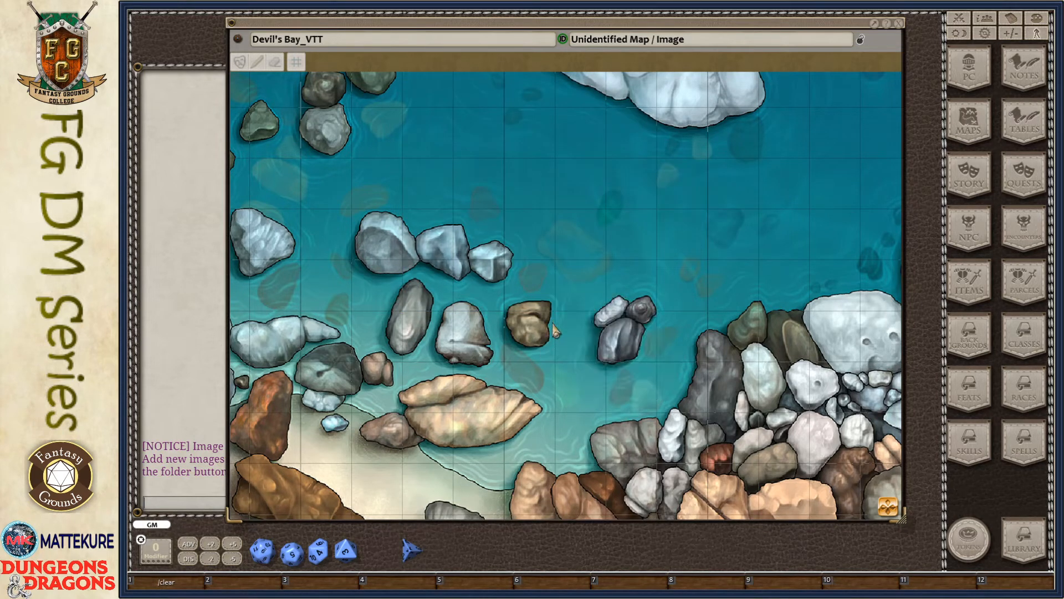
mouse_move(605, 209)
mouse_down()
mouse_move(764, 213)
mouse_move(631, 209)
mouse_up()
Draw a 15-foot cone pointer opening toward the upper right from the small grey rock cluster, and remove all pointers
right_click(695, 239)
click(659, 209)
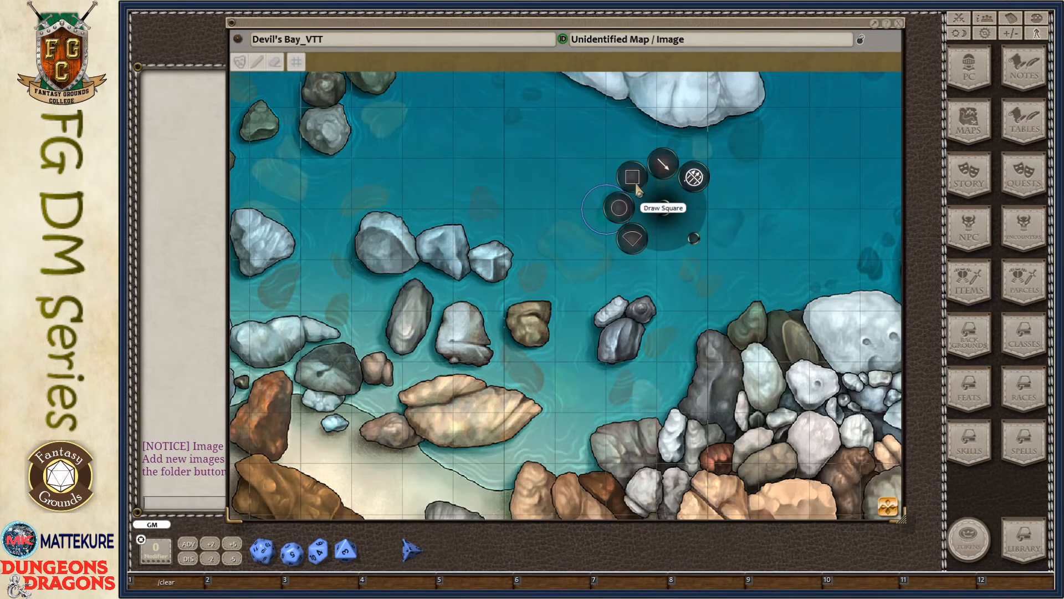
click(654, 304)
drag(655, 306, 814, 169)
right_click(562, 306)
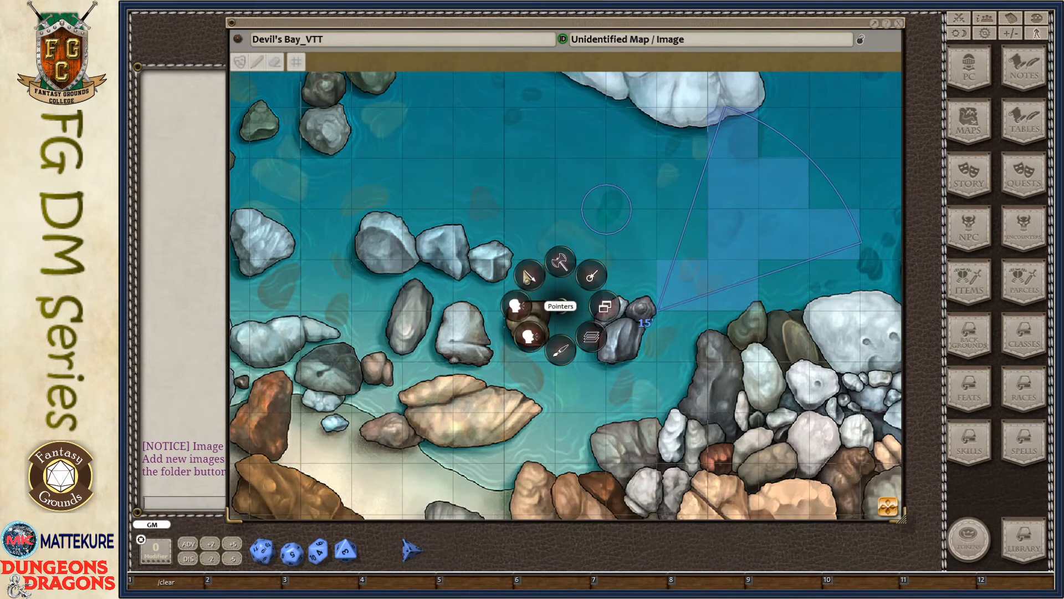
click(580, 274)
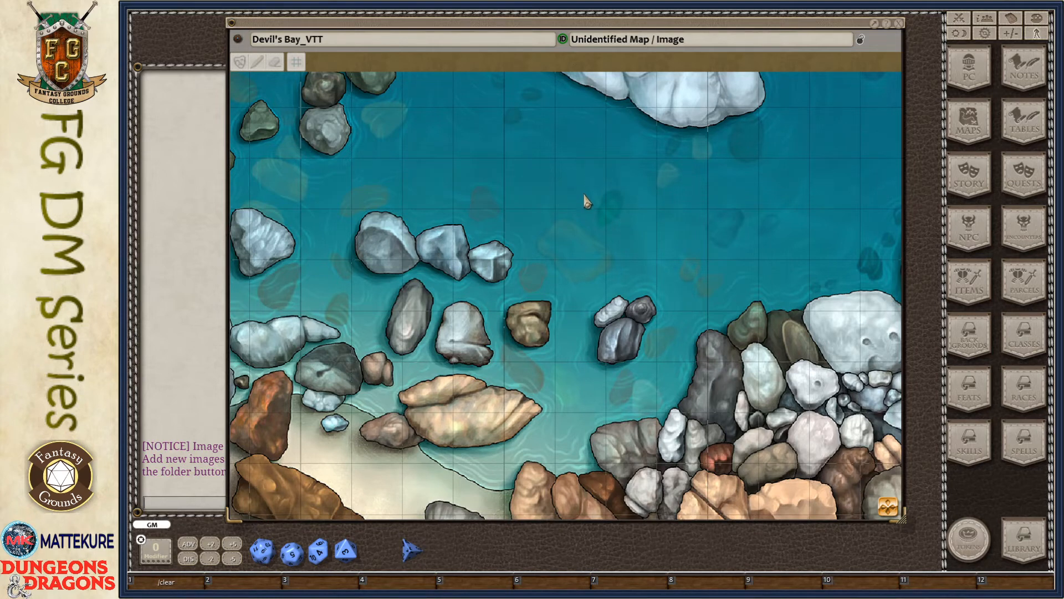
Draw a horizontal 15-foot arrow pointer across the open water without using the pointer options
click(529, 185)
mouse_move(536, 187)
mouse_down()
mouse_move(666, 178)
mouse_move(687, 188)
mouse_up()
drag(529, 235, 683, 234)
key(ctrl)
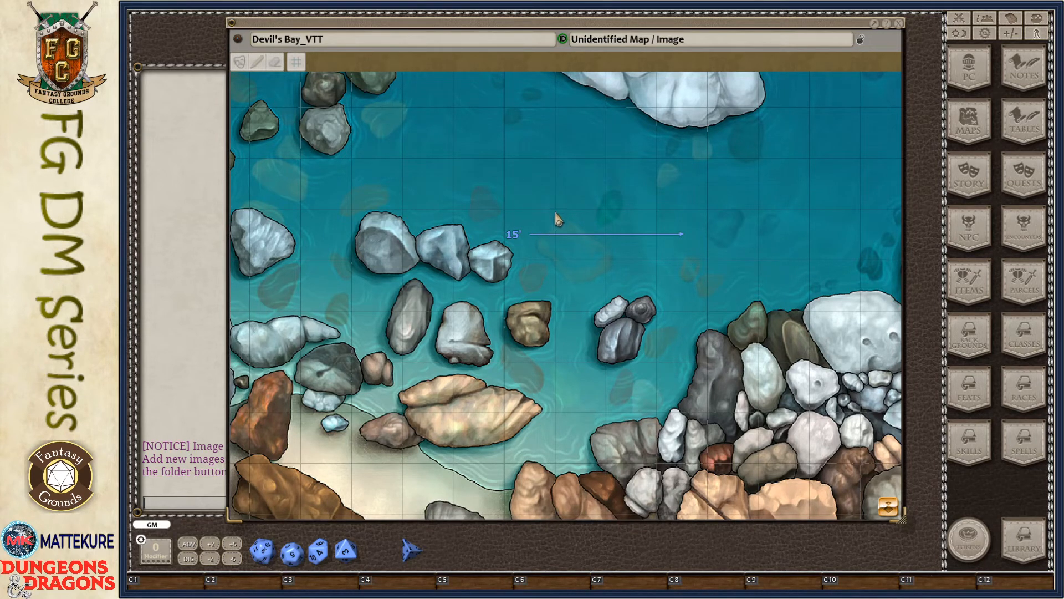
Draw a circle pointer of 15-foot radius and a 25-foot square pointer with the pointer shortcuts
drag(555, 210, 705, 208)
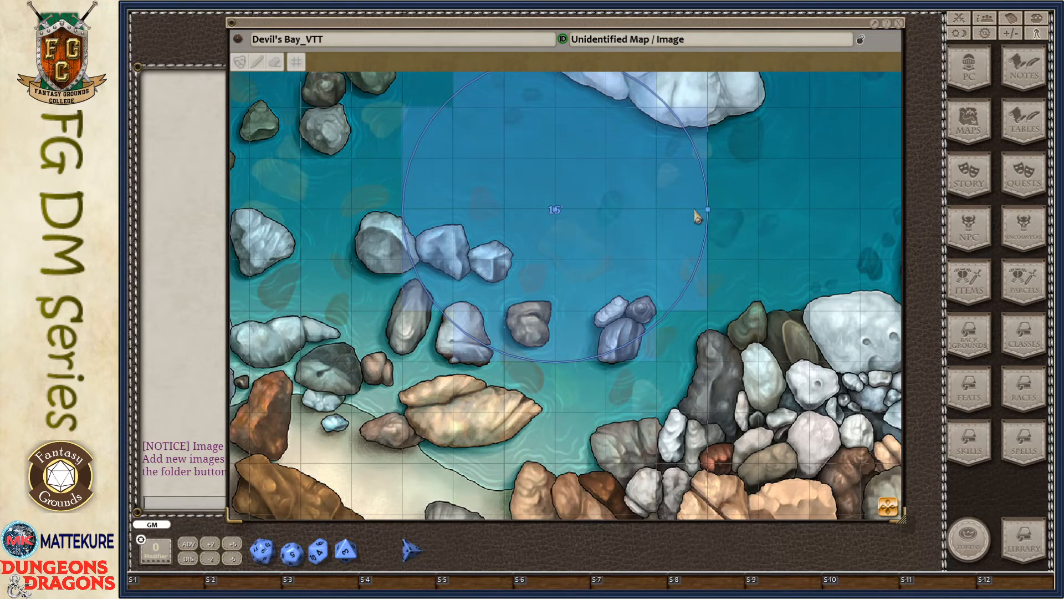
drag(760, 212, 637, 217)
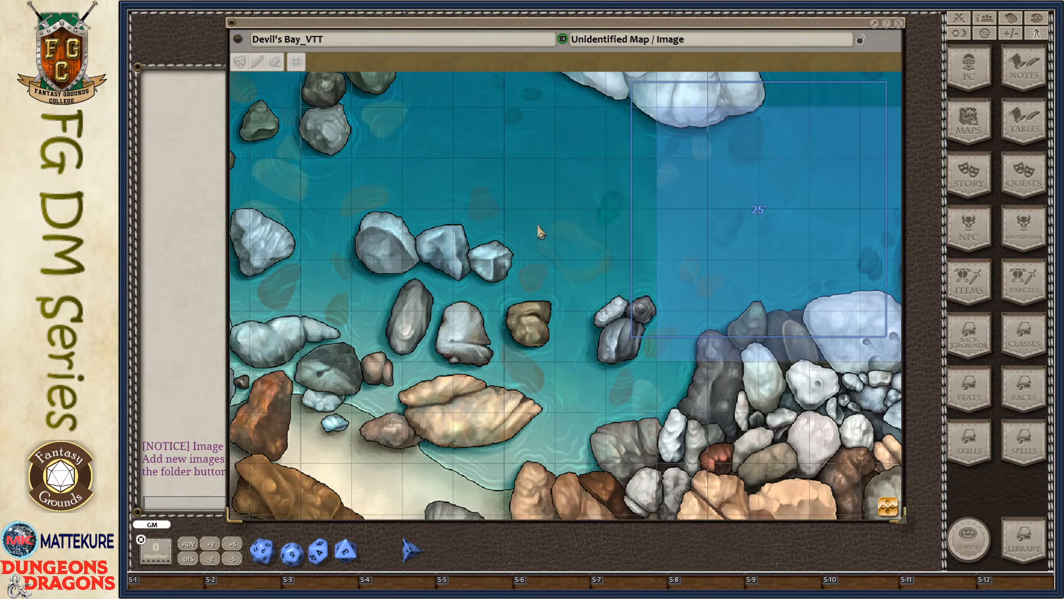
Draw a 15-foot cone pointer opening toward the lower right across the open water, and remove it
drag(480, 159, 648, 244)
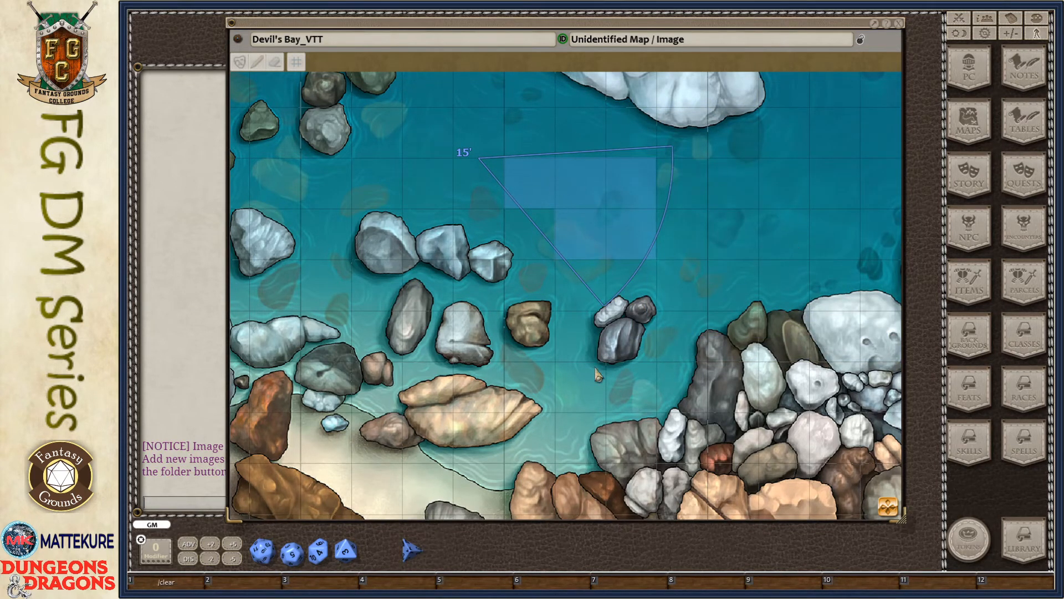
click(523, 299)
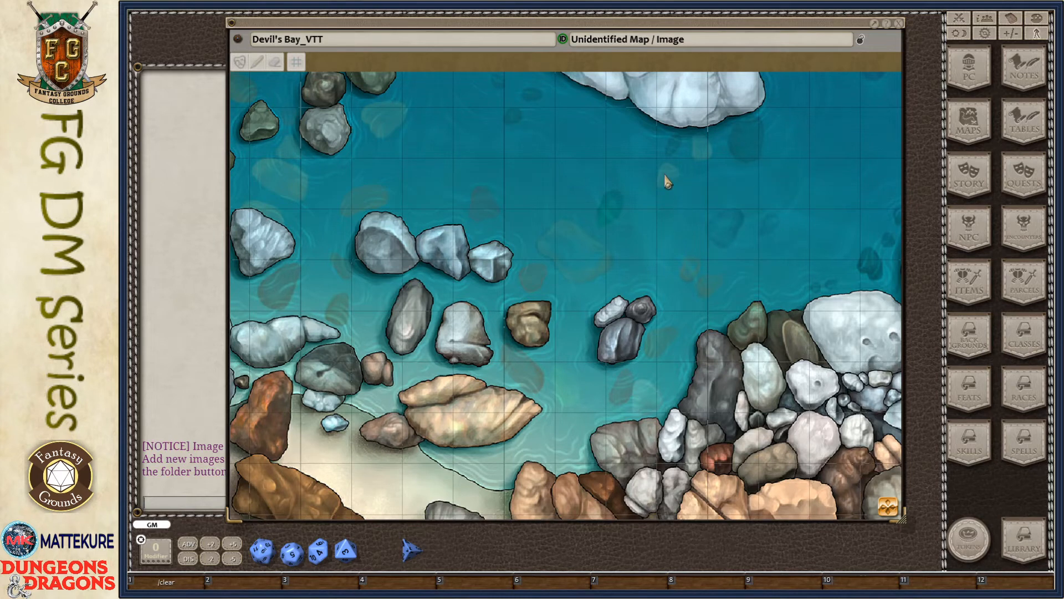
drag(665, 181, 703, 191)
right_click(630, 302)
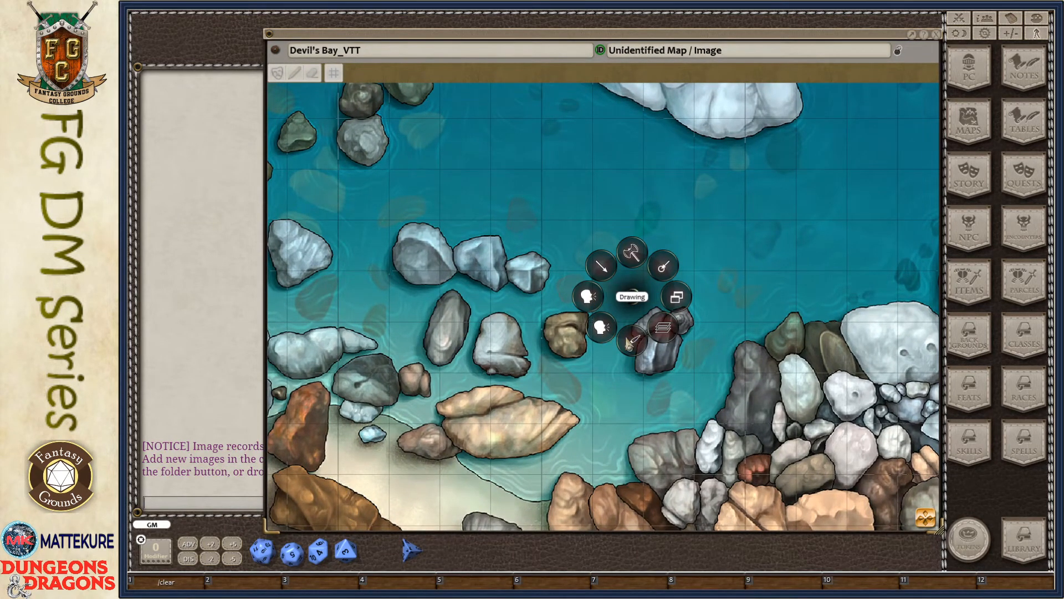
click(793, 204)
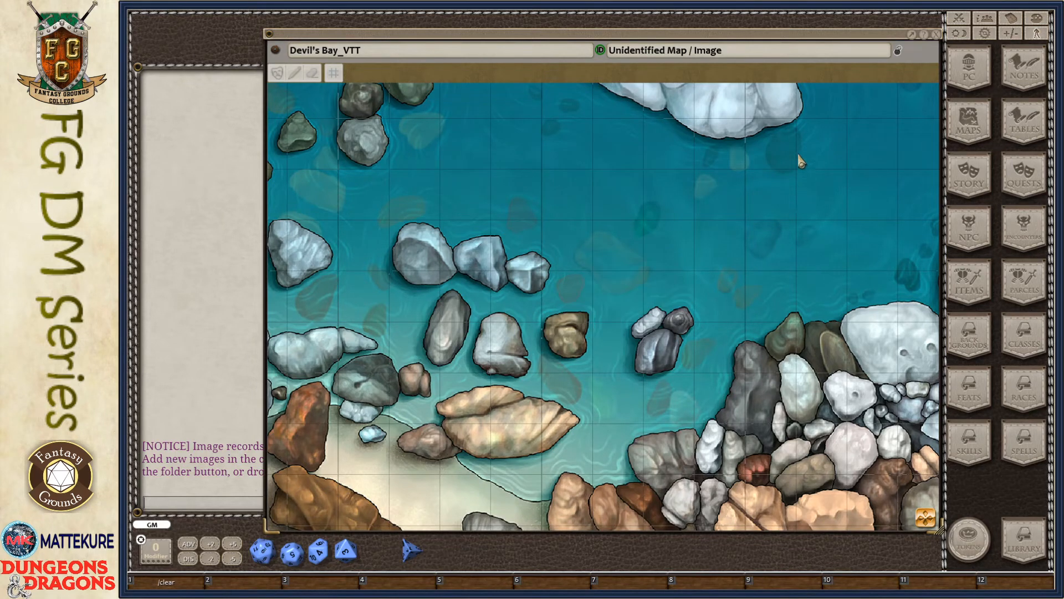
Place the centaur fighter and Mummy tokens from the Combat Tracker onto the open water, and close the tracker
click(957, 19)
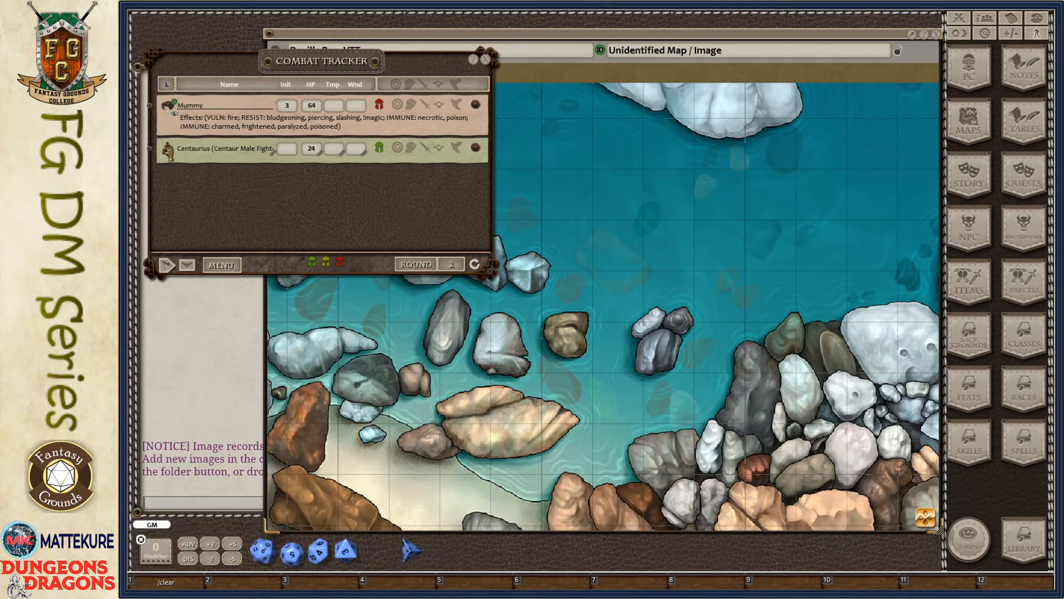
drag(168, 151, 648, 226)
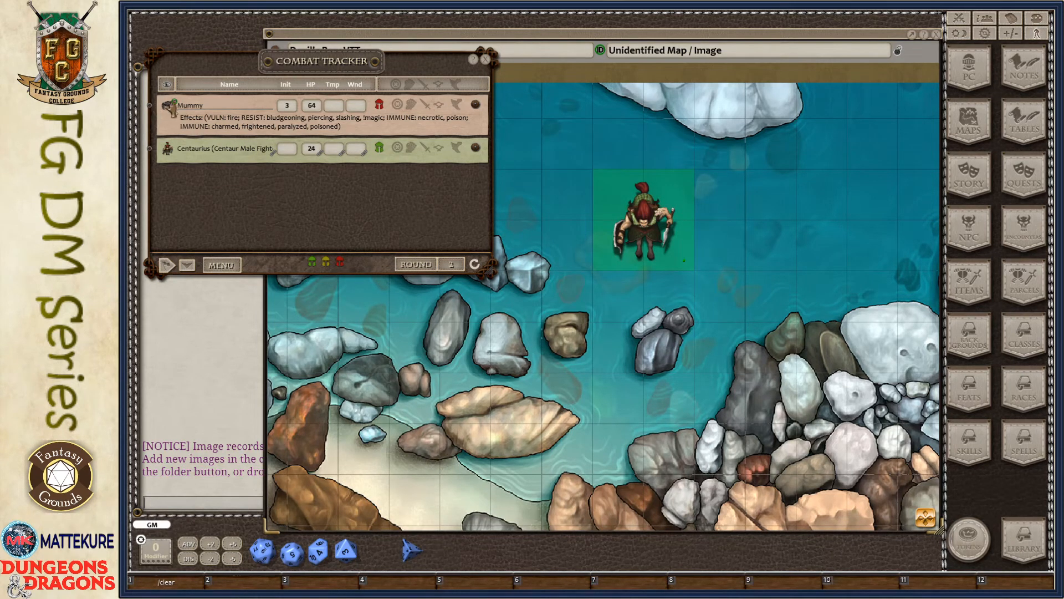
drag(168, 105, 772, 198)
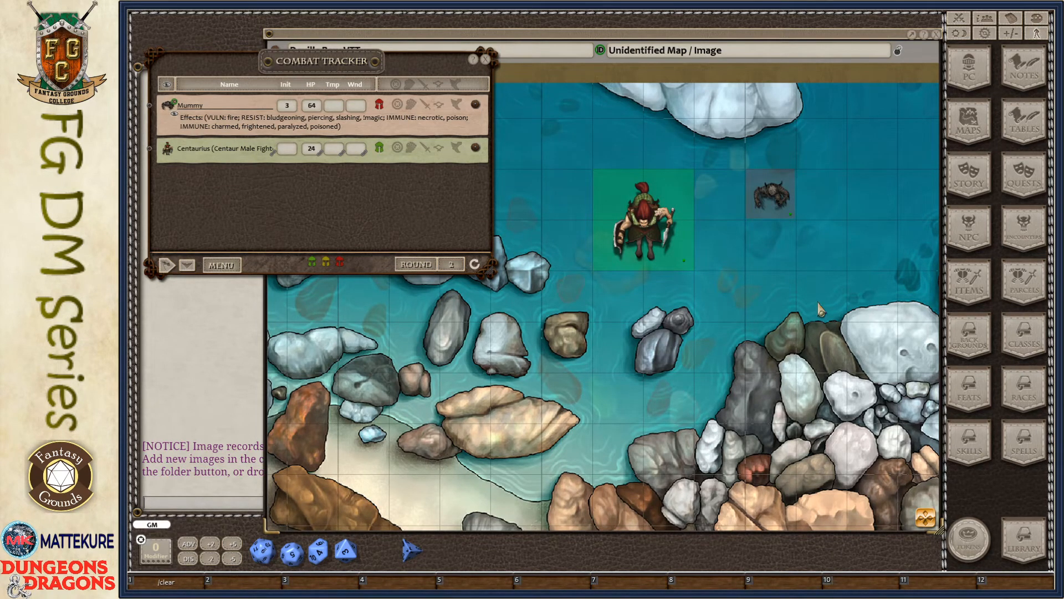
click(486, 63)
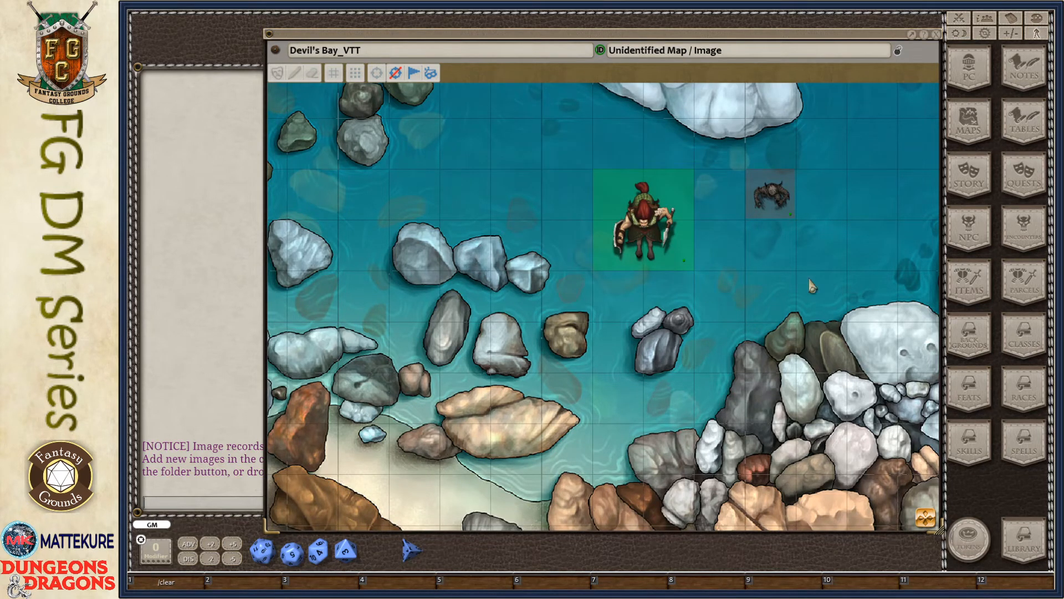
Toggle token grid snapping and move the centaur token above the three blue-grey rocks and the Mummy below the large white rock
click(353, 75)
drag(770, 197, 821, 195)
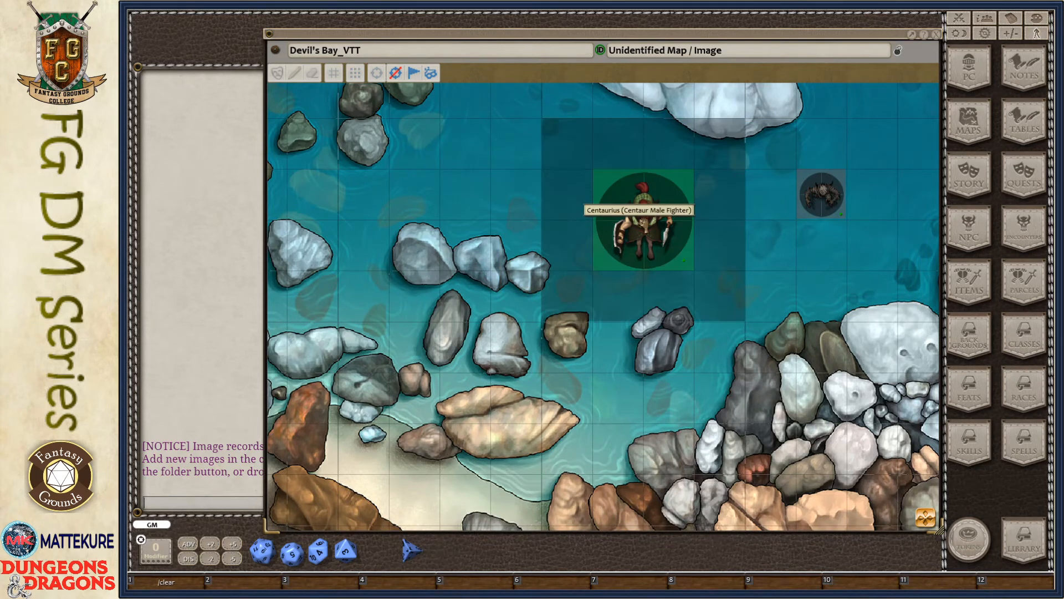
drag(629, 214, 490, 219)
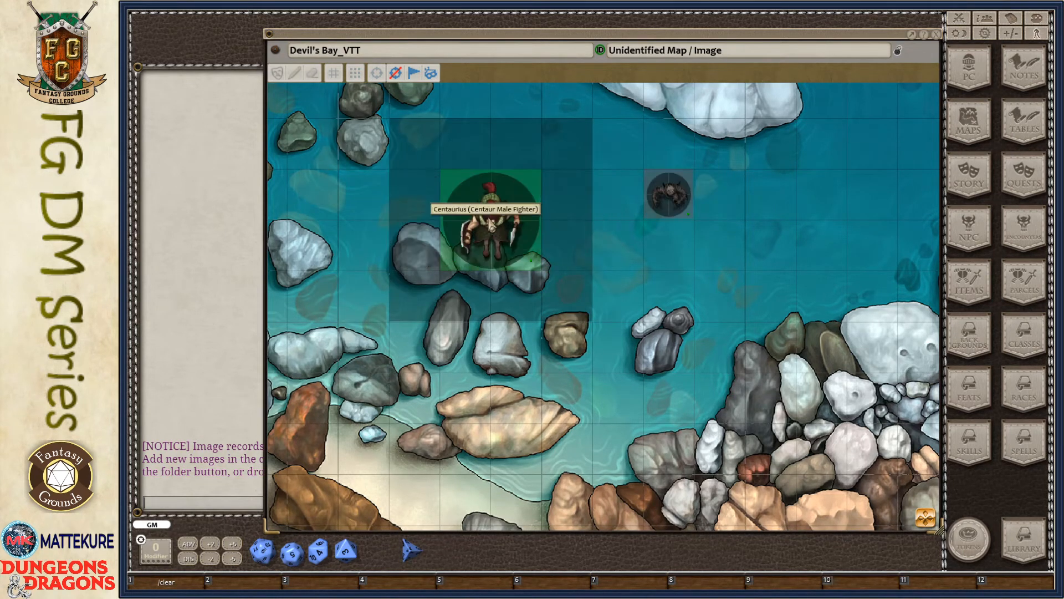
drag(668, 194, 746, 197)
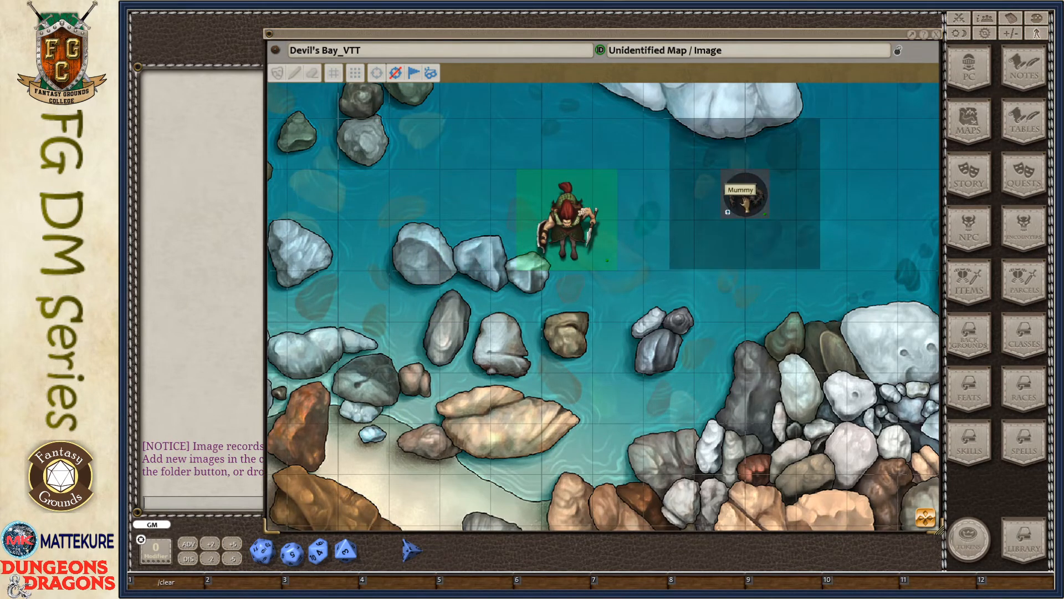
drag(745, 204, 720, 196)
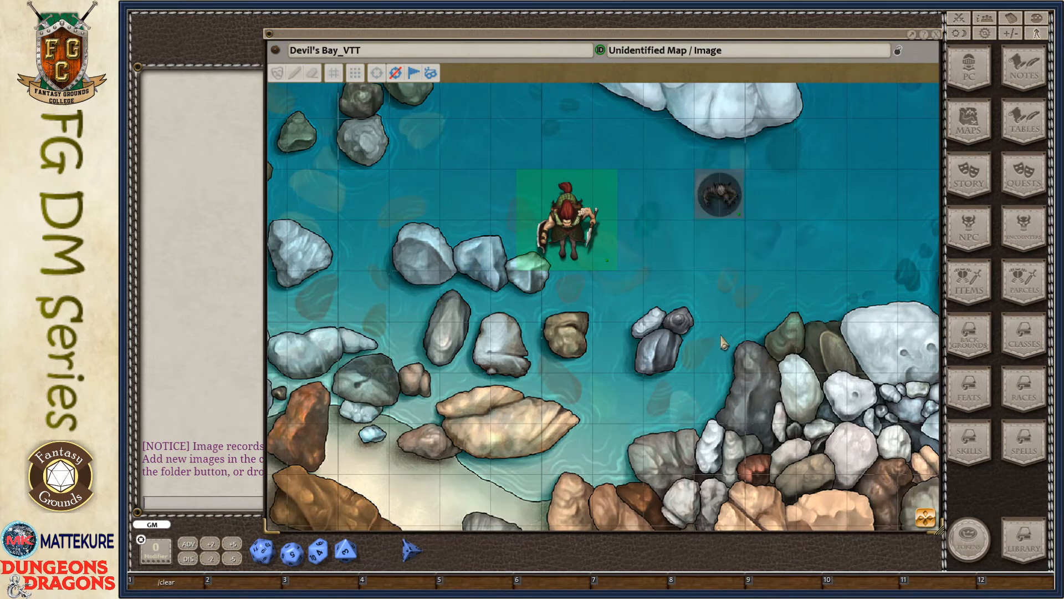
drag(562, 221, 588, 222)
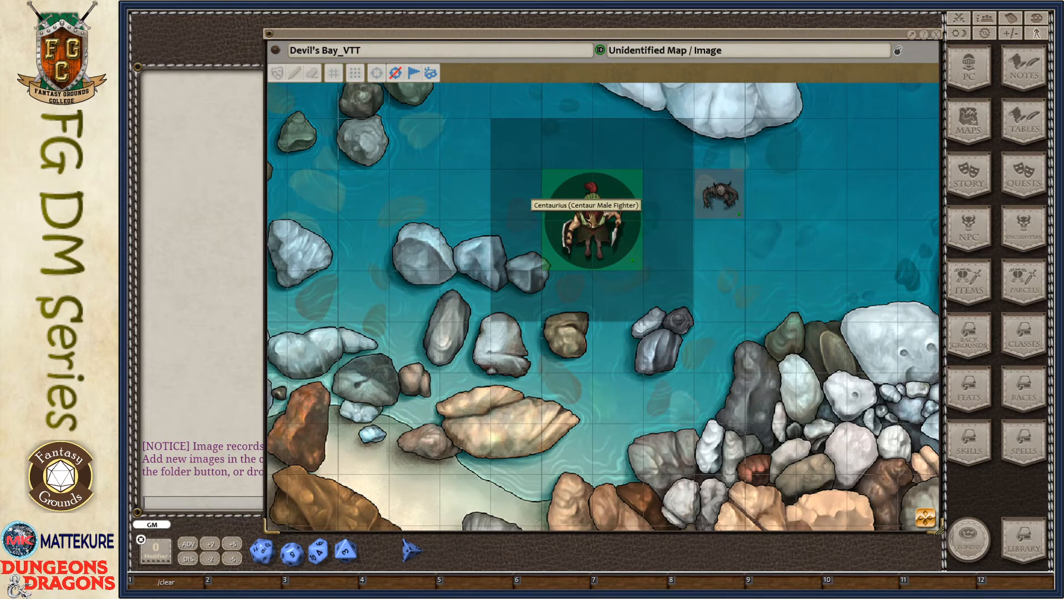
drag(592, 221, 491, 168)
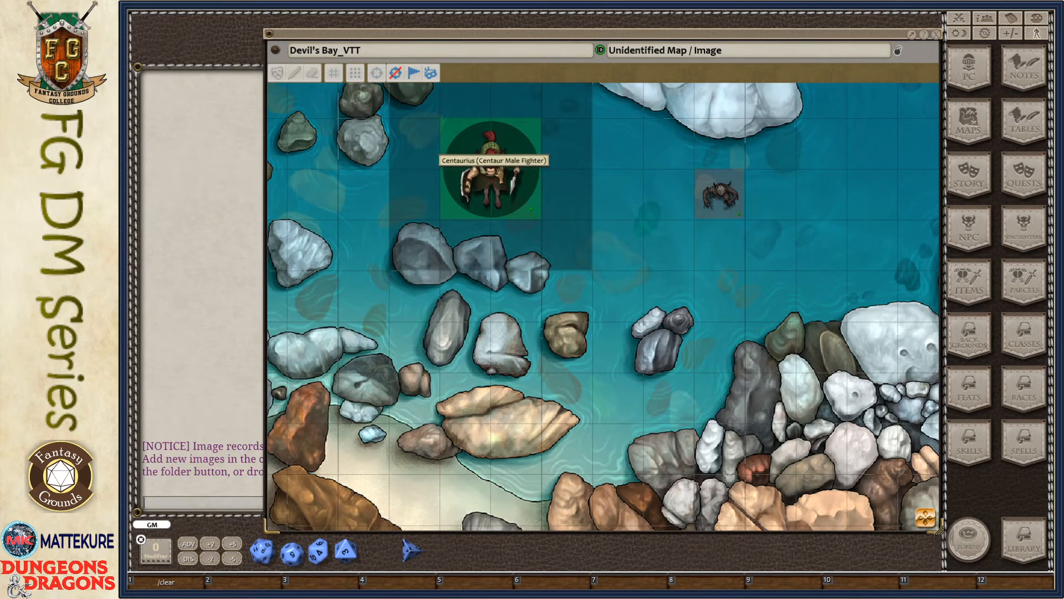
Target the Mummy for the centaur with an area target selection, and clear the target
click(378, 74)
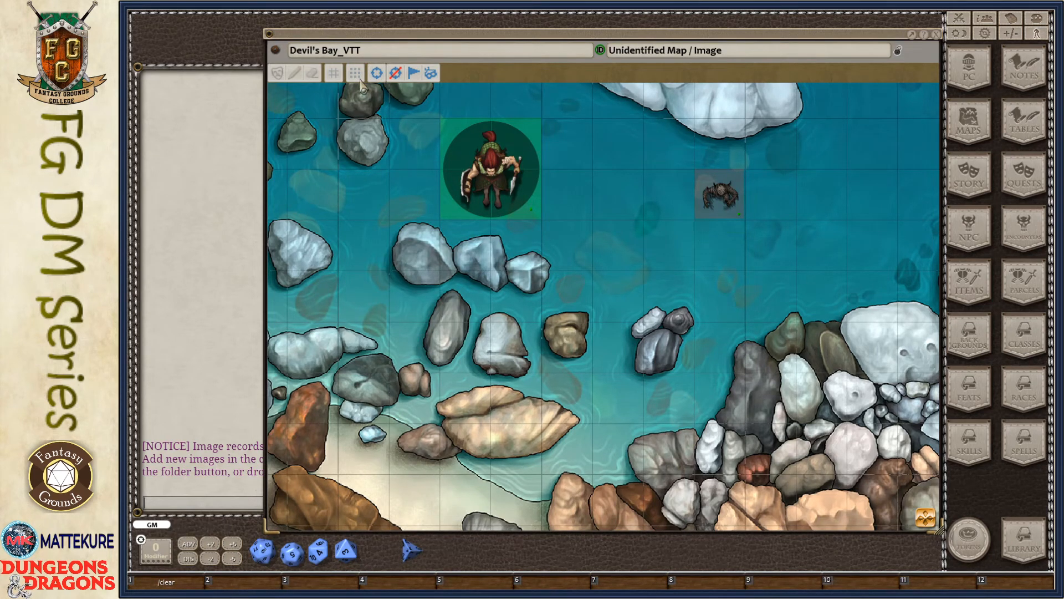
drag(604, 139, 844, 350)
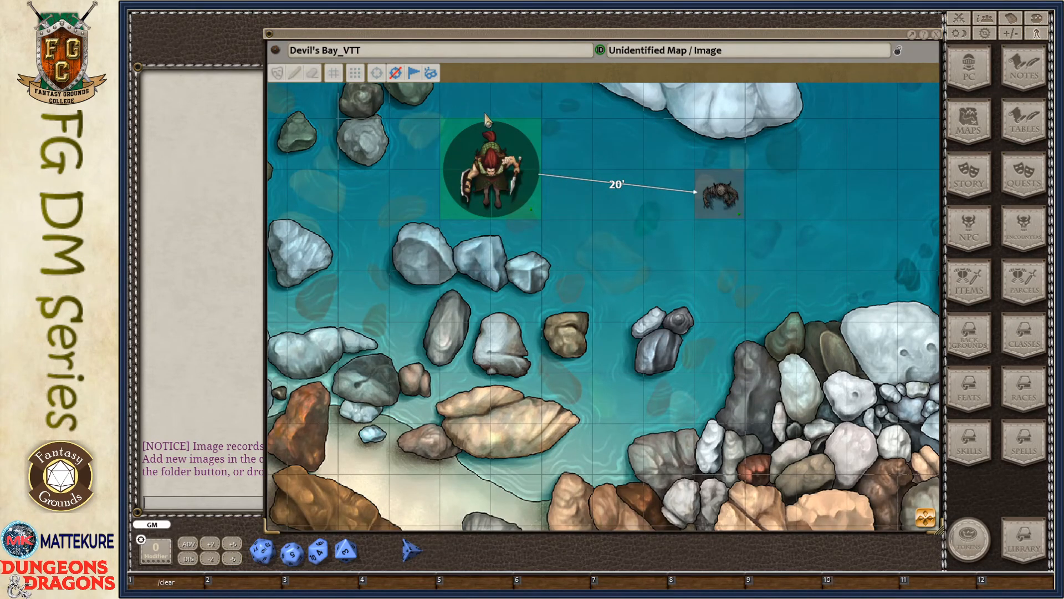
click(394, 78)
Make the centaur token target itself and open the Combat Tracker to check its targets
click(491, 169)
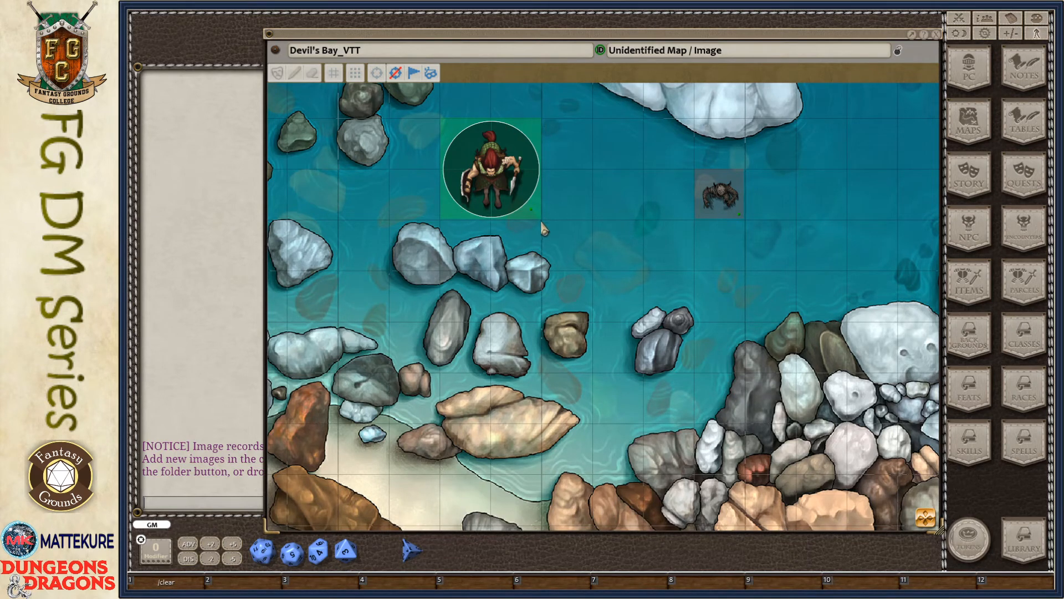
click(961, 16)
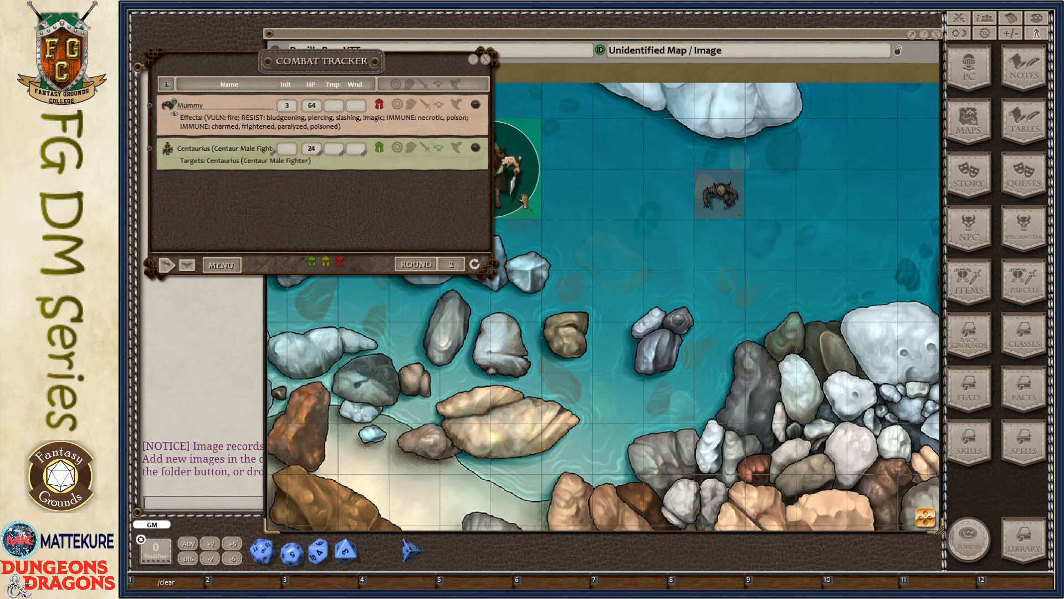
Return to the map and target the hostile Mummy for the centaur with the enemy targeting option
click(611, 247)
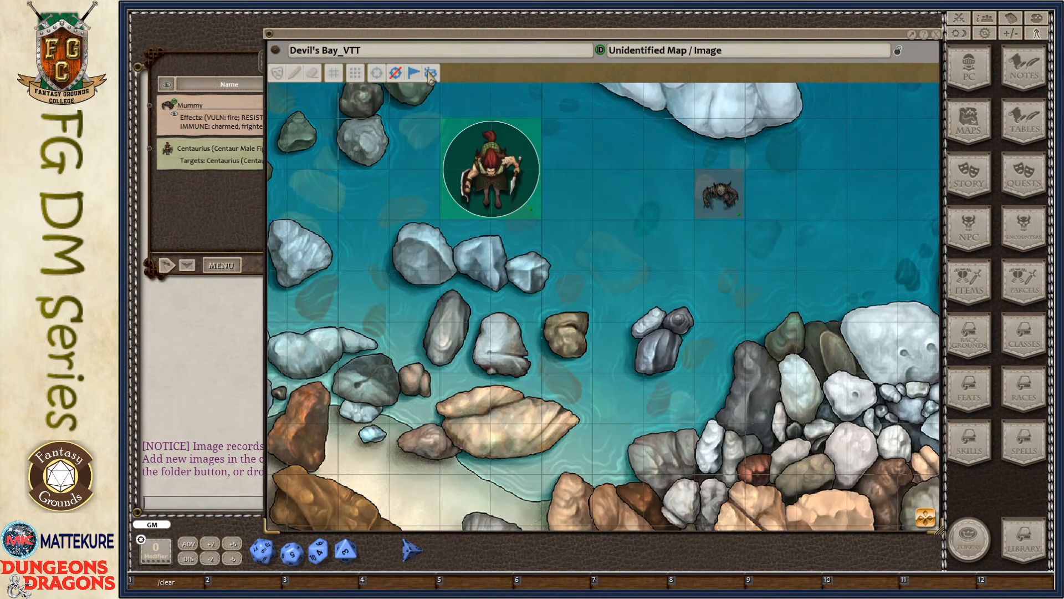
click(431, 74)
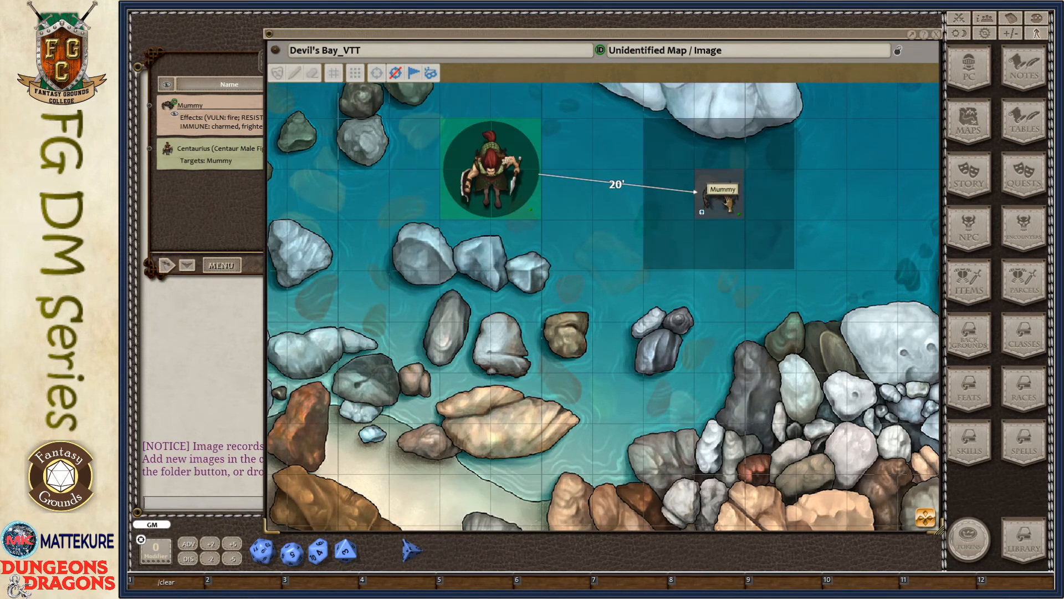
Target the centaur for the Mummy with the enemy targeting option, and clear the targets of both tokens
click(431, 75)
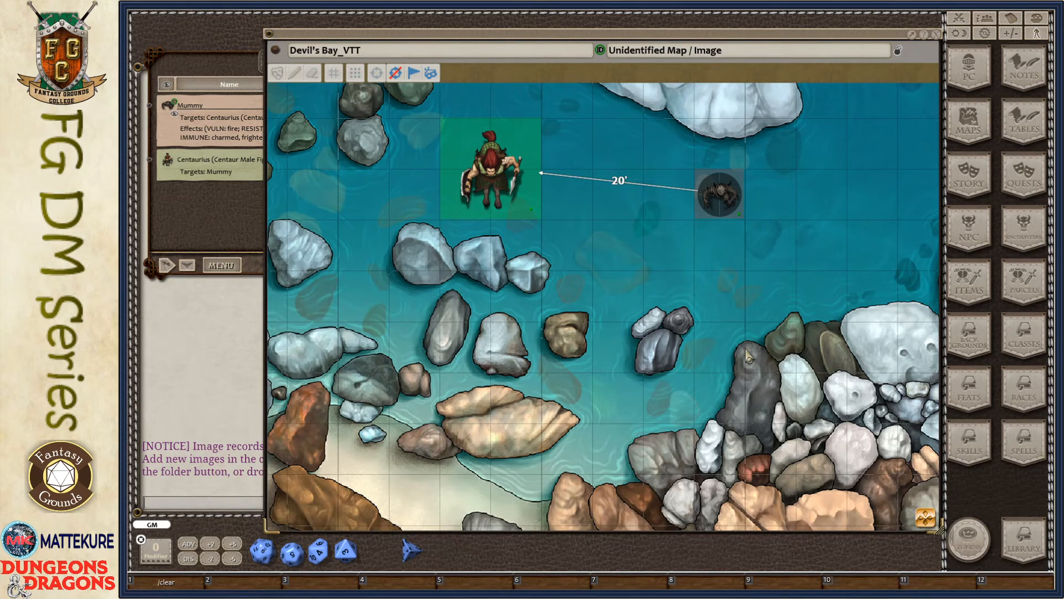
click(395, 74)
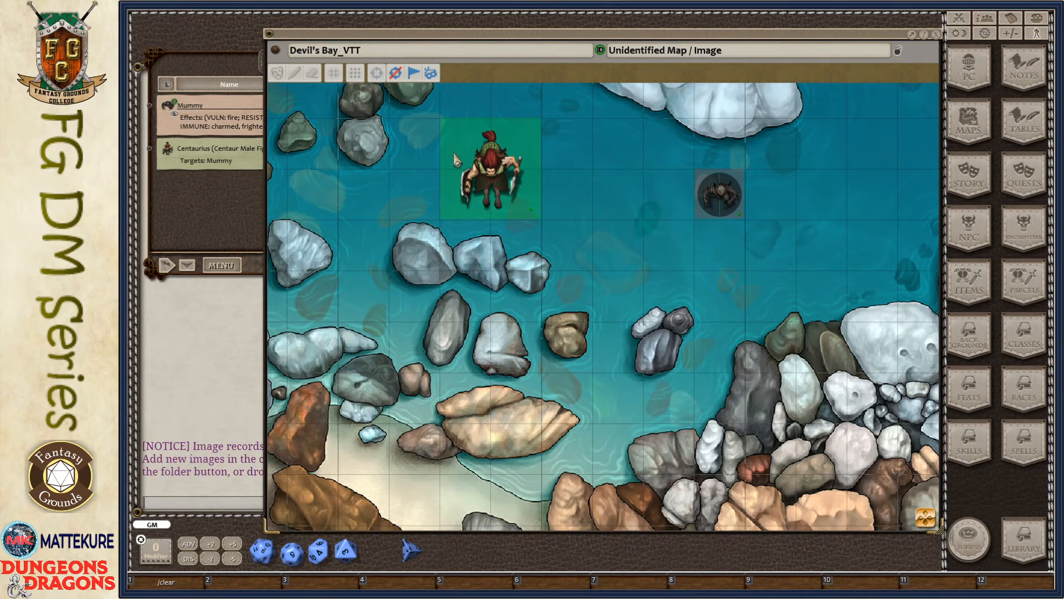
click(396, 73)
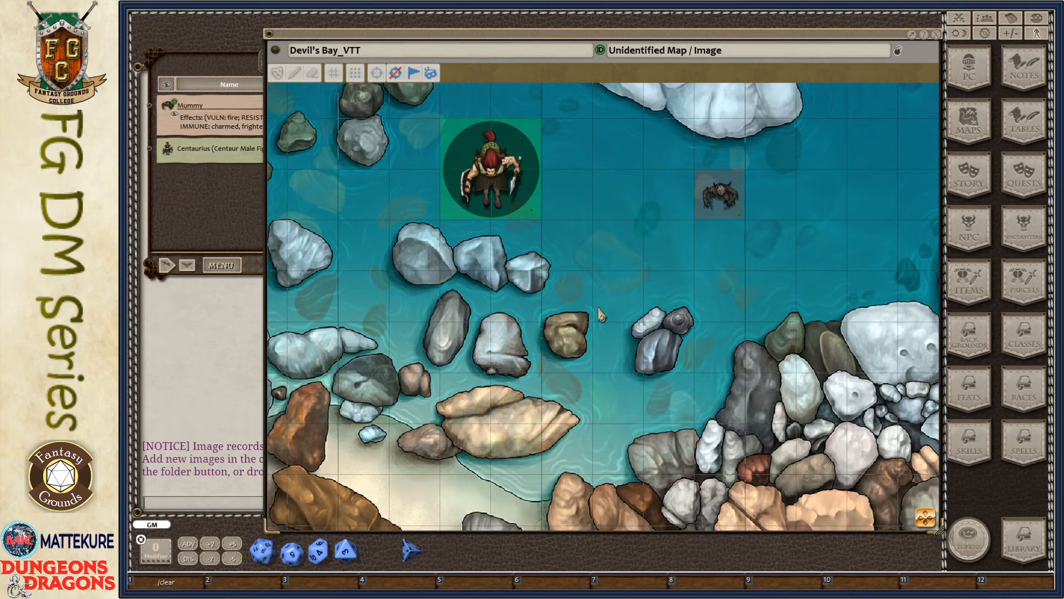
Enable the mask on the Devil's Bay_VTT map and move the centaur token one square toward the Mummy
scroll(599, 308, down, 2)
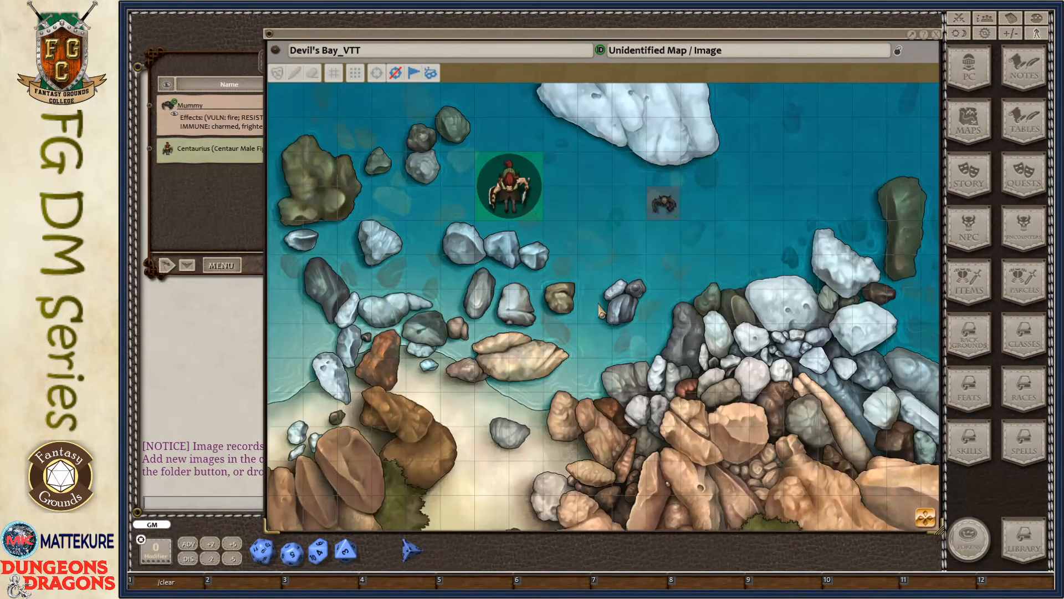
click(277, 73)
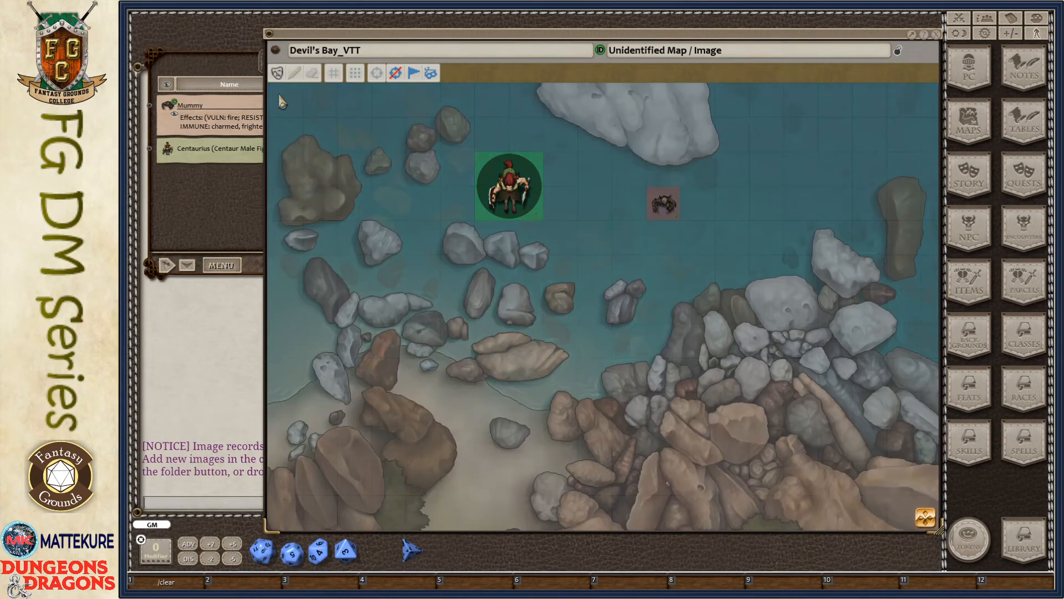
scroll(567, 267, up, 5)
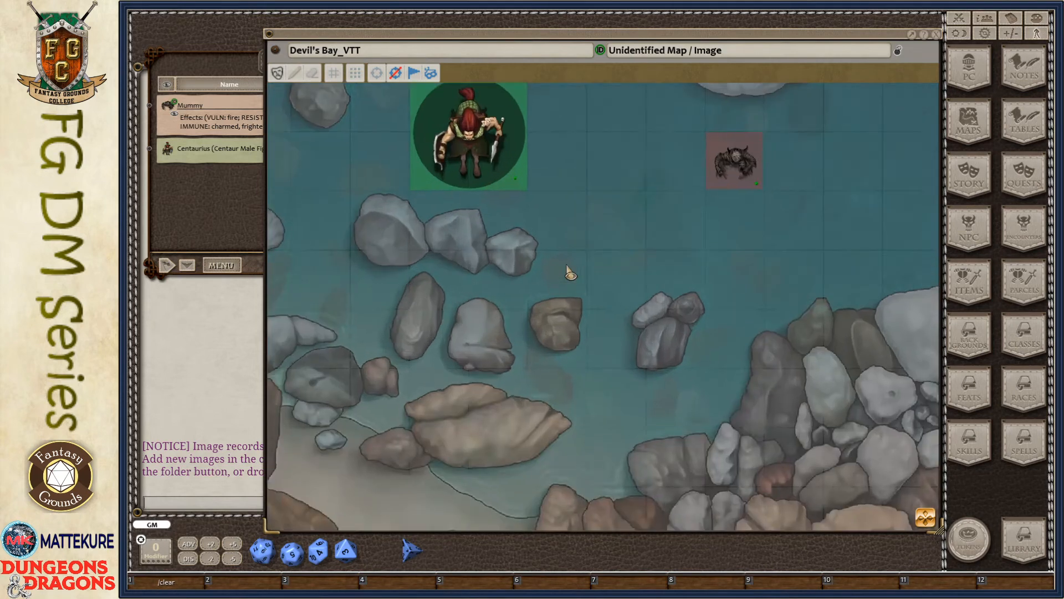
scroll(567, 267, down, 4)
mouse_move(669, 205)
mouse_down()
mouse_move(652, 190)
mouse_move(672, 205)
mouse_up()
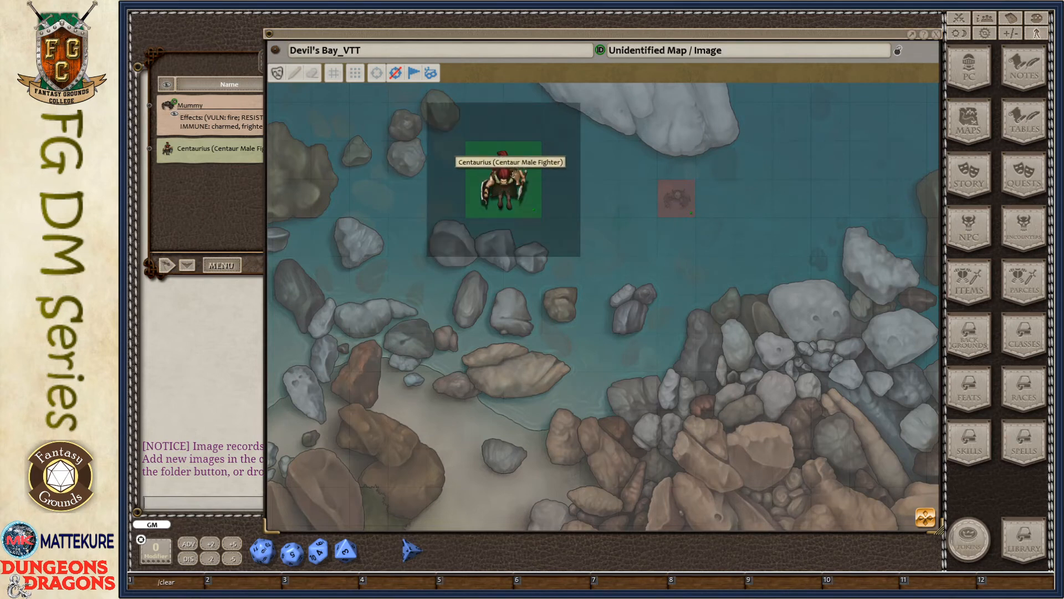
drag(503, 183, 542, 180)
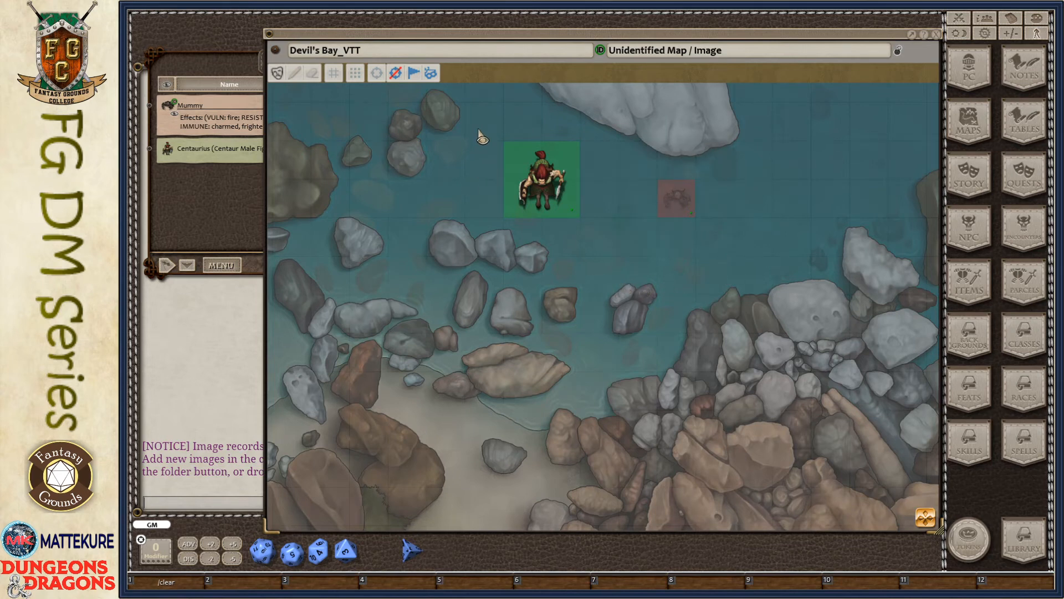
Unmask a rectangular area around the centaur and a narrow horizontal strip across the Mummy
drag(478, 130, 624, 307)
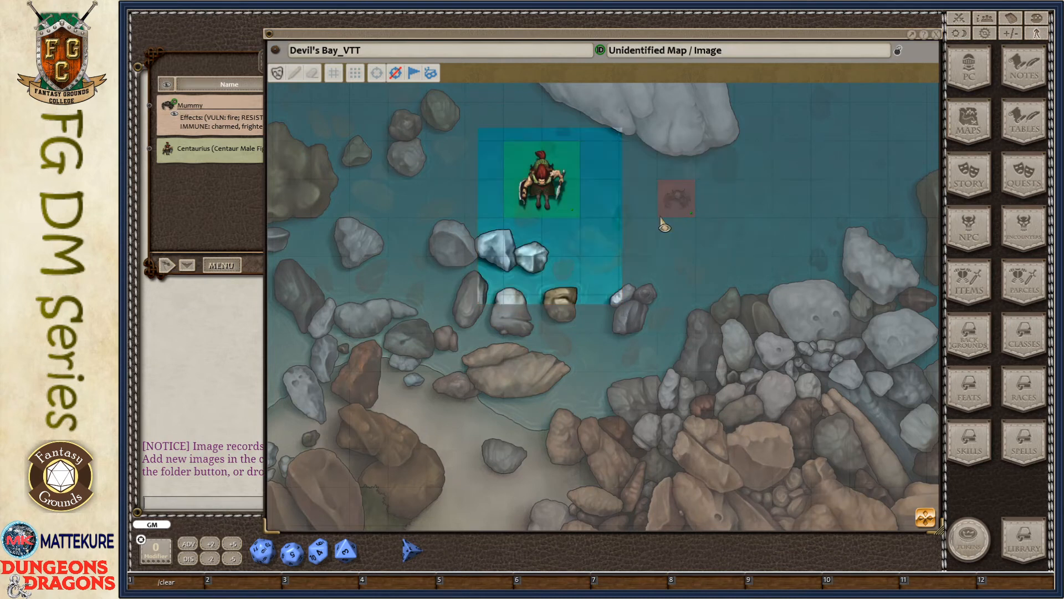
scroll(787, 208, up, 2)
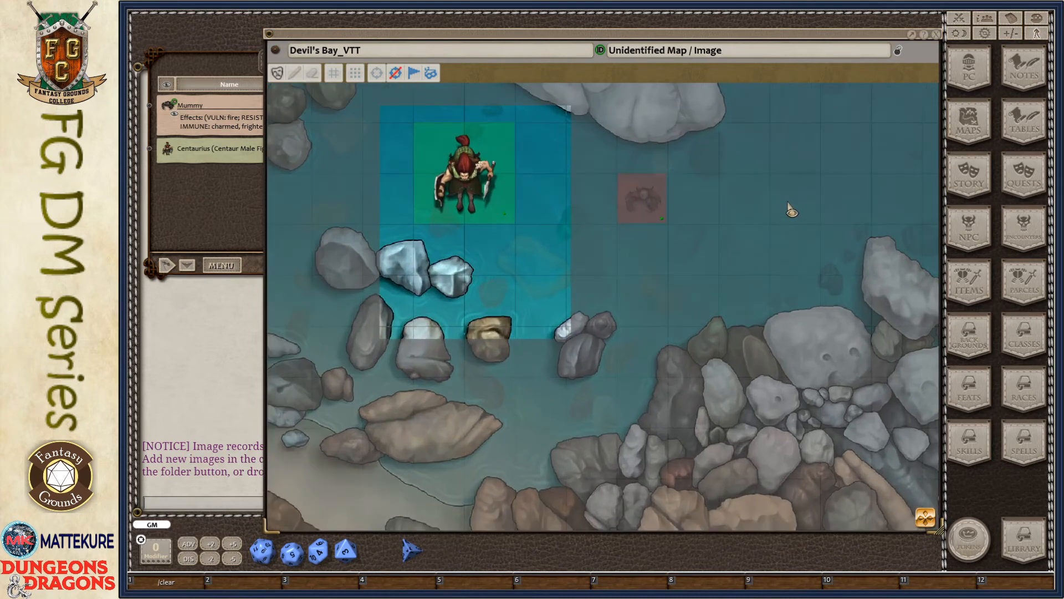
scroll(792, 210, up, 2)
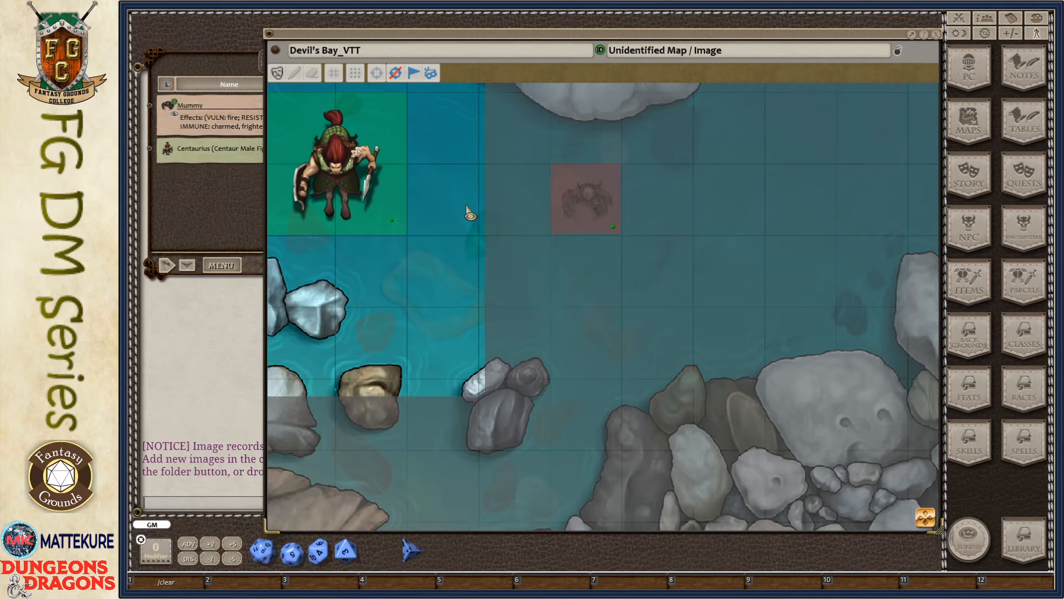
drag(573, 197, 656, 208)
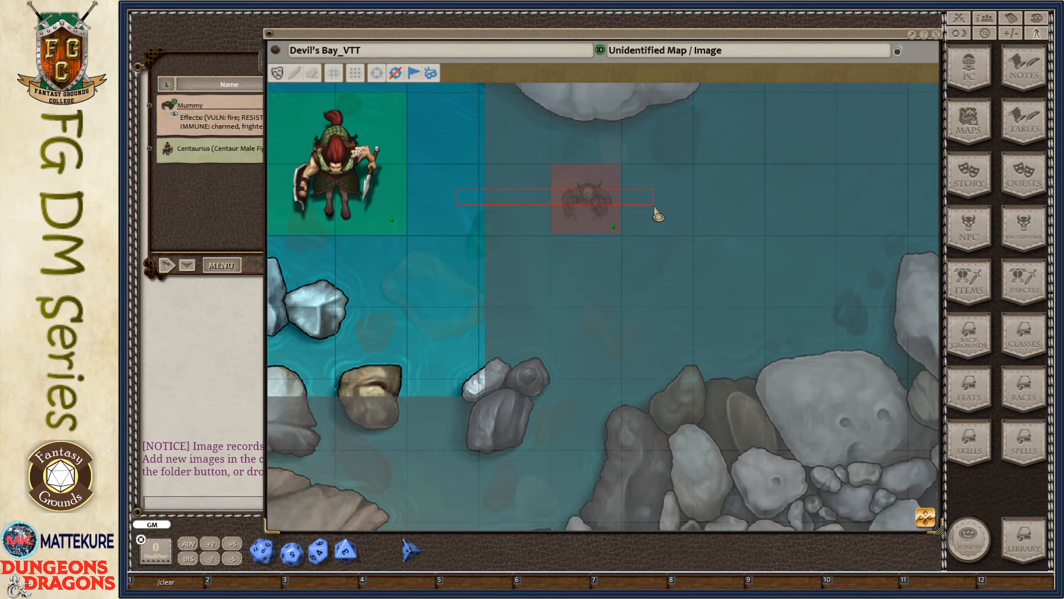
drag(656, 210, 655, 209)
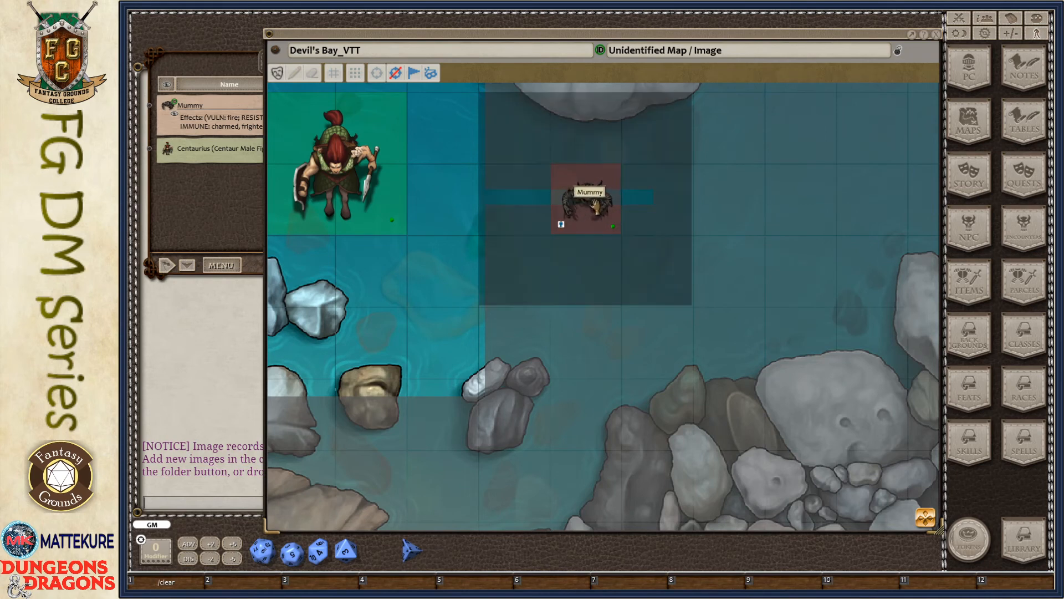
Rotate the Mummy token and unmask the area around it with several overlapping rectangles
key(ctrl)
drag(650, 156, 580, 242)
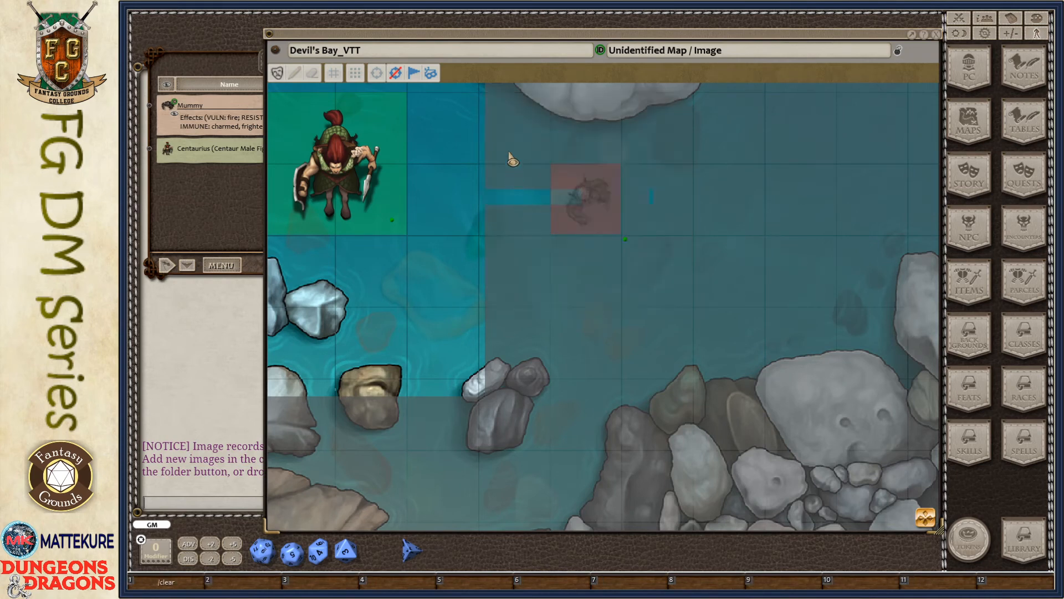
drag(540, 167, 577, 249)
drag(648, 144, 599, 256)
drag(546, 130, 655, 190)
drag(529, 290, 636, 209)
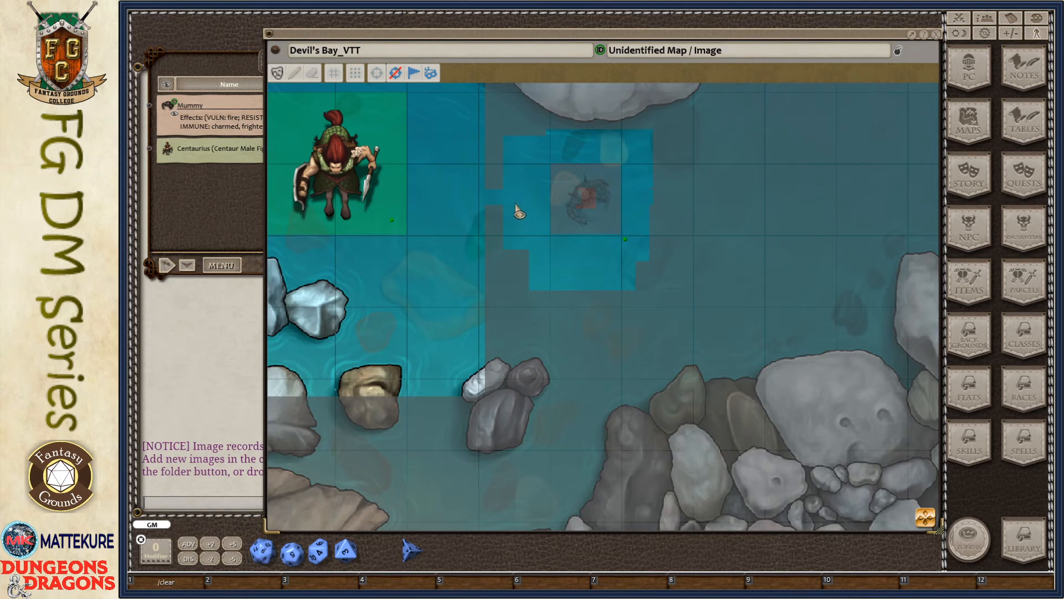
click(621, 230)
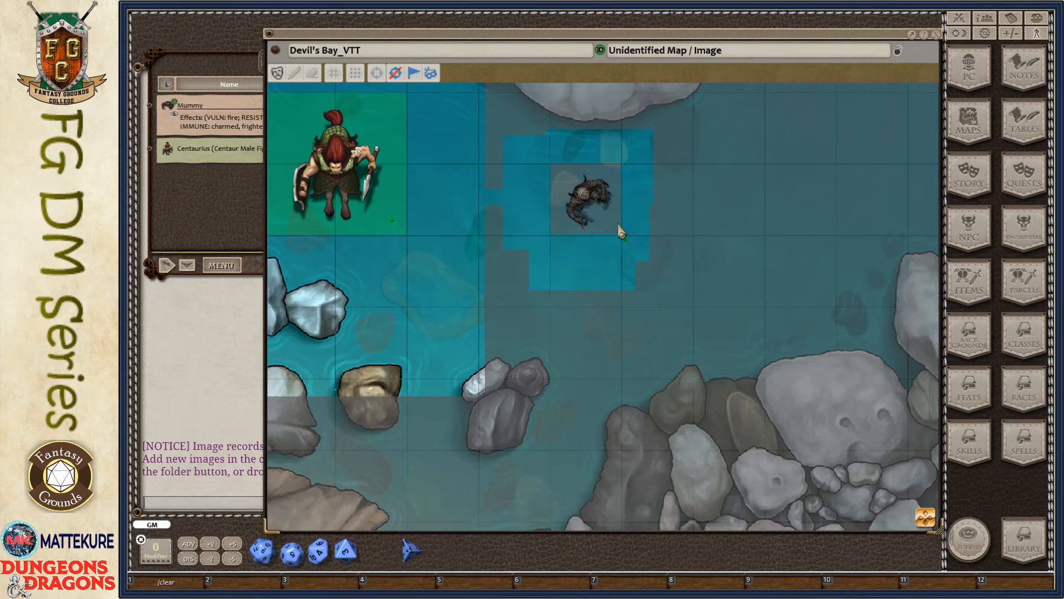
Delete the mask from the Devil's Bay_VTT map and confirm the deletion
scroll(715, 238, down, 3)
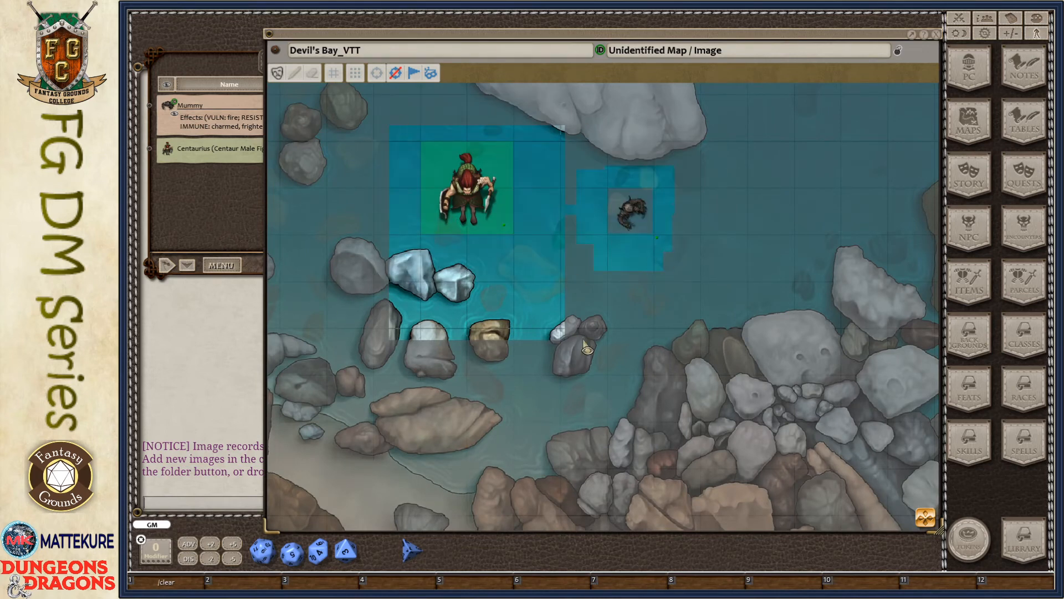
right_click(535, 320)
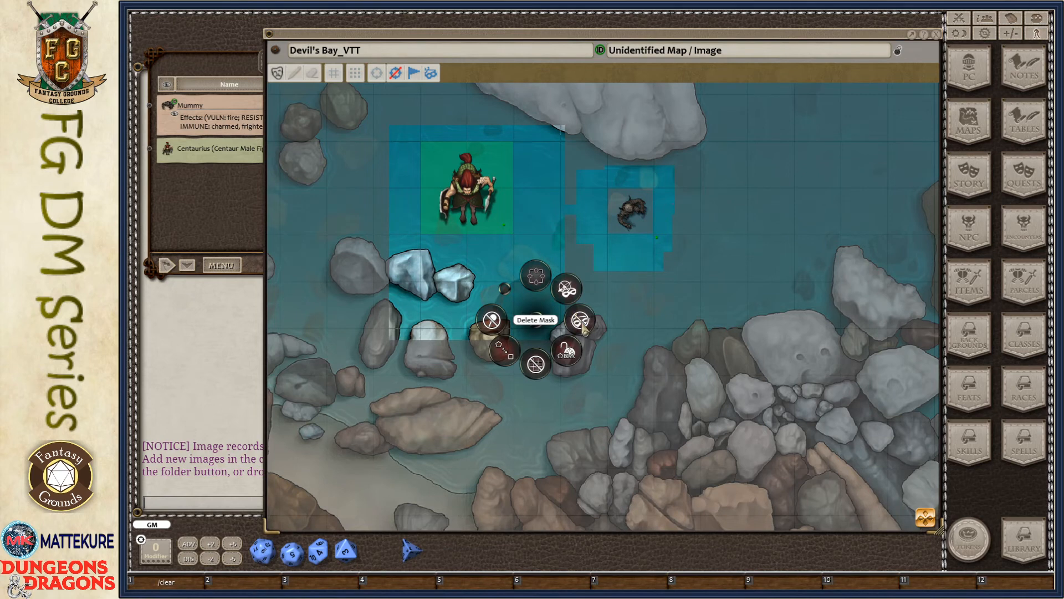
click(608, 348)
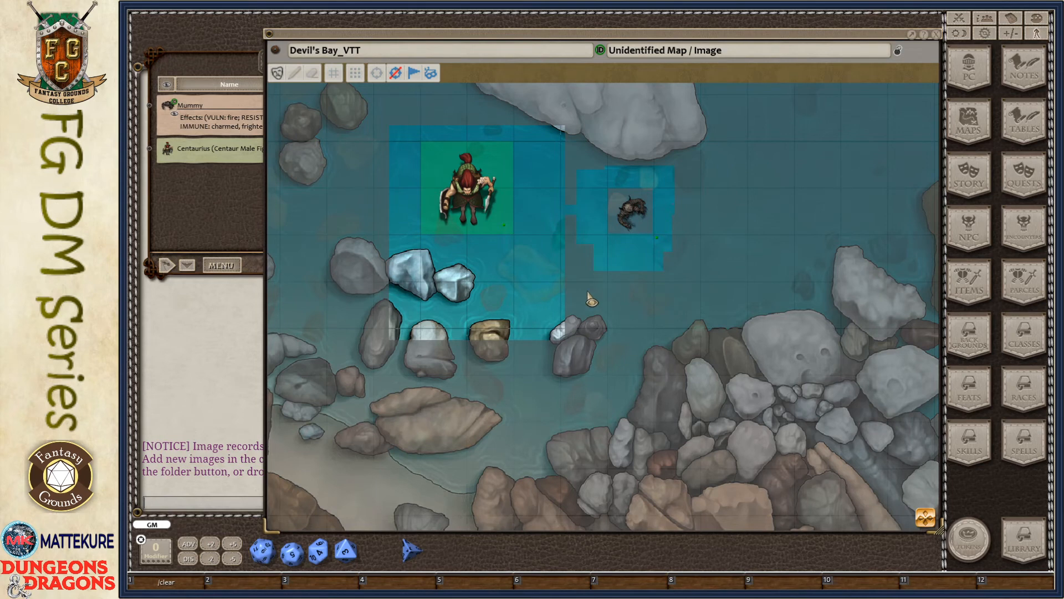
right_click(622, 339)
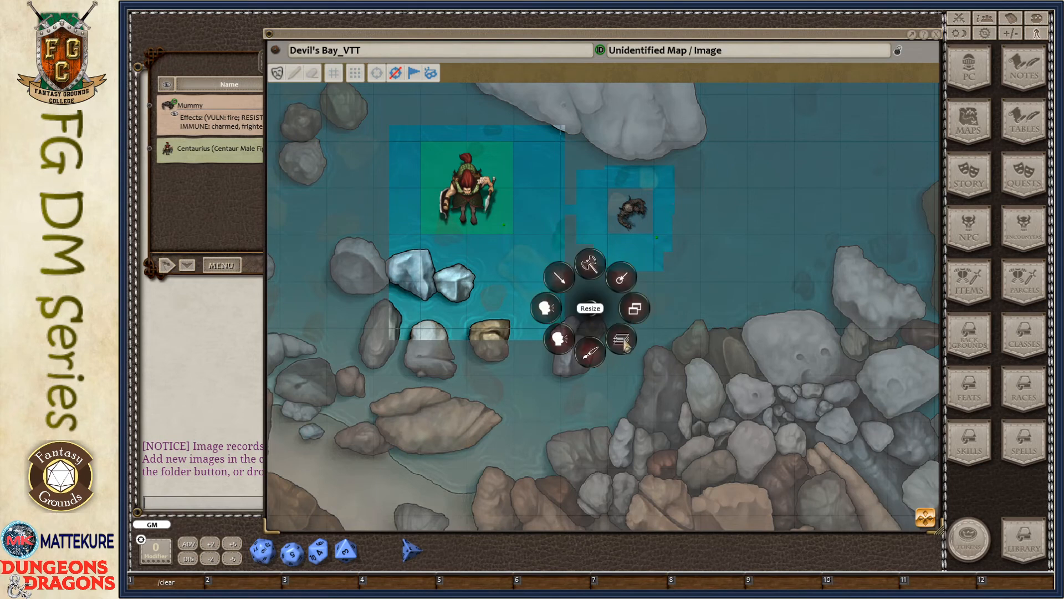
click(666, 339)
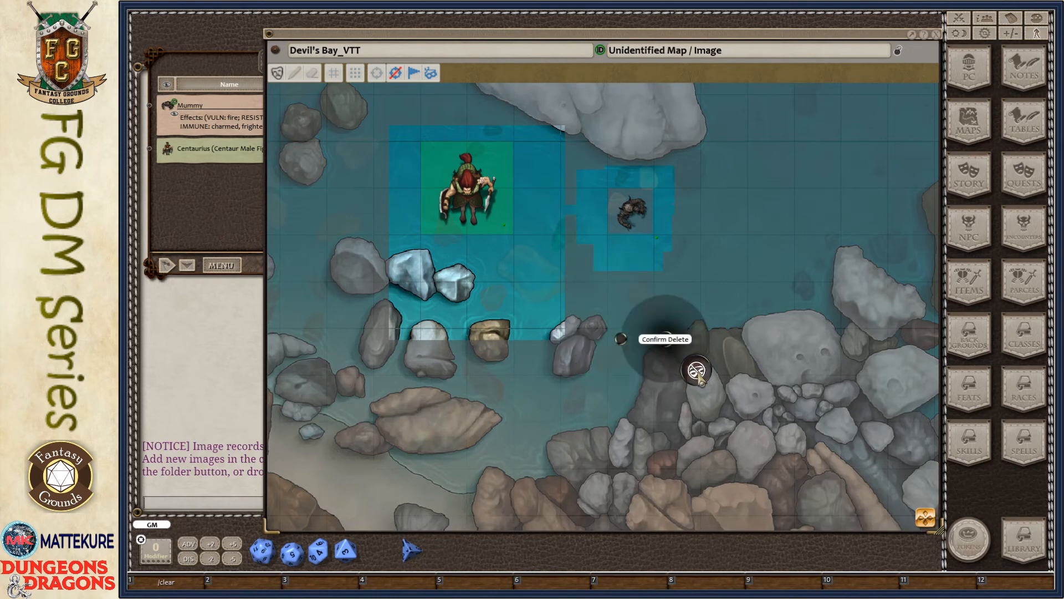
click(695, 372)
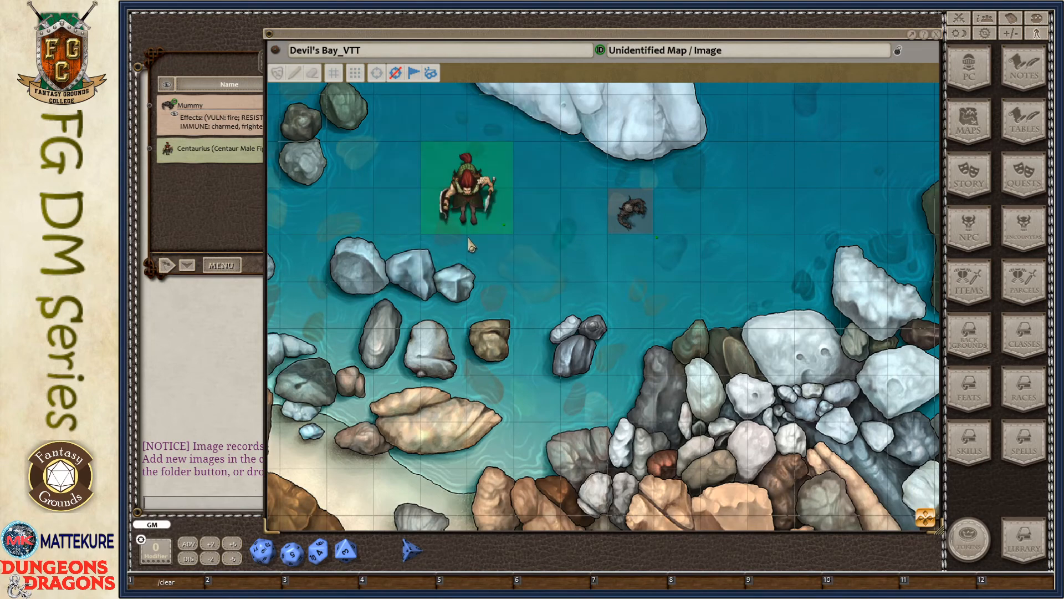
Move the centaur token one square closer to the Mummy in two short diagonal moves
drag(467, 187, 490, 211)
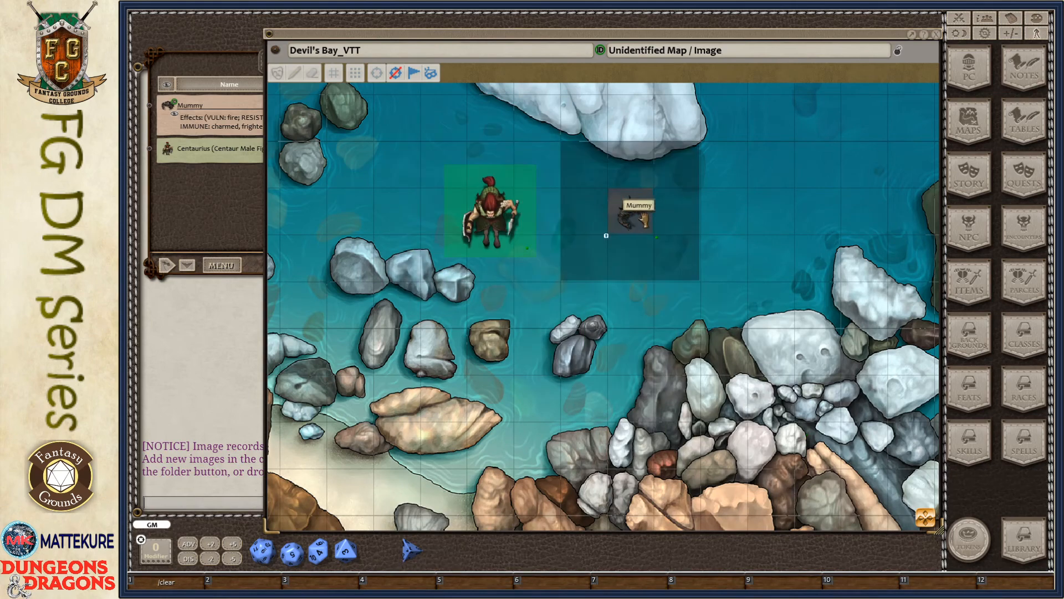
mouse_move(632, 222)
mouse_down()
mouse_move(581, 265)
mouse_move(632, 224)
mouse_up()
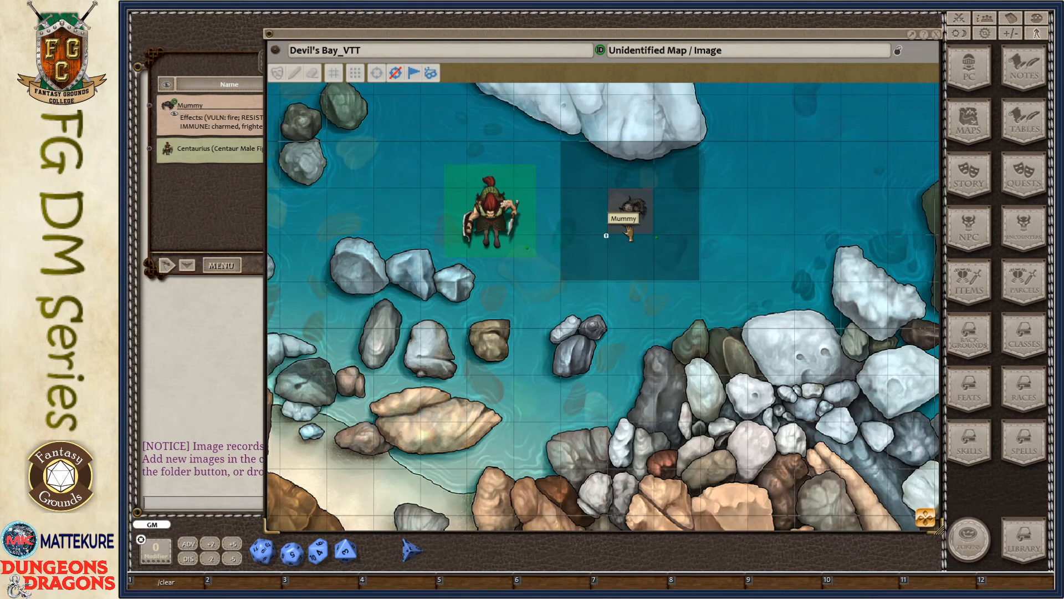
drag(490, 210, 513, 188)
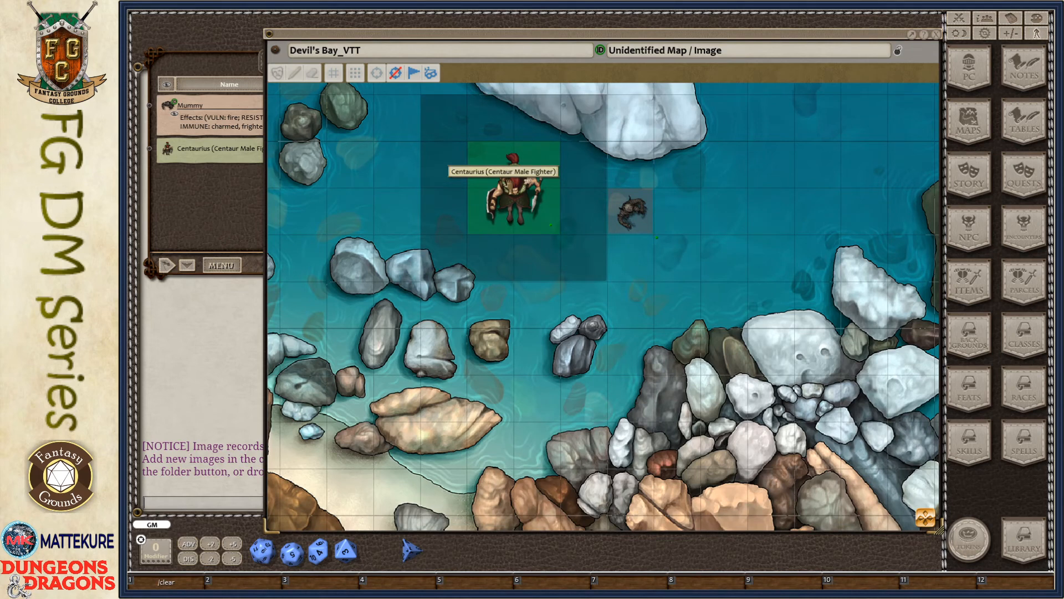
Lock the centaur token and plot a zigzag movement path of about 50 feet ending at the large white rock beyond the Mummy
right_click(506, 179)
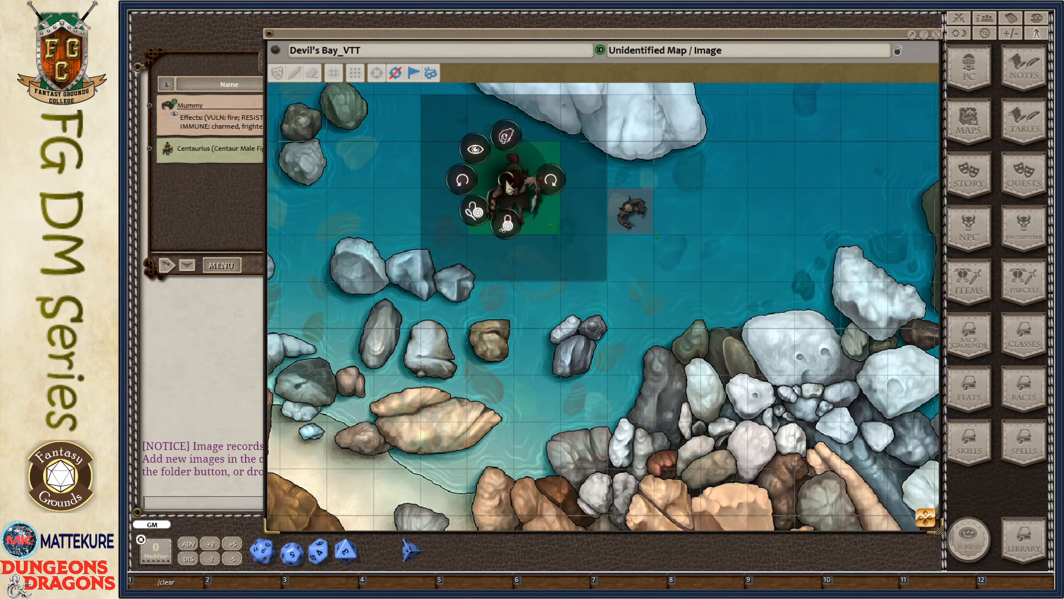
click(513, 232)
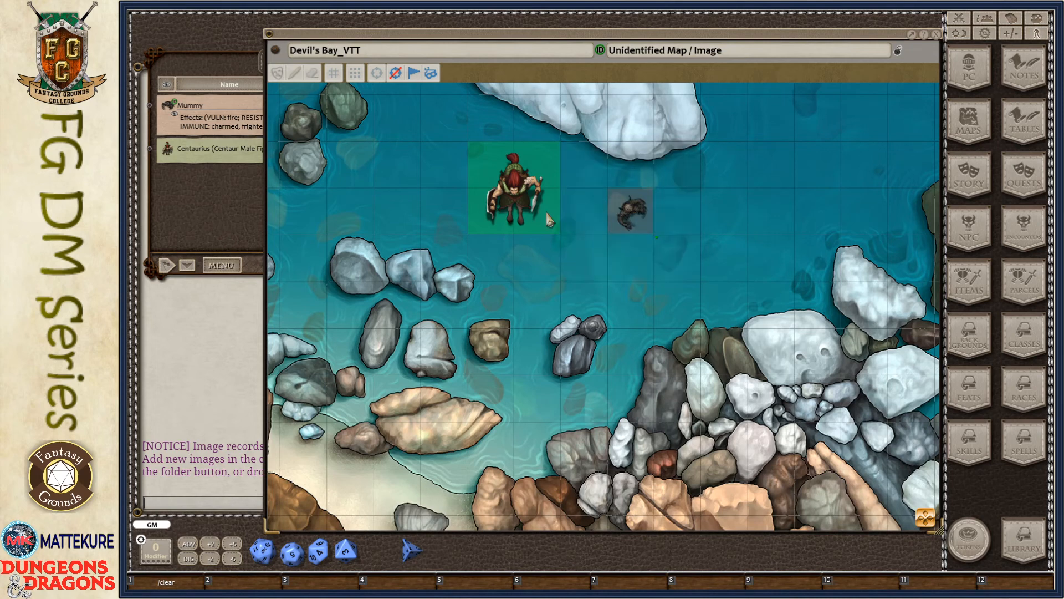
scroll(513, 187, up, 5)
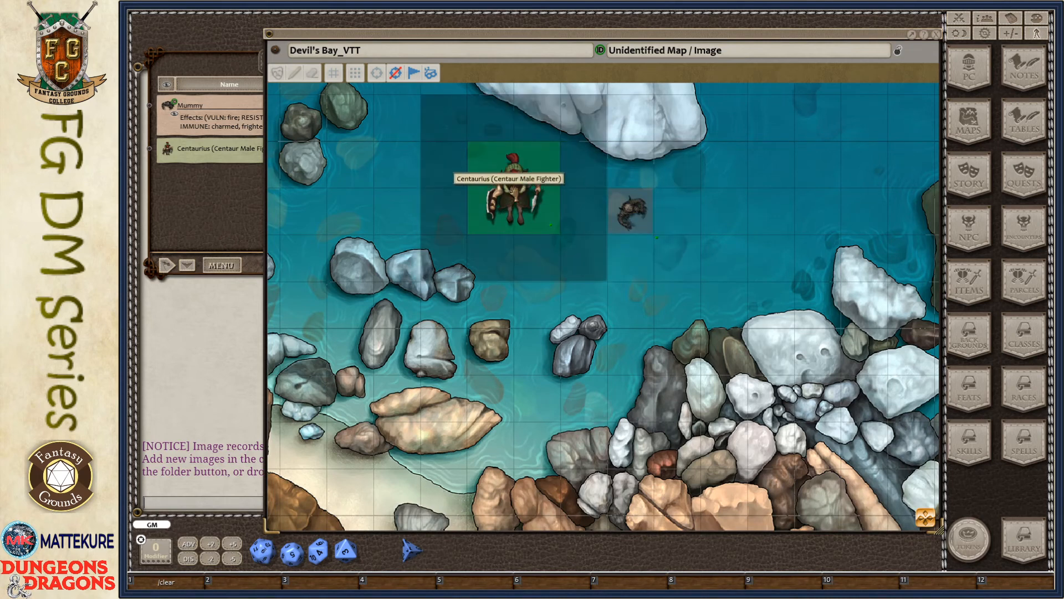
drag(515, 189, 624, 356)
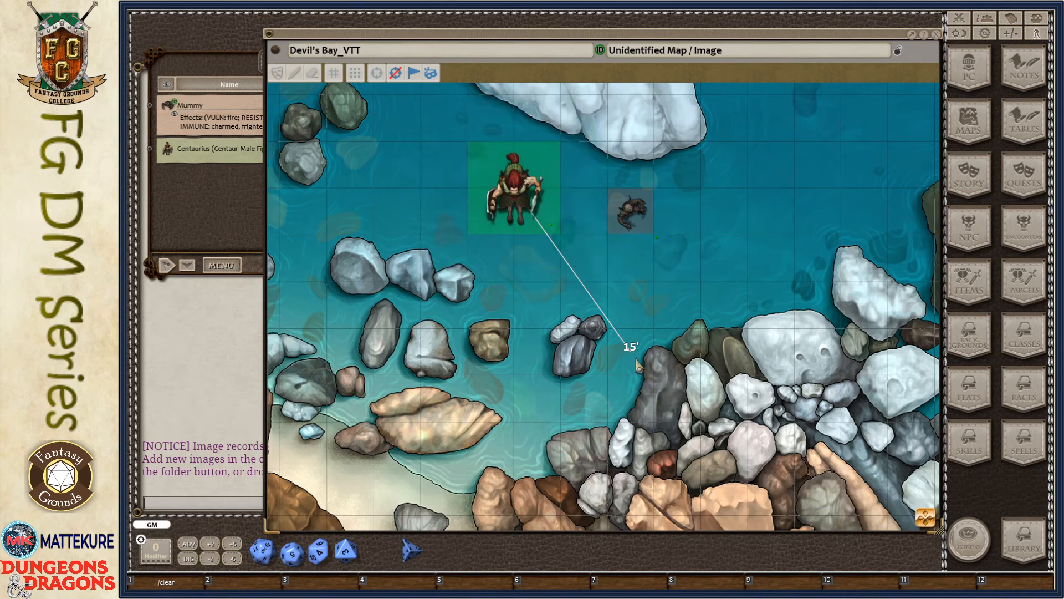
mouse_move(631, 352)
mouse_down()
mouse_move(759, 243)
mouse_move(772, 211)
mouse_move(866, 367)
mouse_move(870, 381)
mouse_move(846, 391)
mouse_up()
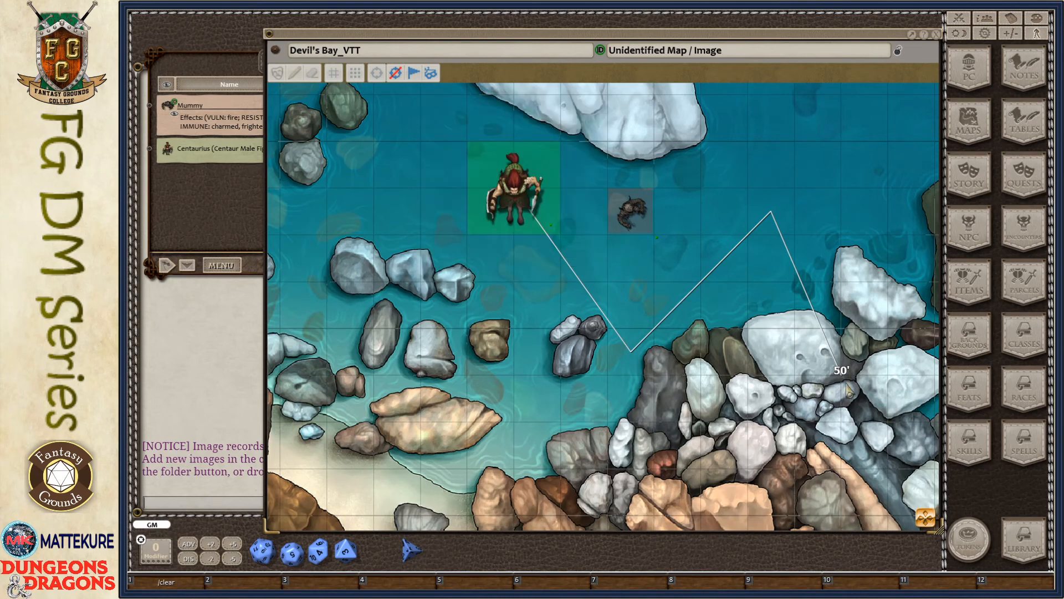
mouse_move(844, 377)
Move the Mummy token one square down and accept the centaur's planned move along its path
drag(642, 213, 631, 258)
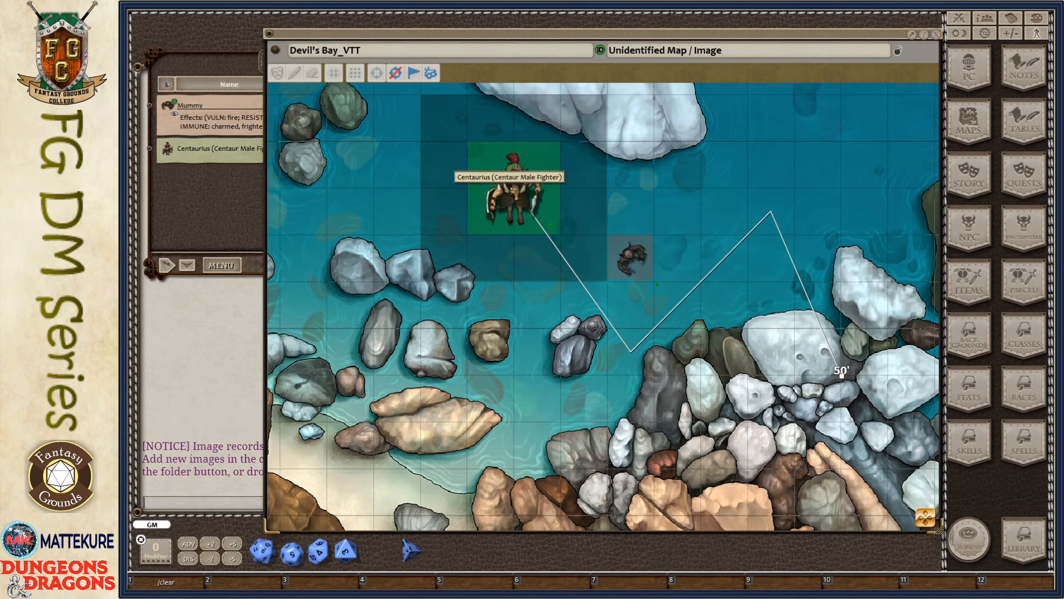
right_click(511, 186)
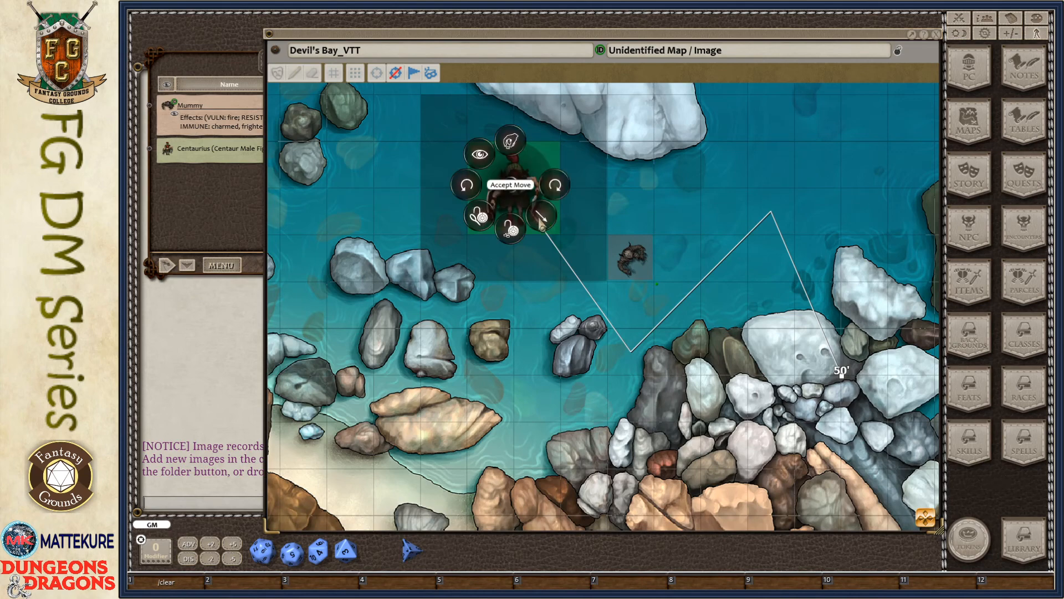
click(541, 219)
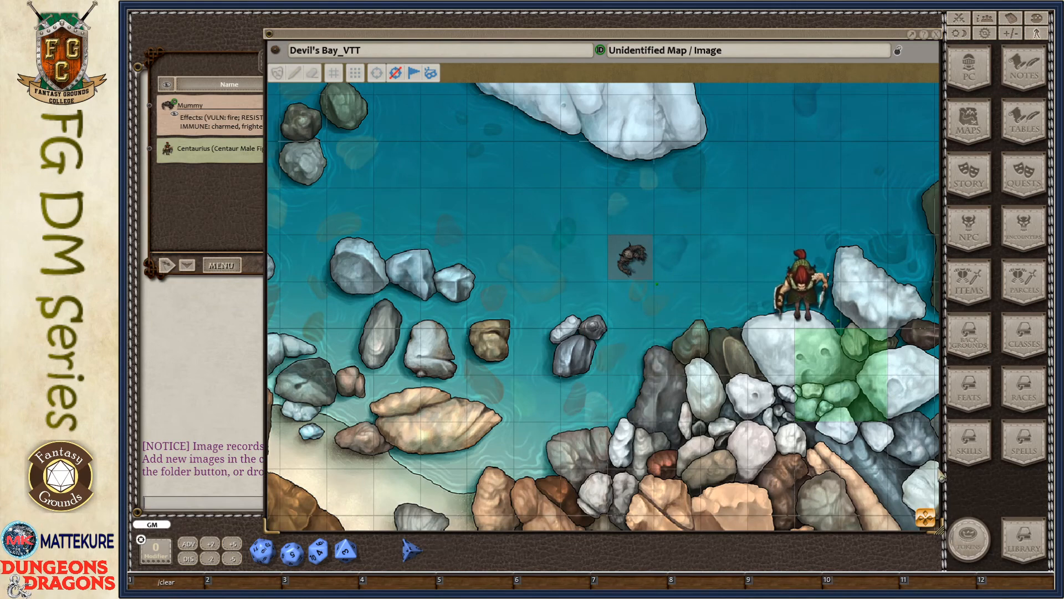
Plot a straight move of about 35 feet for the centaur back above the three blue-grey rocks and approve it
mouse_move(843, 375)
mouse_down()
mouse_move(542, 288)
mouse_move(490, 211)
mouse_up()
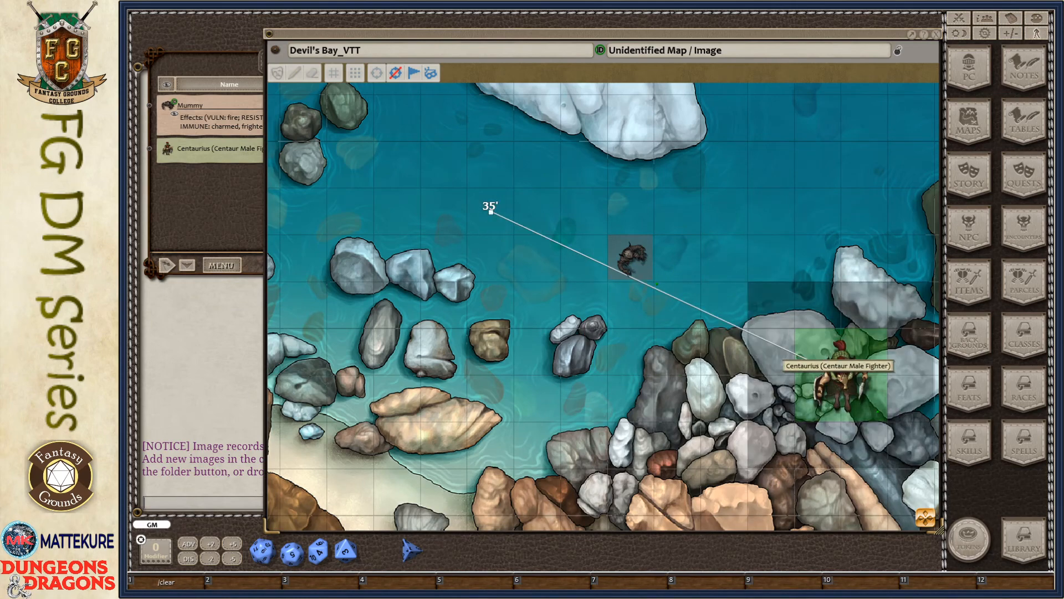
drag(491, 210, 491, 210)
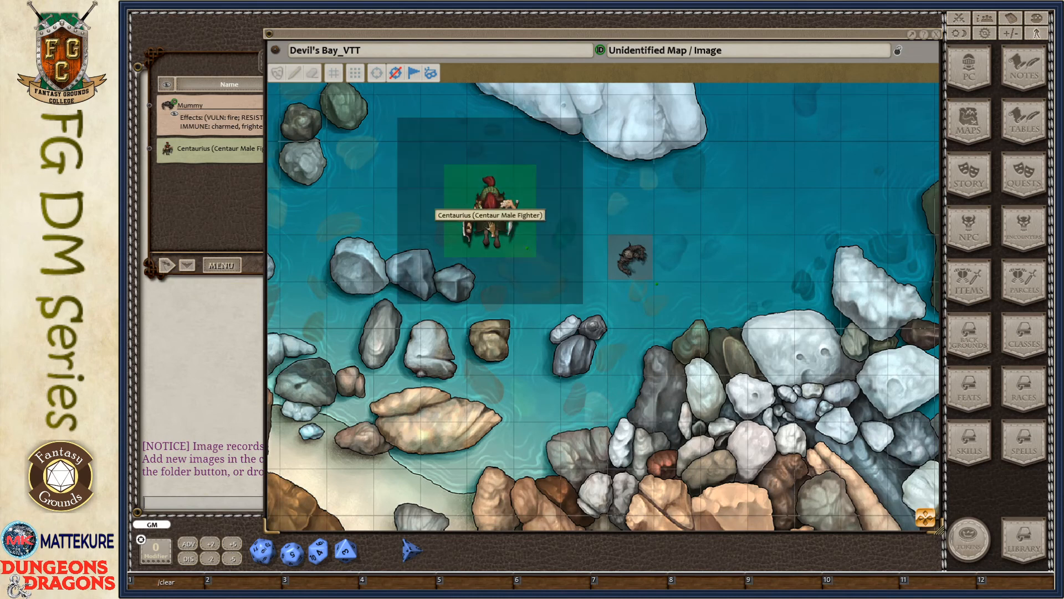
Move the centaur one square diagonally toward the Mummy, and move the Mummy four squares left to the blue-grey rocks and back again
drag(482, 210, 525, 188)
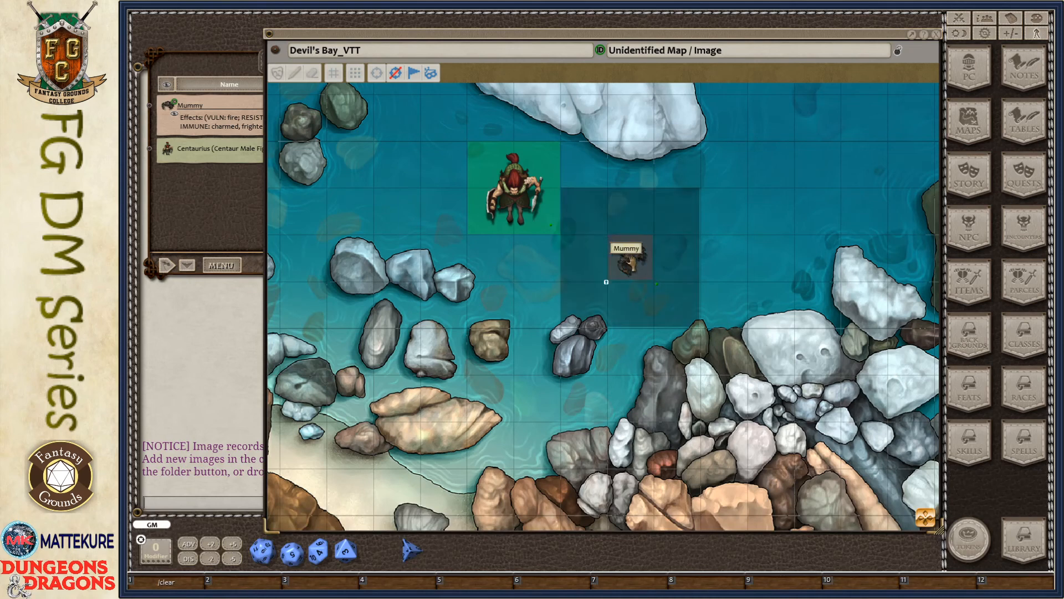
drag(623, 256, 409, 265)
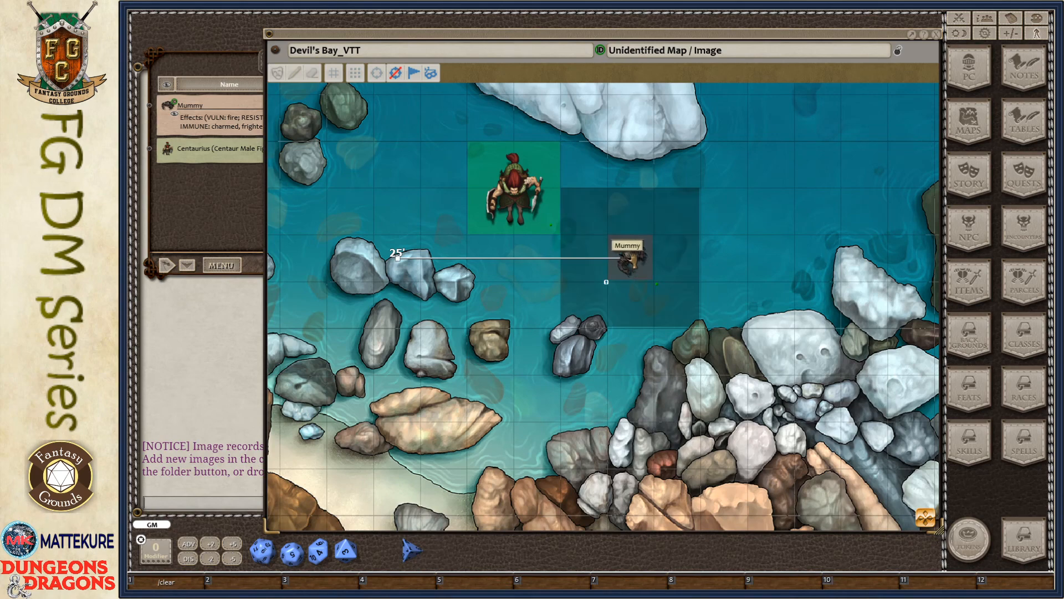
drag(632, 258, 442, 267)
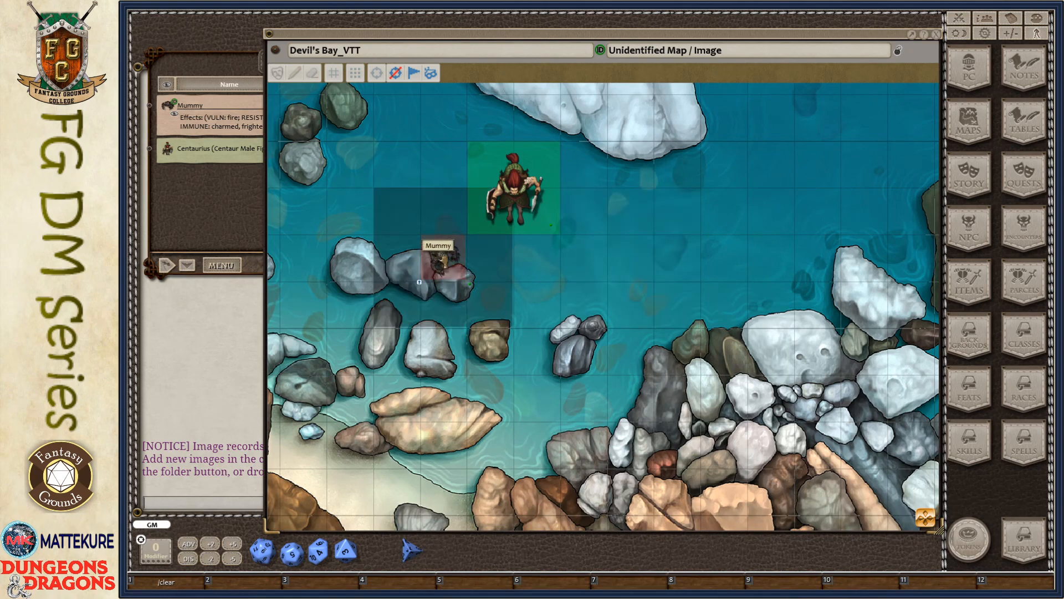
drag(444, 269, 547, 270)
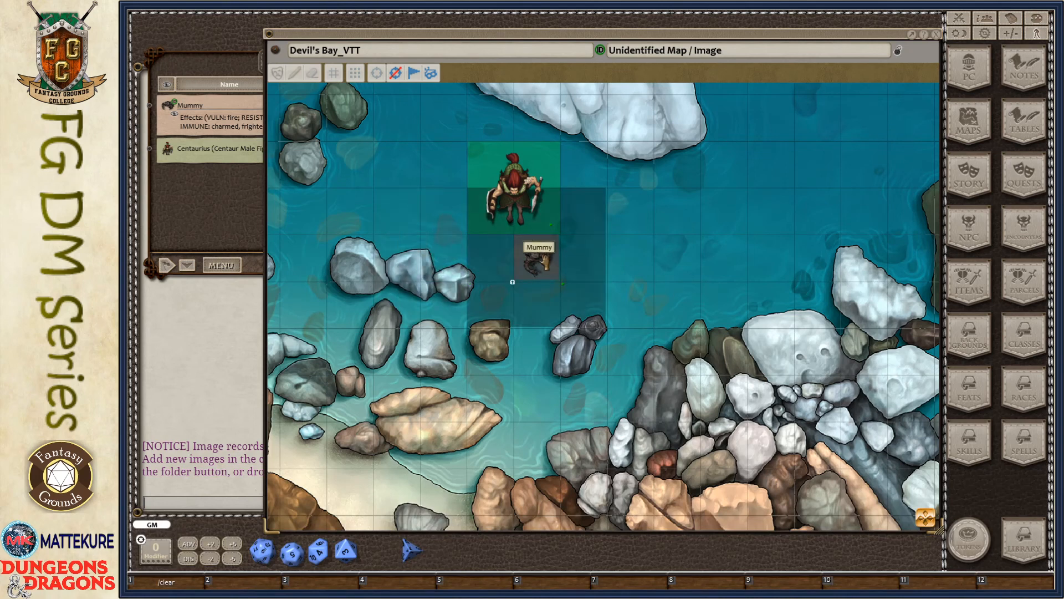
drag(542, 265, 636, 265)
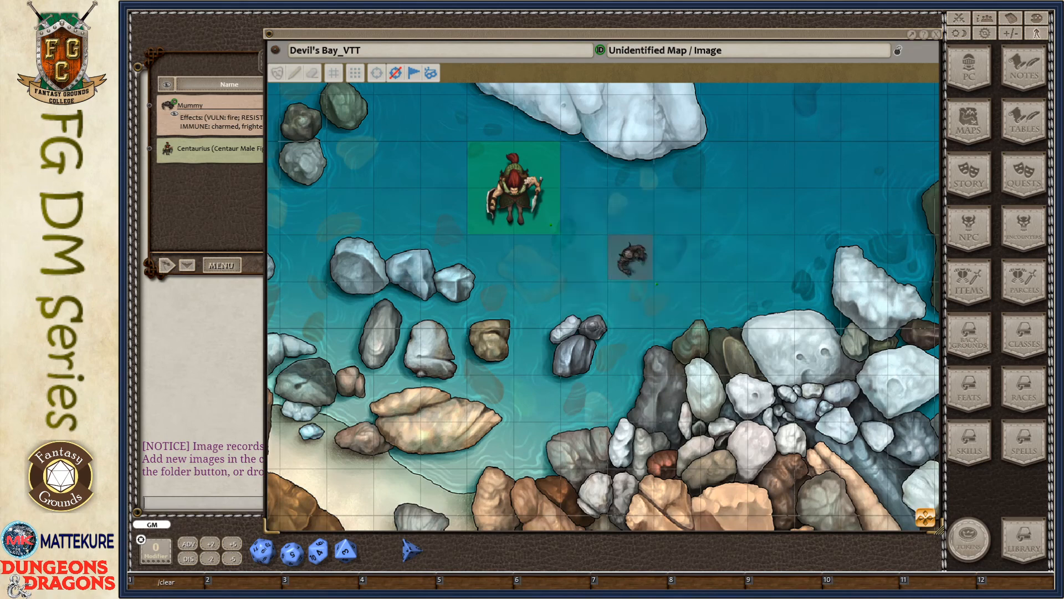
Plot a bent 35-foot path for the Mummy that loops past the blue-grey rocks to the large white rock, and shift the centaur one square right
mouse_move(633, 250)
mouse_down()
mouse_move(441, 260)
mouse_move(482, 201)
mouse_move(506, 195)
mouse_move(505, 256)
mouse_move(521, 222)
mouse_move(512, 190)
mouse_move(491, 230)
mouse_move(511, 191)
mouse_move(501, 197)
mouse_move(602, 143)
mouse_up()
right_click(514, 189)
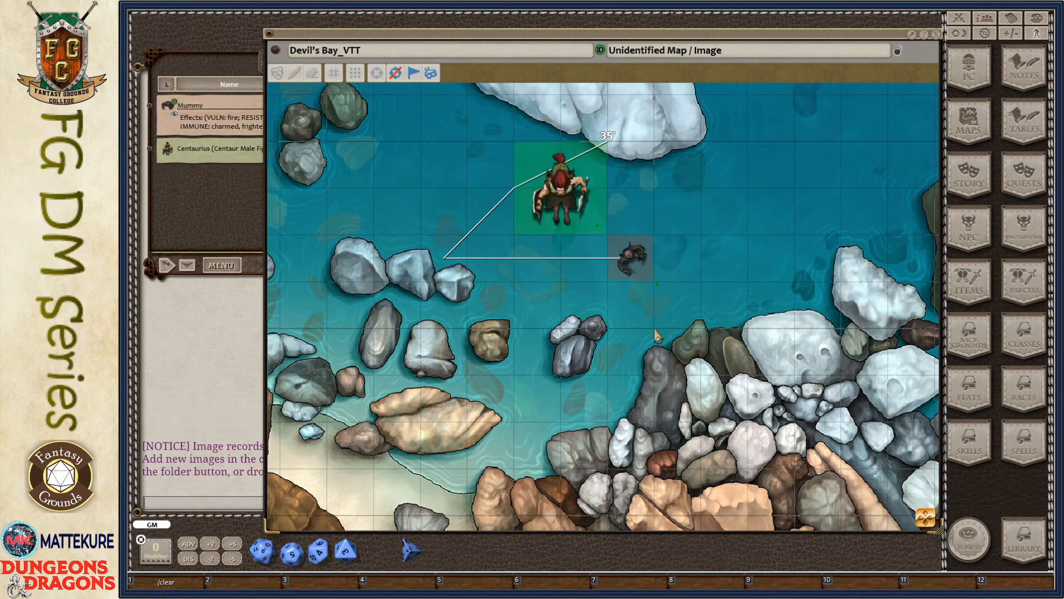
Replot the Mummy's path as a straight 15-foot move toward the three blue-grey rocks, and view its token options without choosing one
mouse_move(632, 259)
mouse_down()
mouse_move(490, 271)
mouse_move(491, 259)
mouse_move(632, 258)
mouse_up()
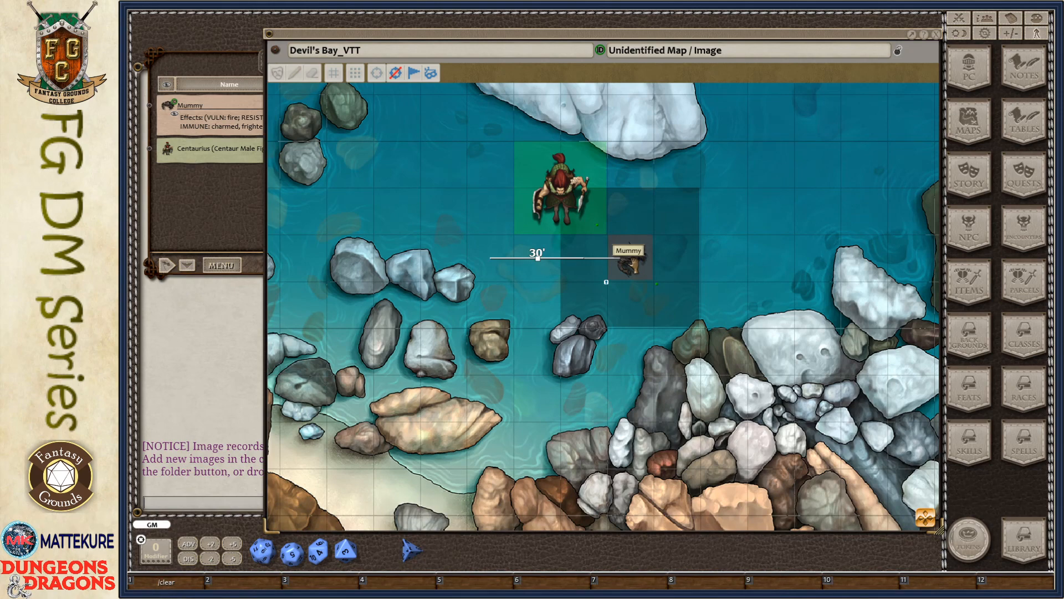
drag(634, 266, 488, 272)
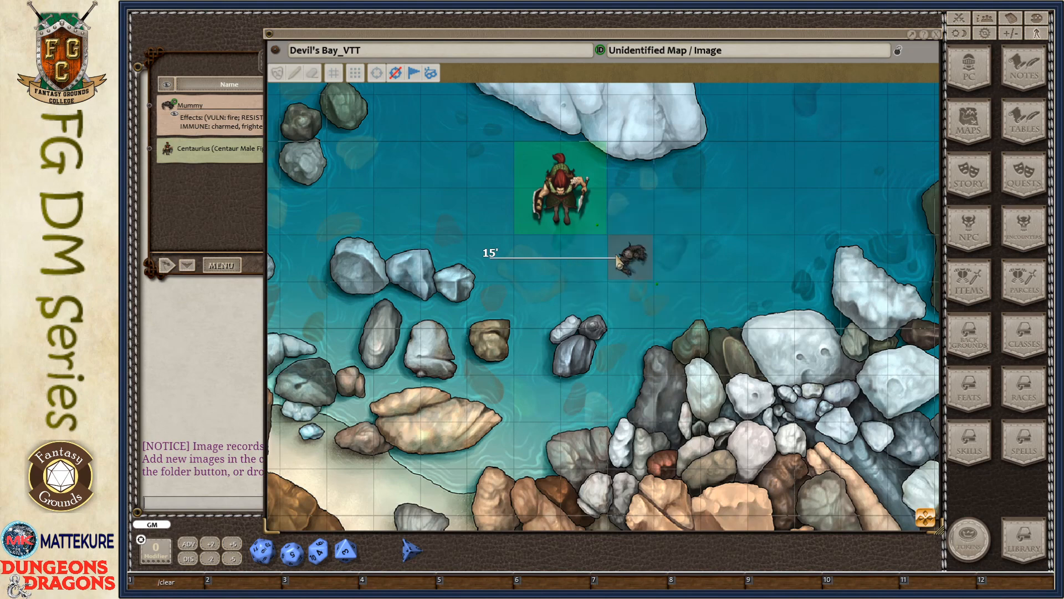
scroll(630, 267, down, 1)
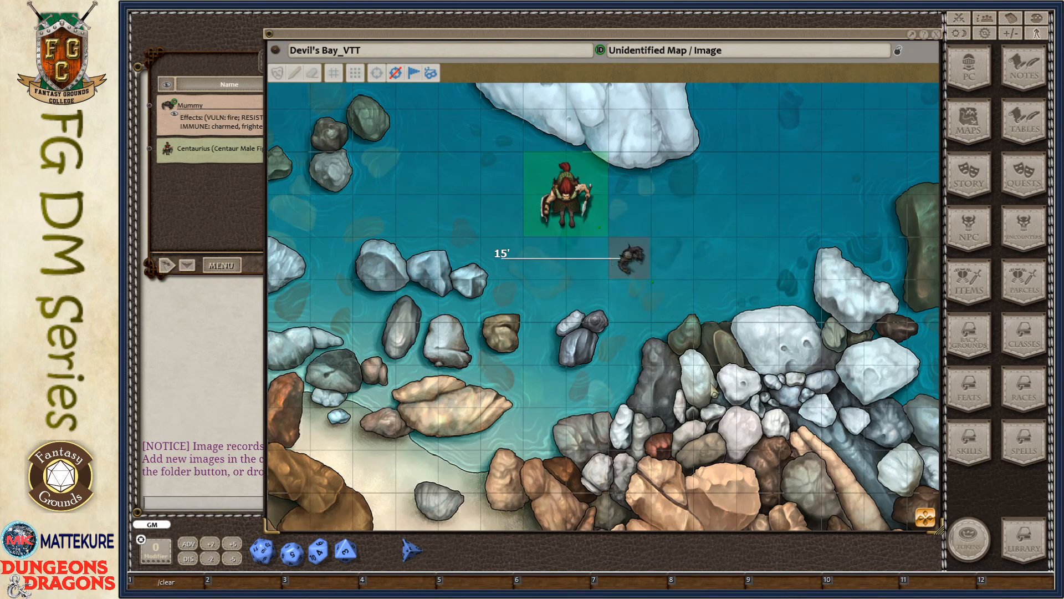
right_click(627, 258)
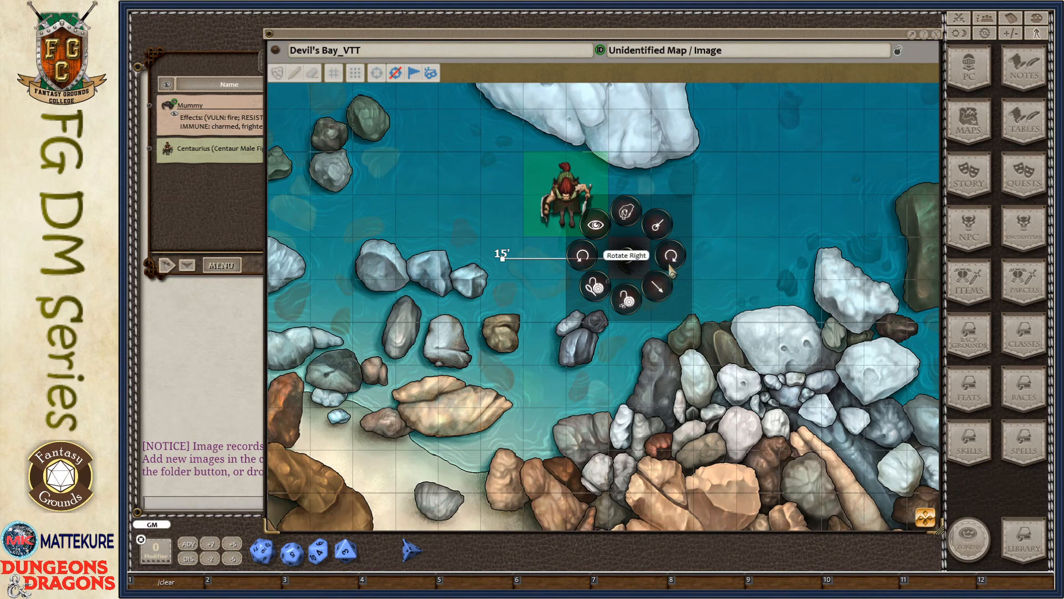
click(674, 365)
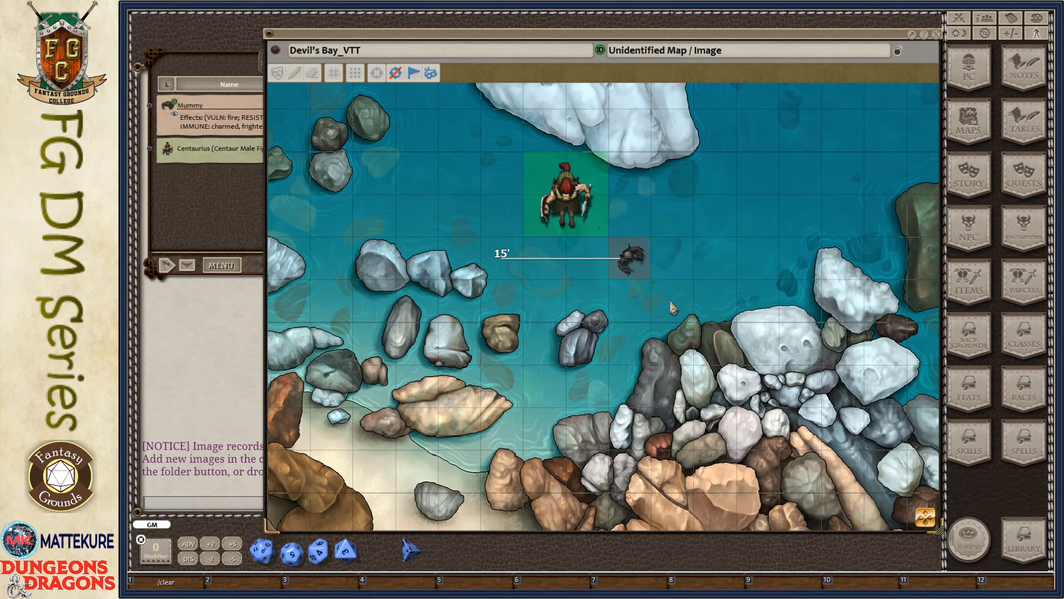